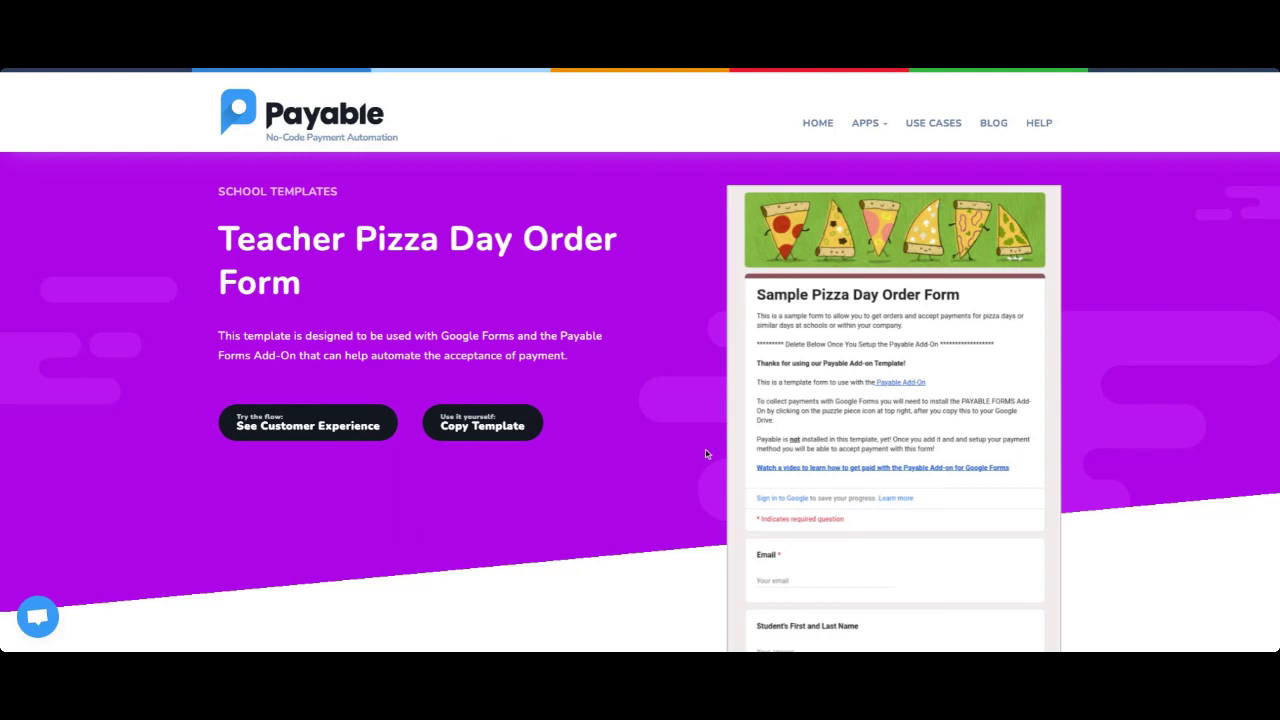
Scroll through the Teacher Pizza Day Order Form template page and the template list.
scroll(640, 400, down, 2)
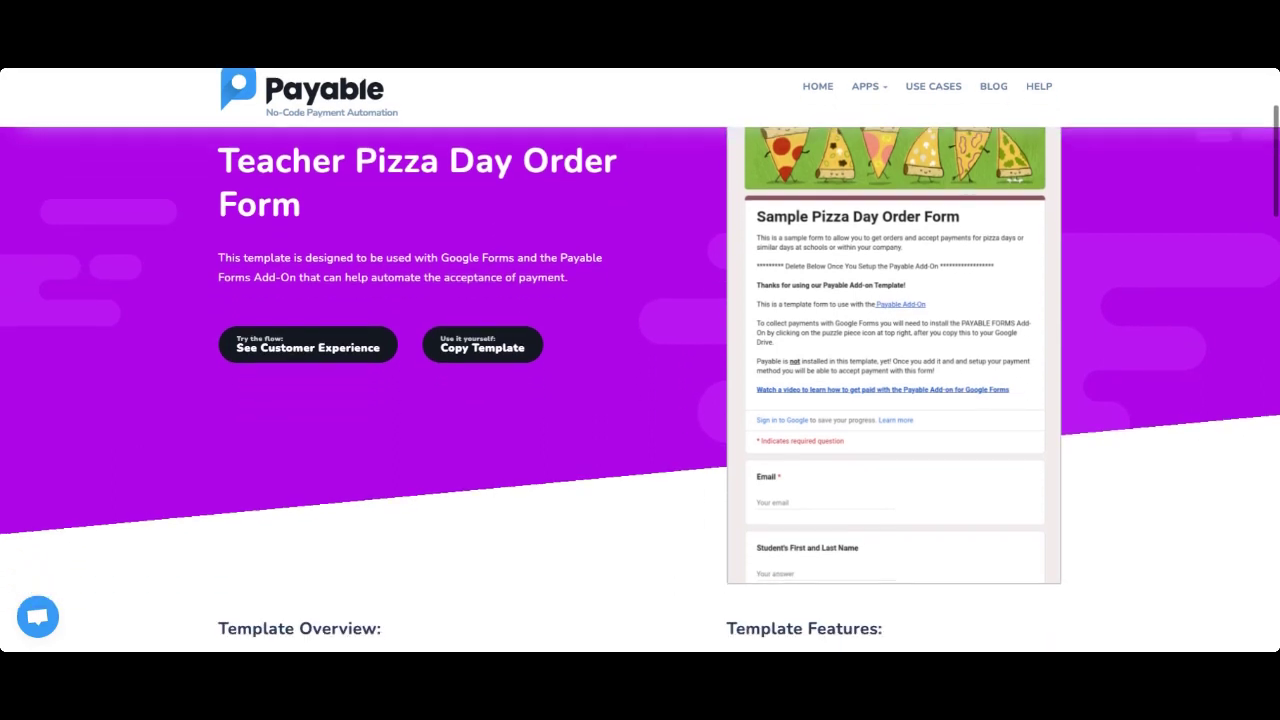
scroll(640, 400, up, 4)
scroll(640, 360, down, 3)
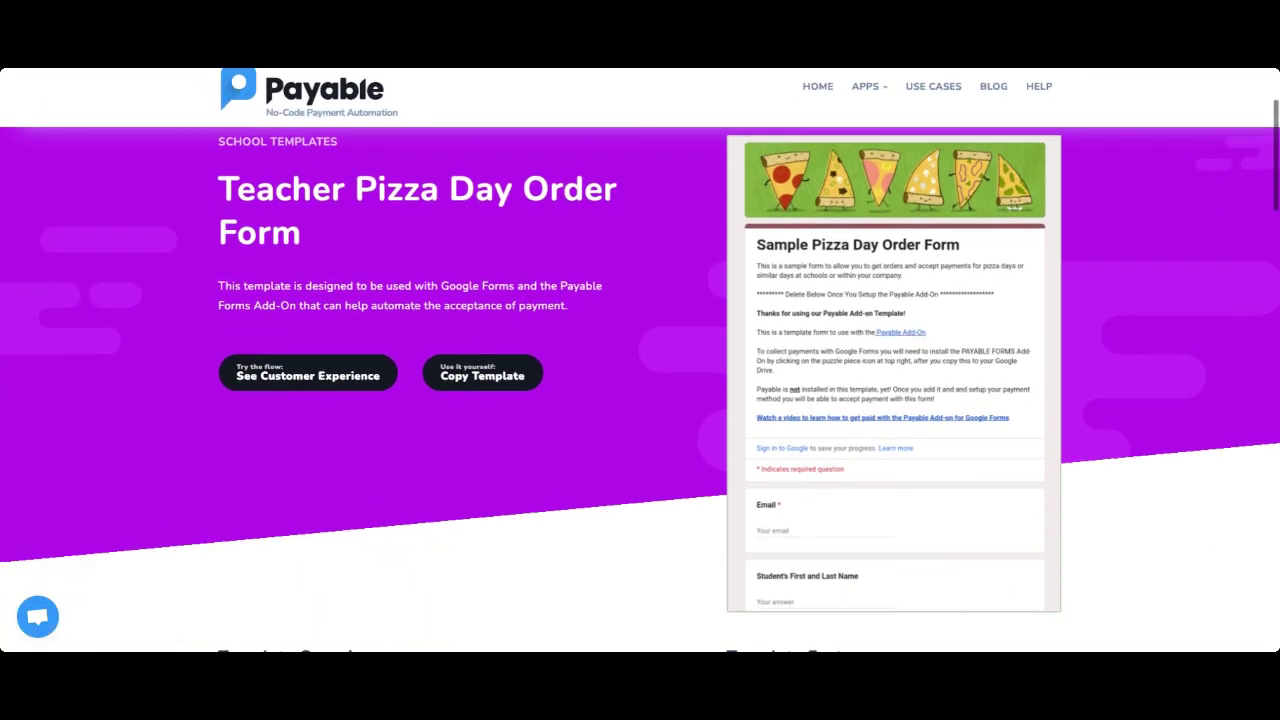
scroll(640, 360, up, 2)
scroll(371, 152, up, 1)
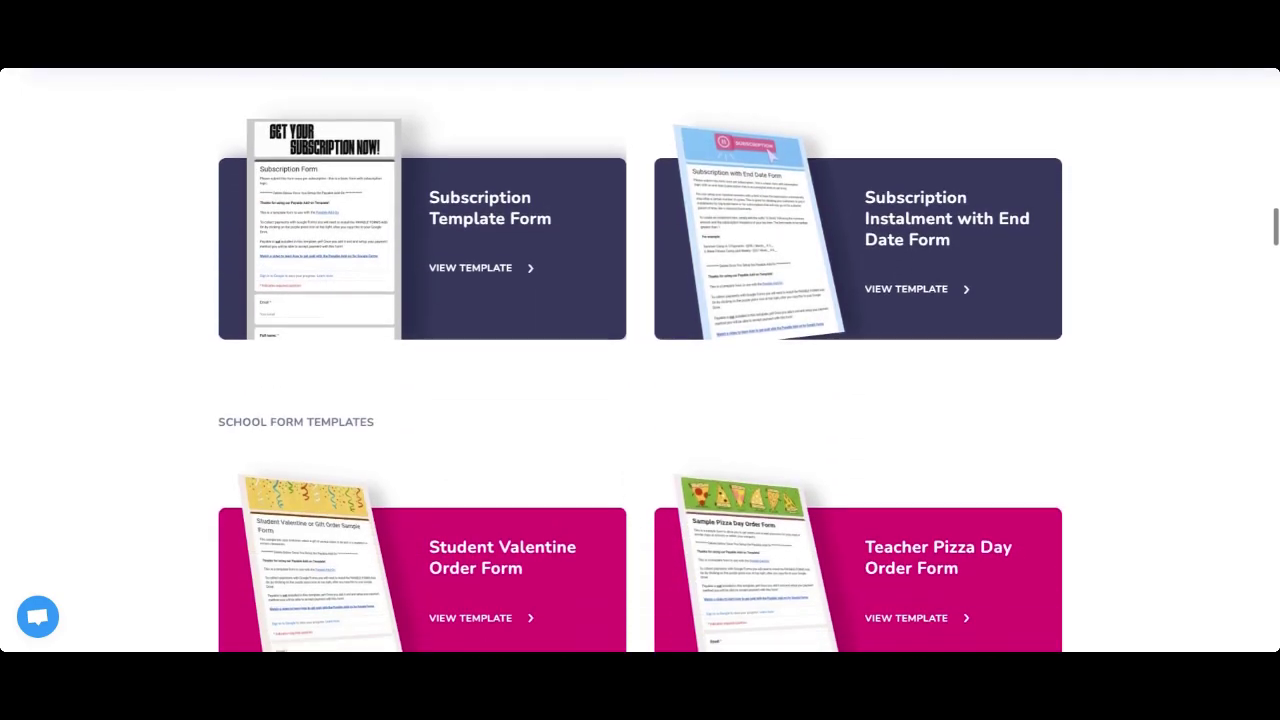
scroll(640, 360, down, 13)
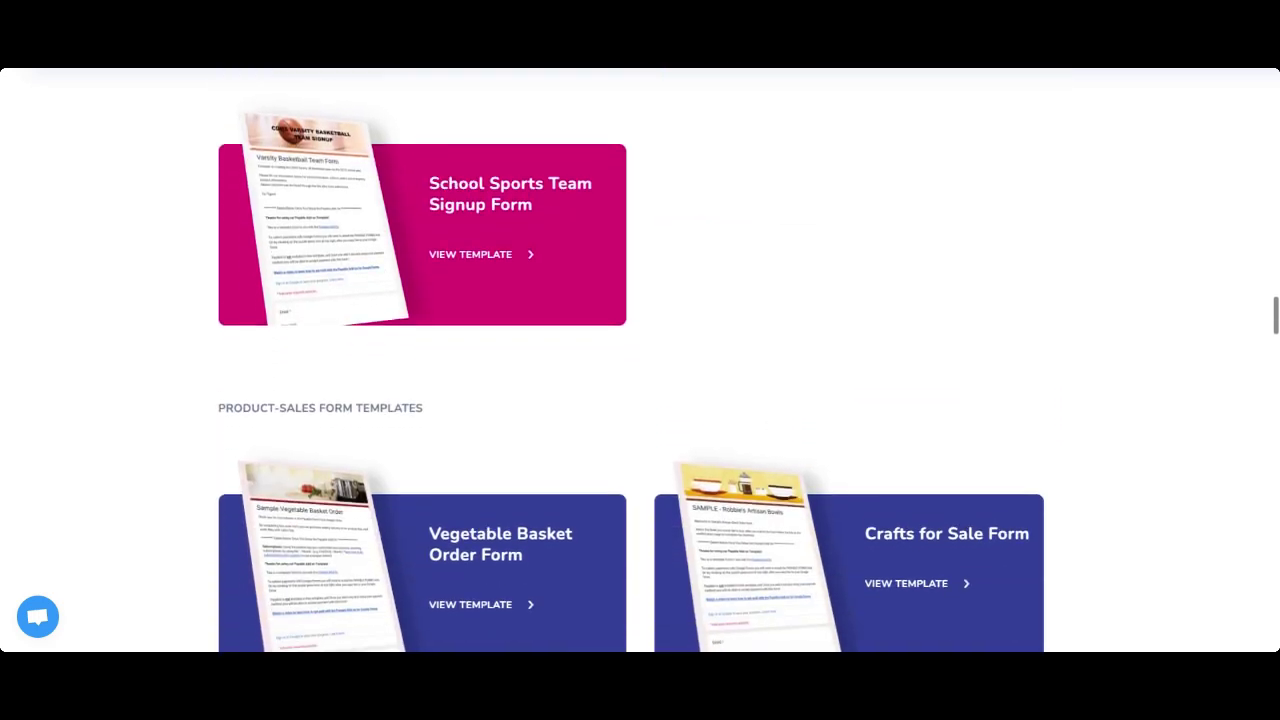
scroll(640, 360, up, 9)
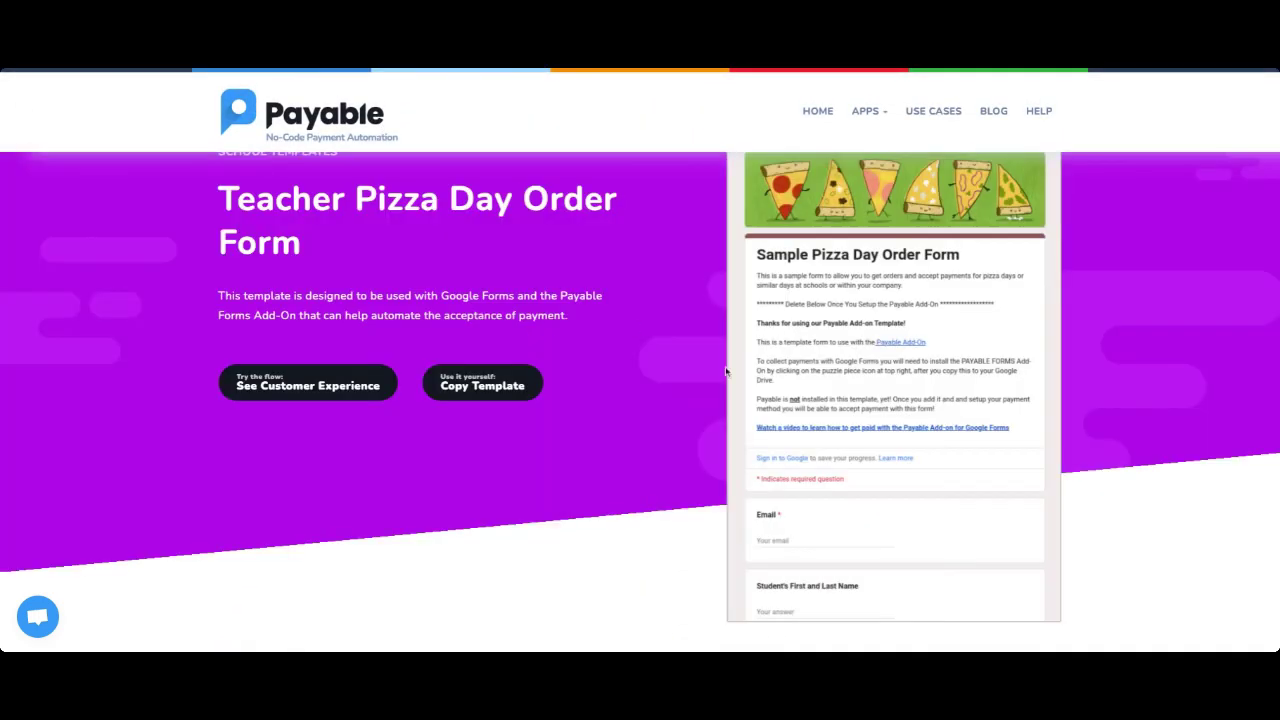
scroll(726, 371, up, 2)
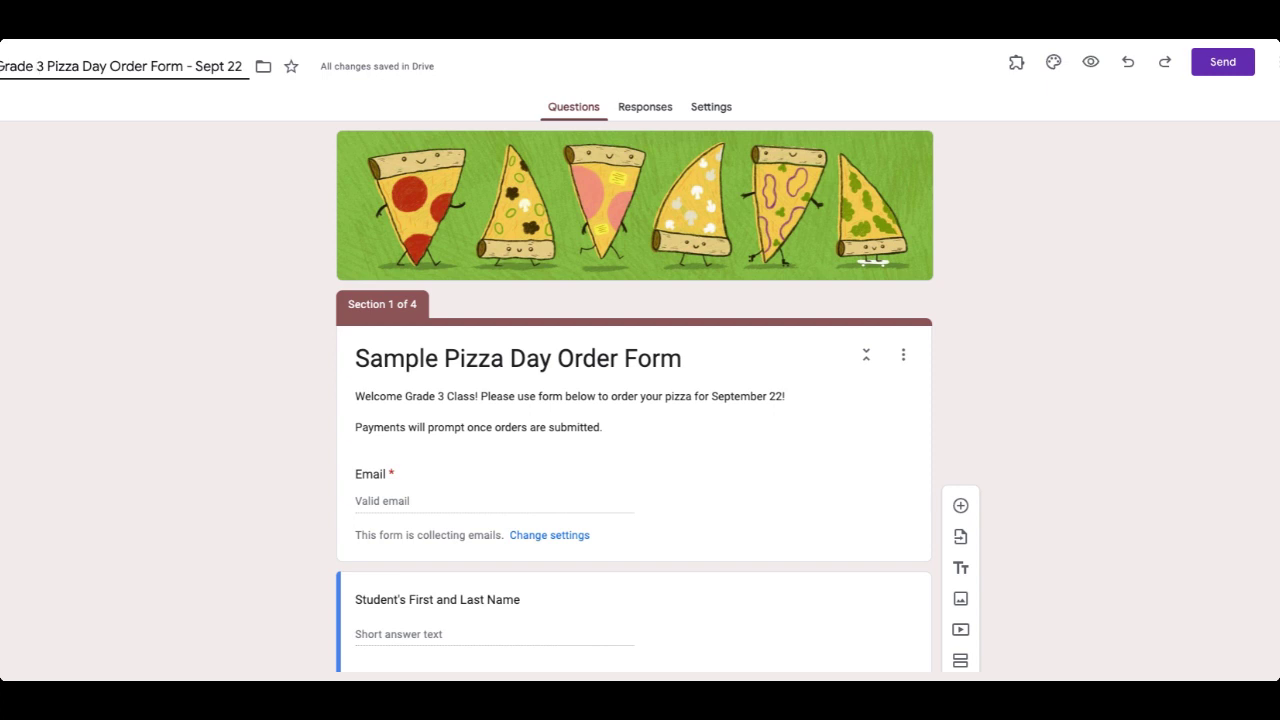
Drag Teacher's Name below 'What Classroom is the Student In? (Room #)'.
scroll(517, 331, down, 5)
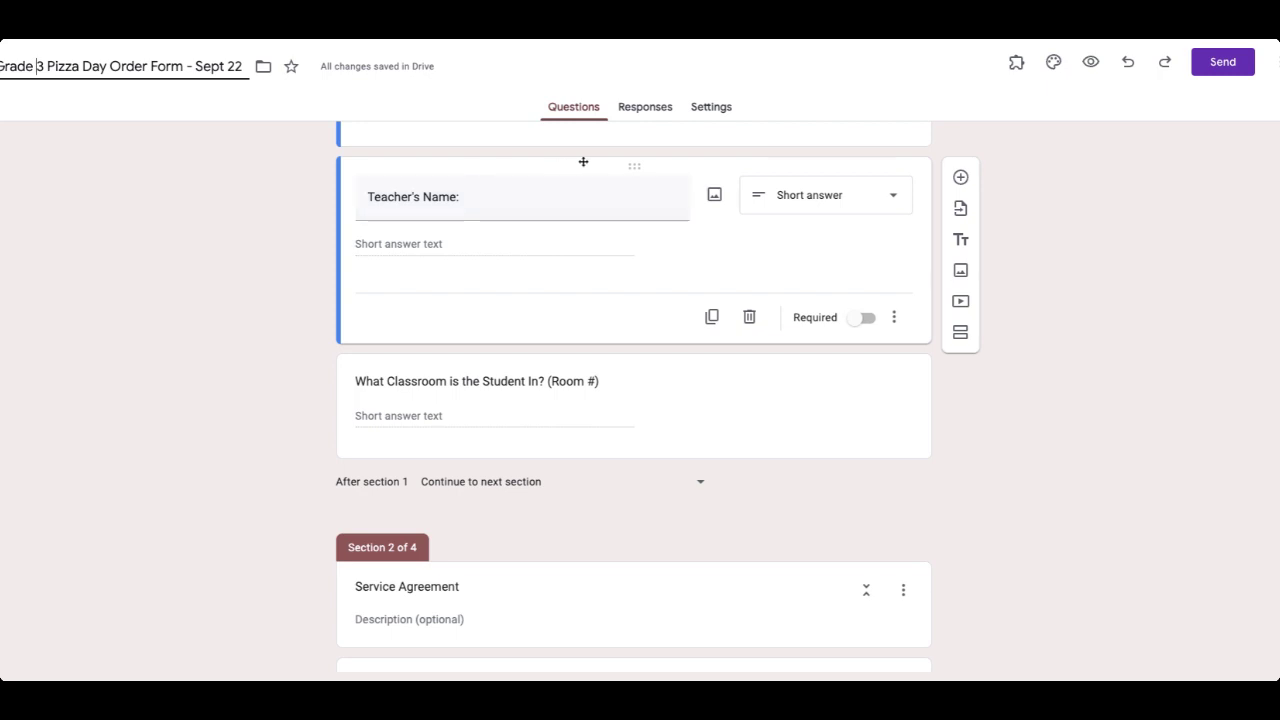
drag(628, 162, 580, 346)
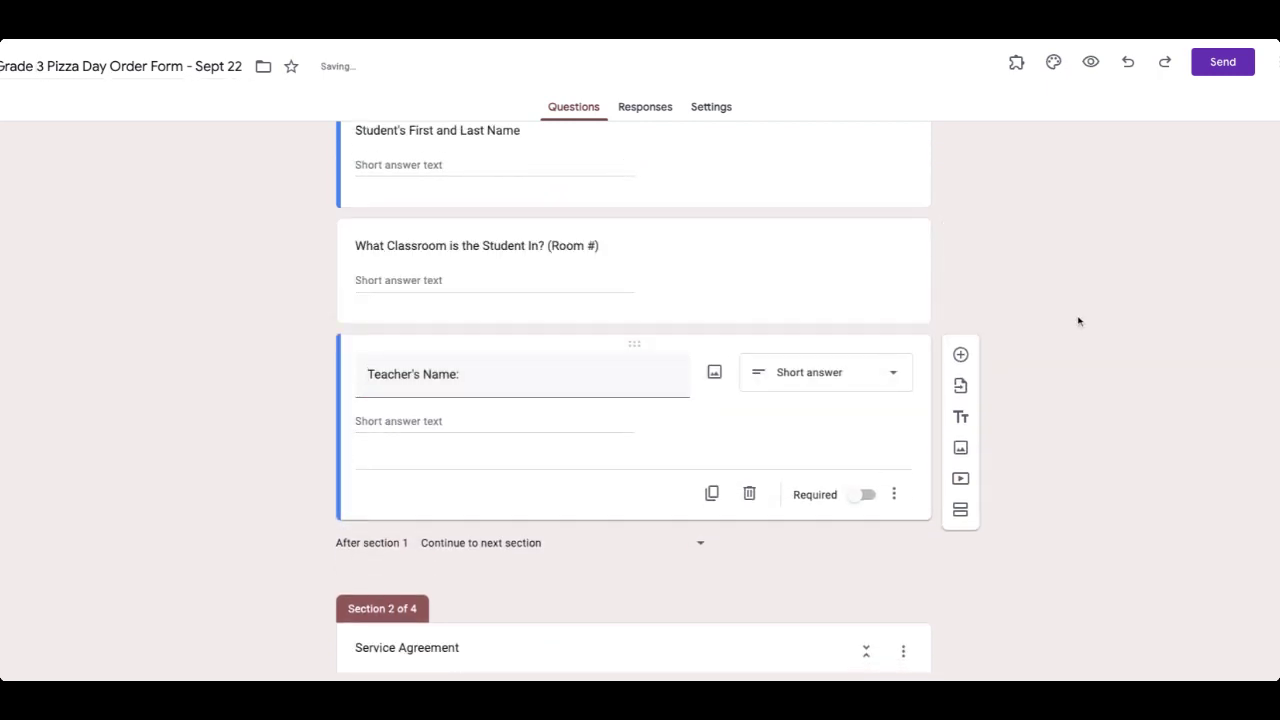
scroll(1077, 320, down, 1)
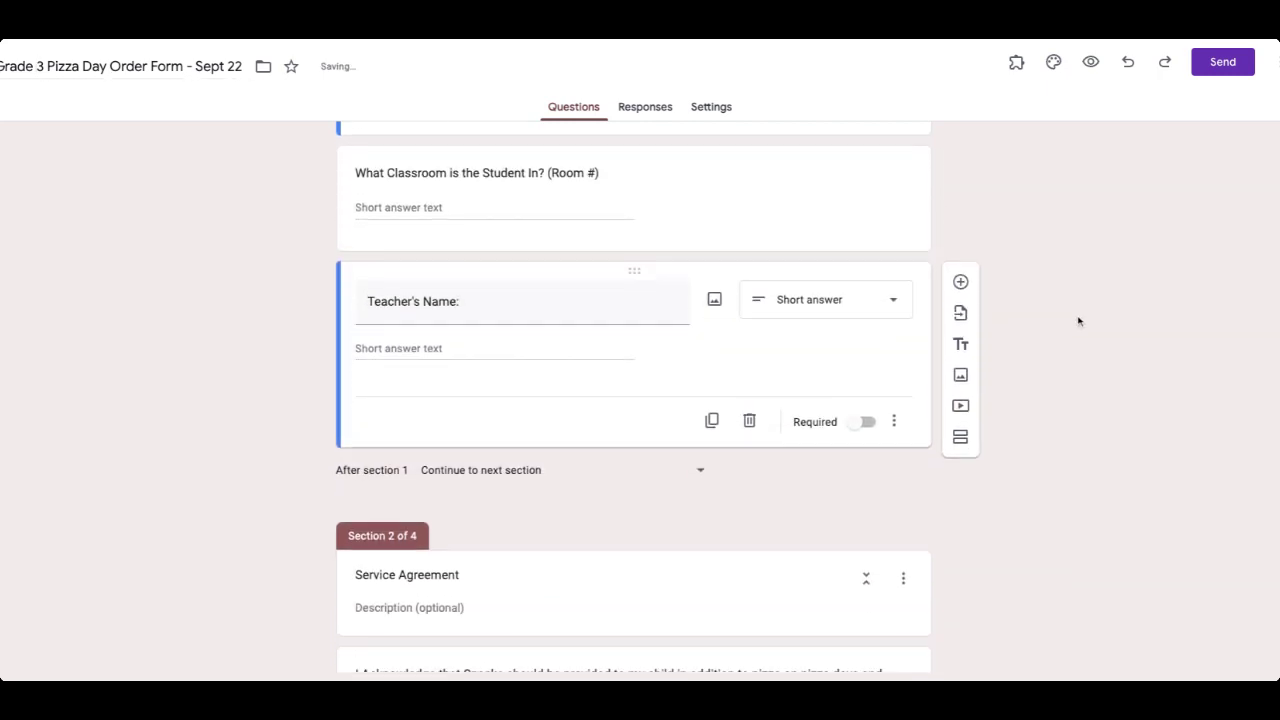
Make Teacher's Name a multiple choice question with the four teachers' names as options.
click(802, 316)
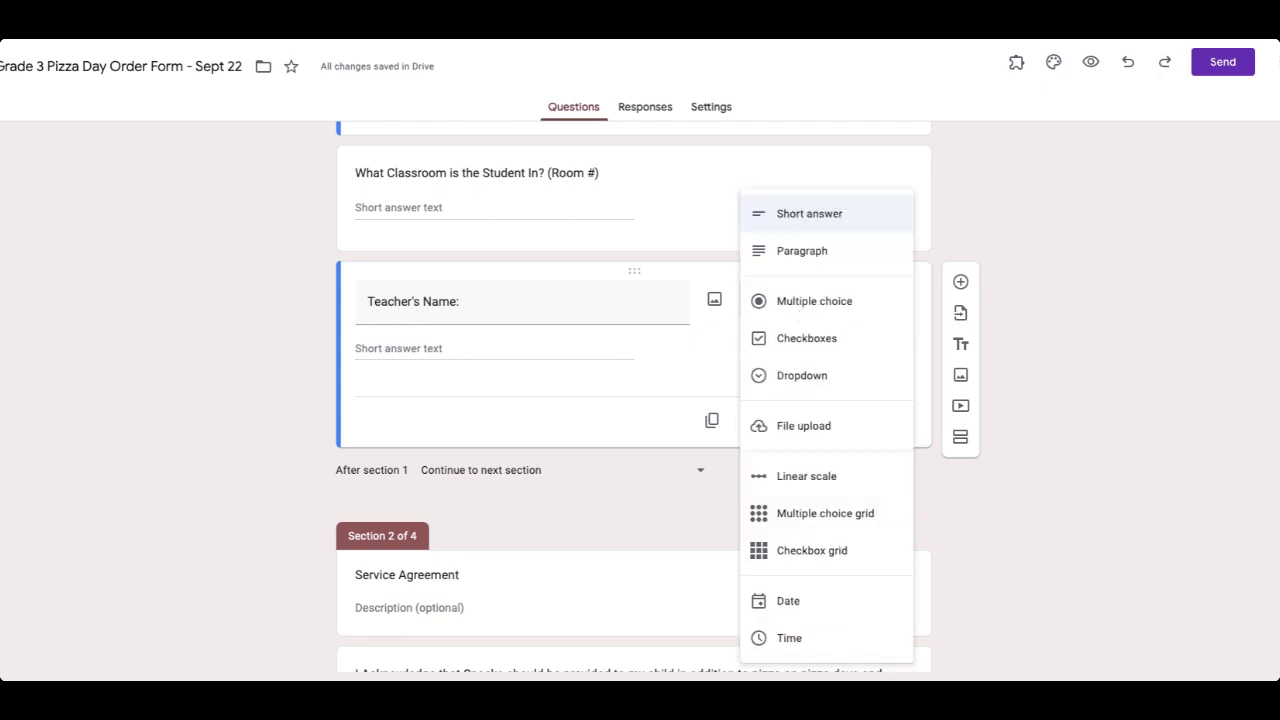
click(802, 314)
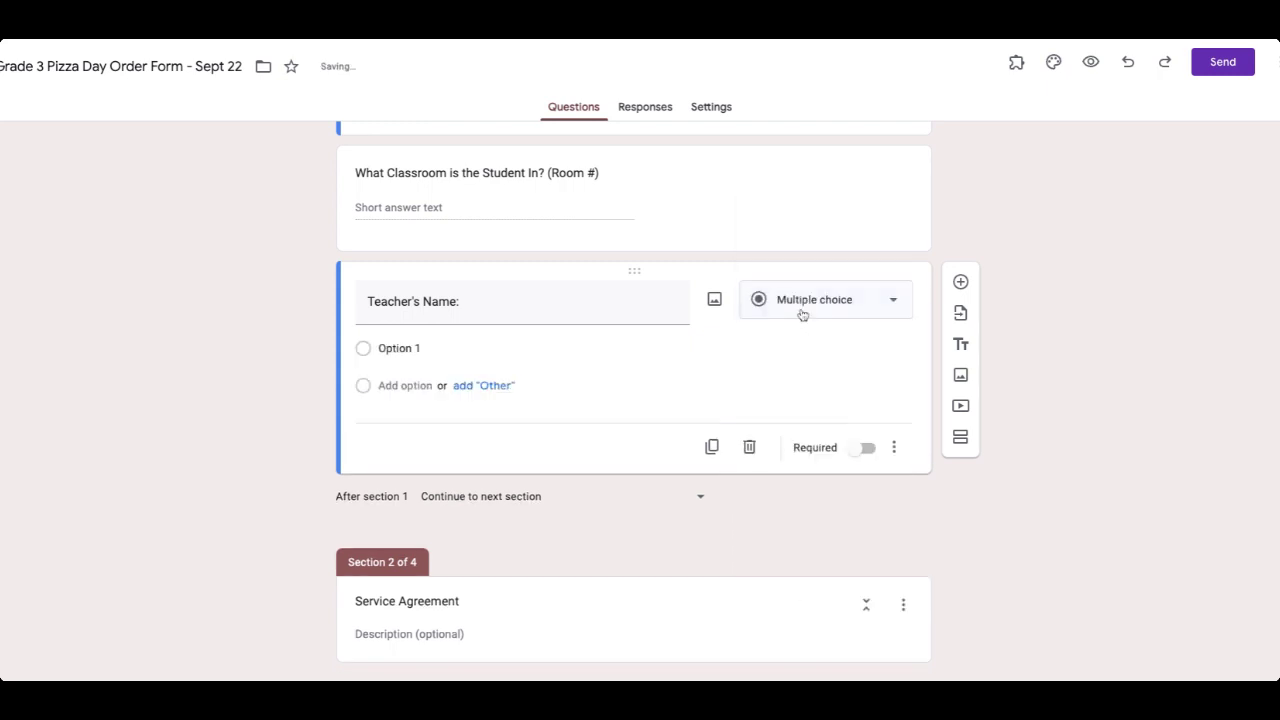
click(401, 356)
text(Mrs)
key(BackSpace)
text(. English)
key(Return)
text(Mr. French)
key(Return)
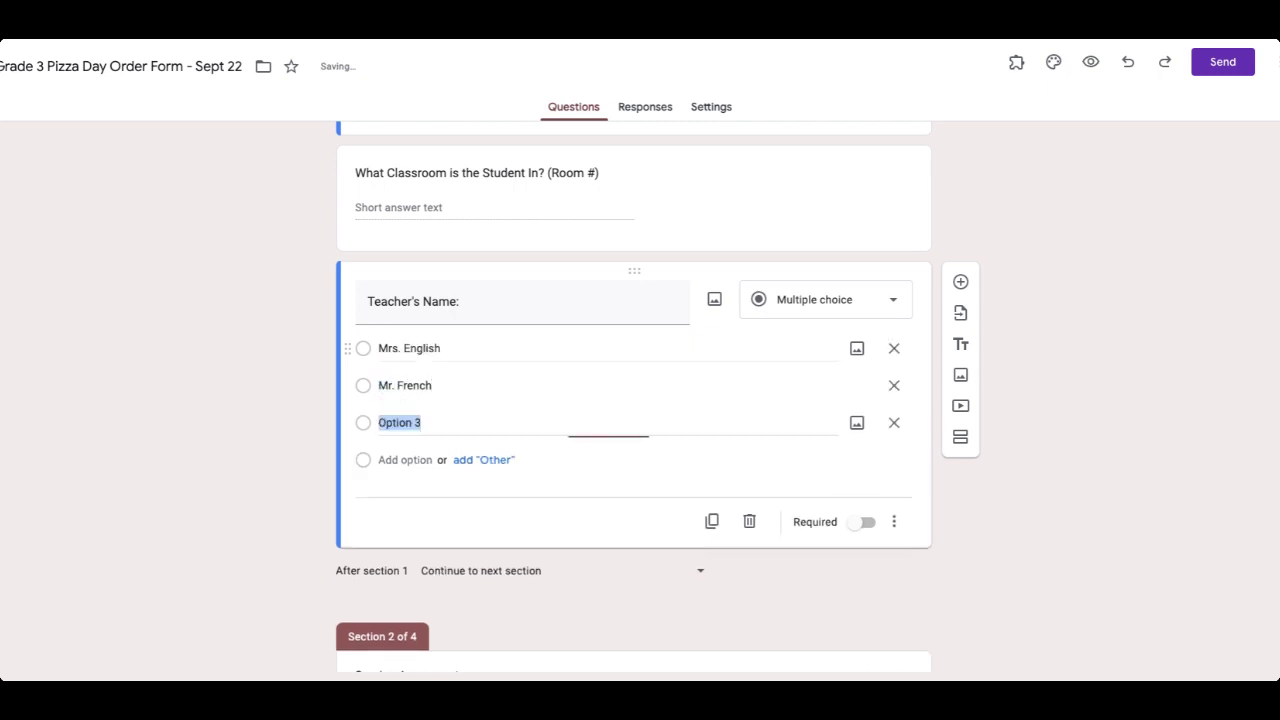
text(Mrs. Smith)
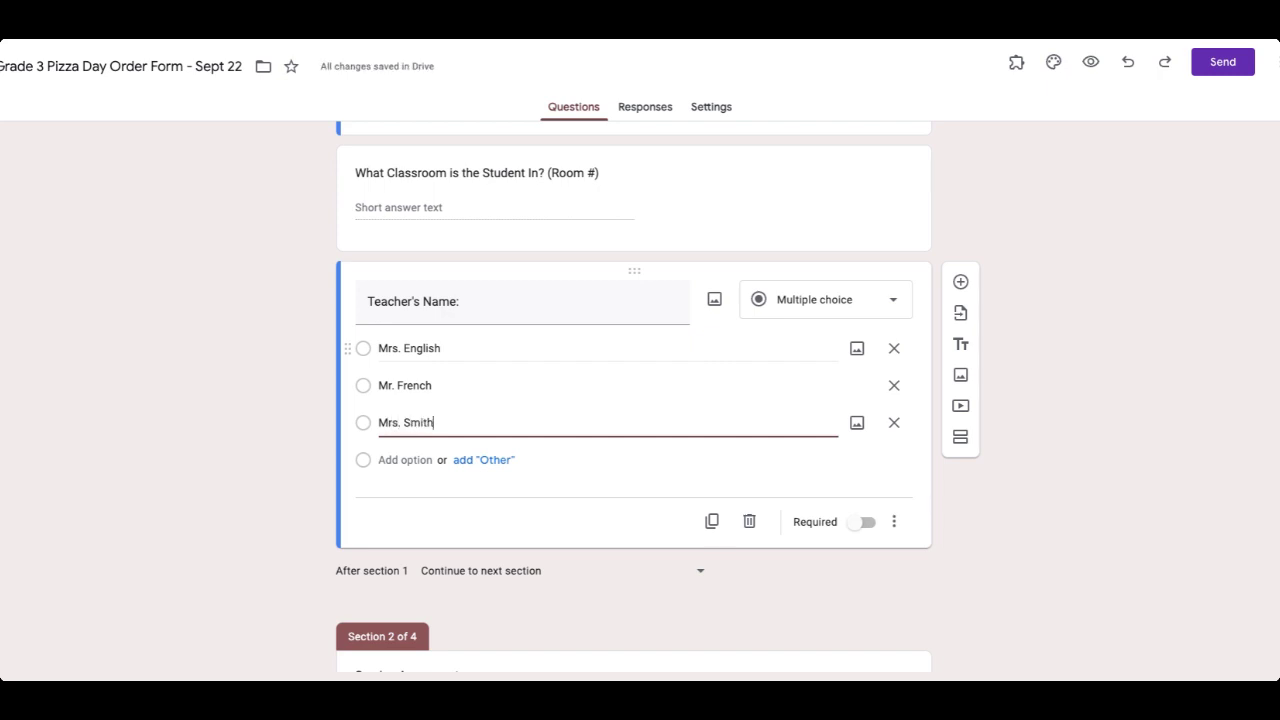
key(Return)
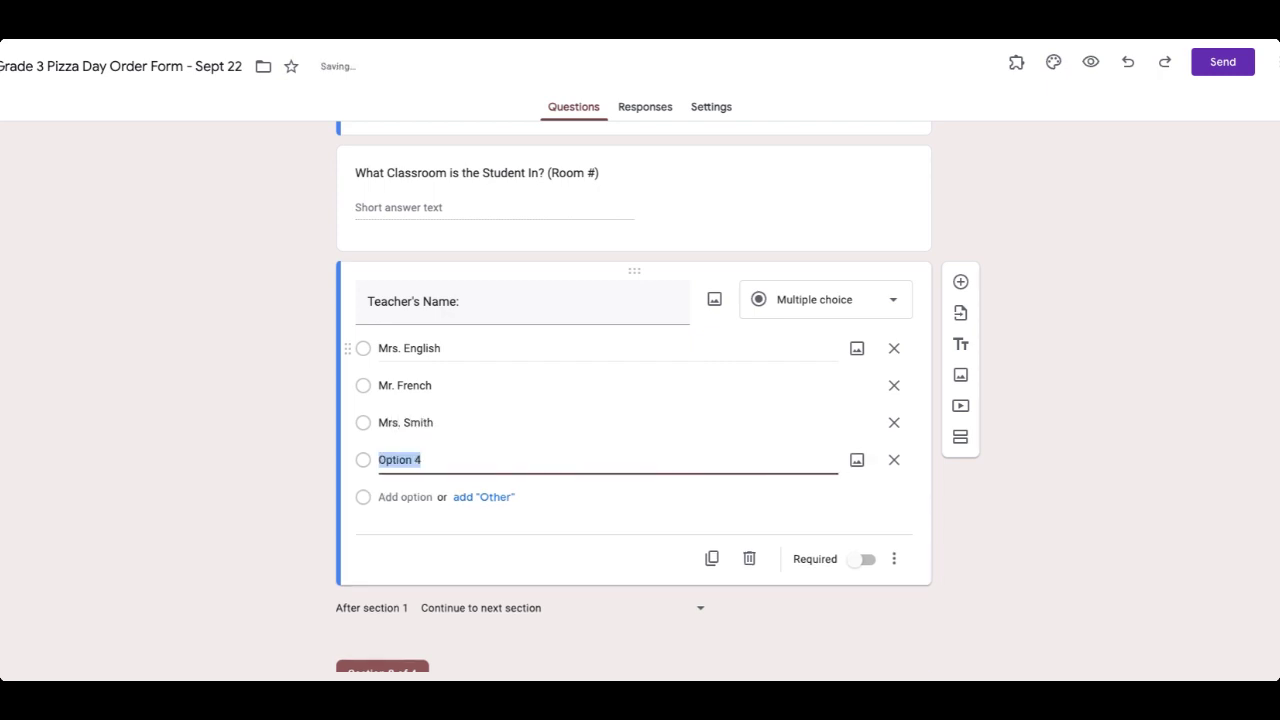
text(Mme Anana)
click(857, 460)
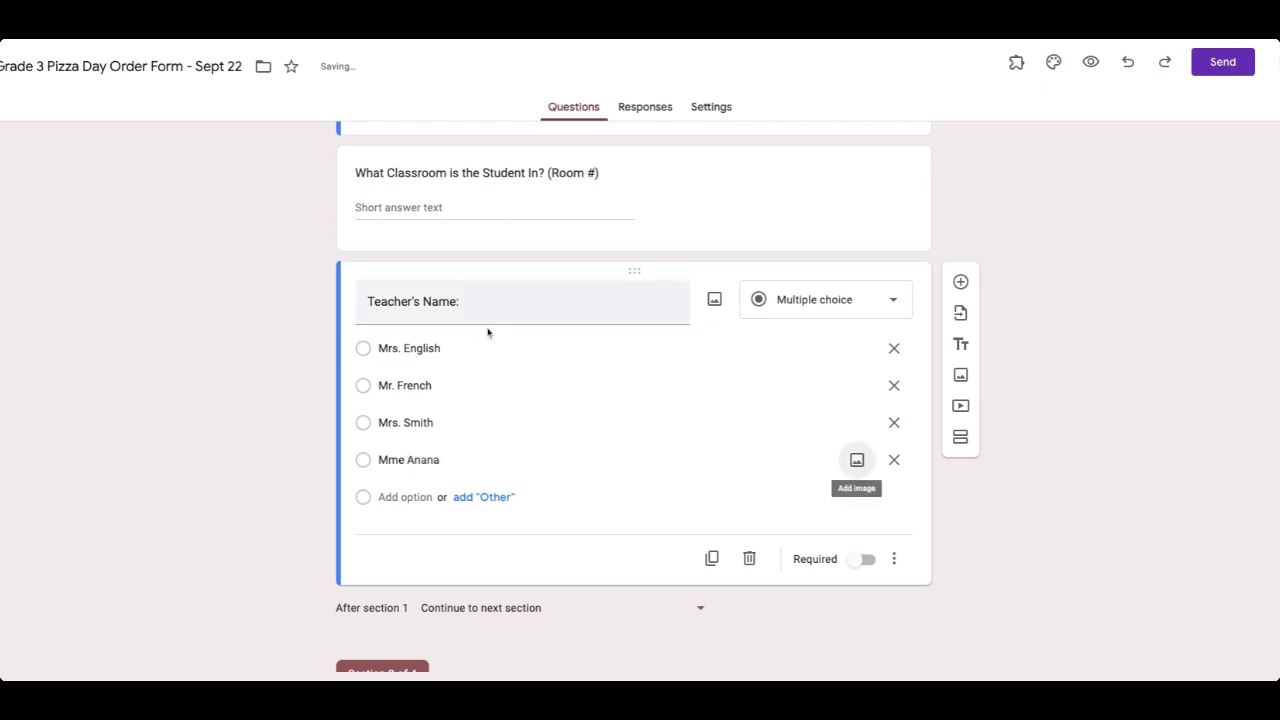
Delete 'Service' from the Section 2 title so it reads Agreement.
scroll(1095, 333, down, 4)
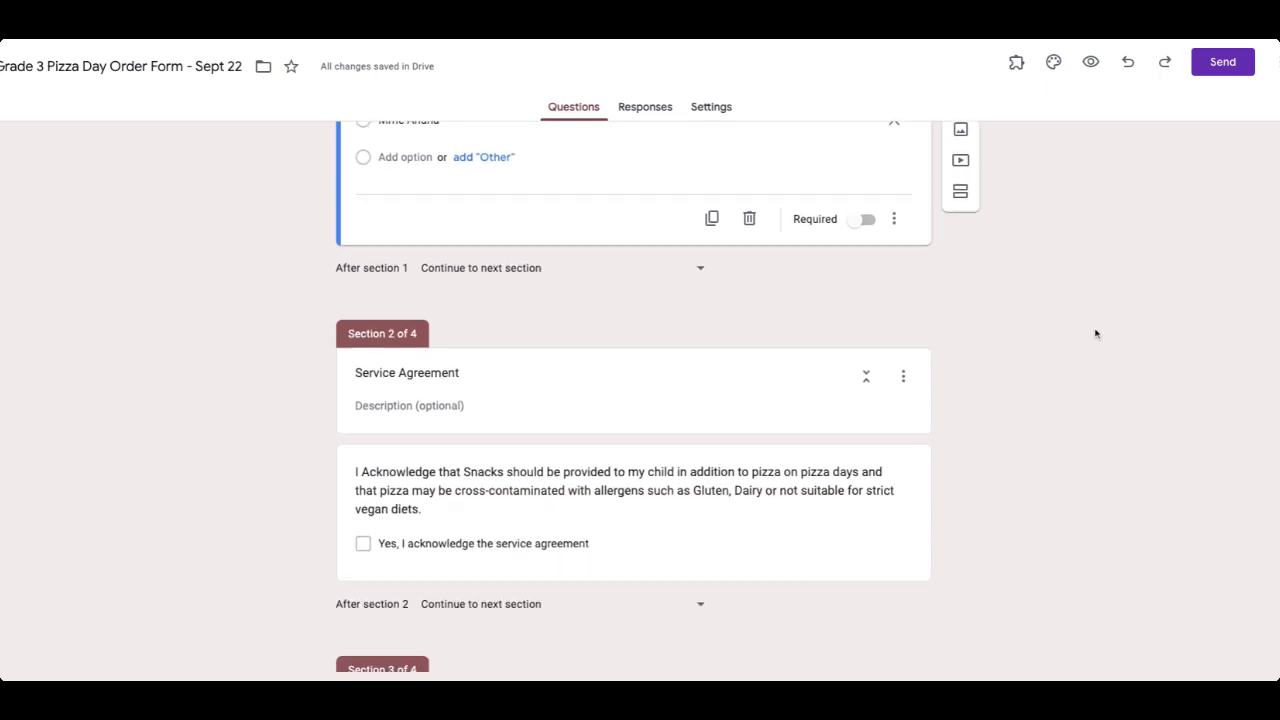
scroll(1095, 333, down, 2)
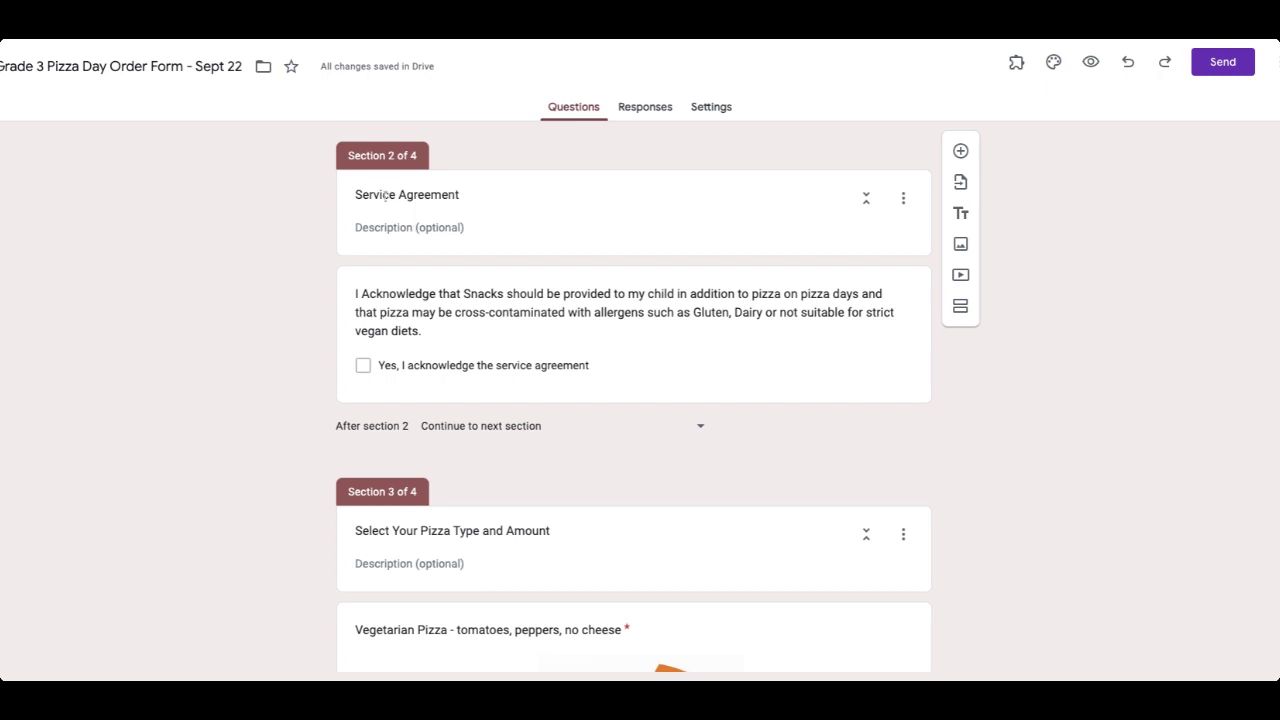
double_click(385, 196)
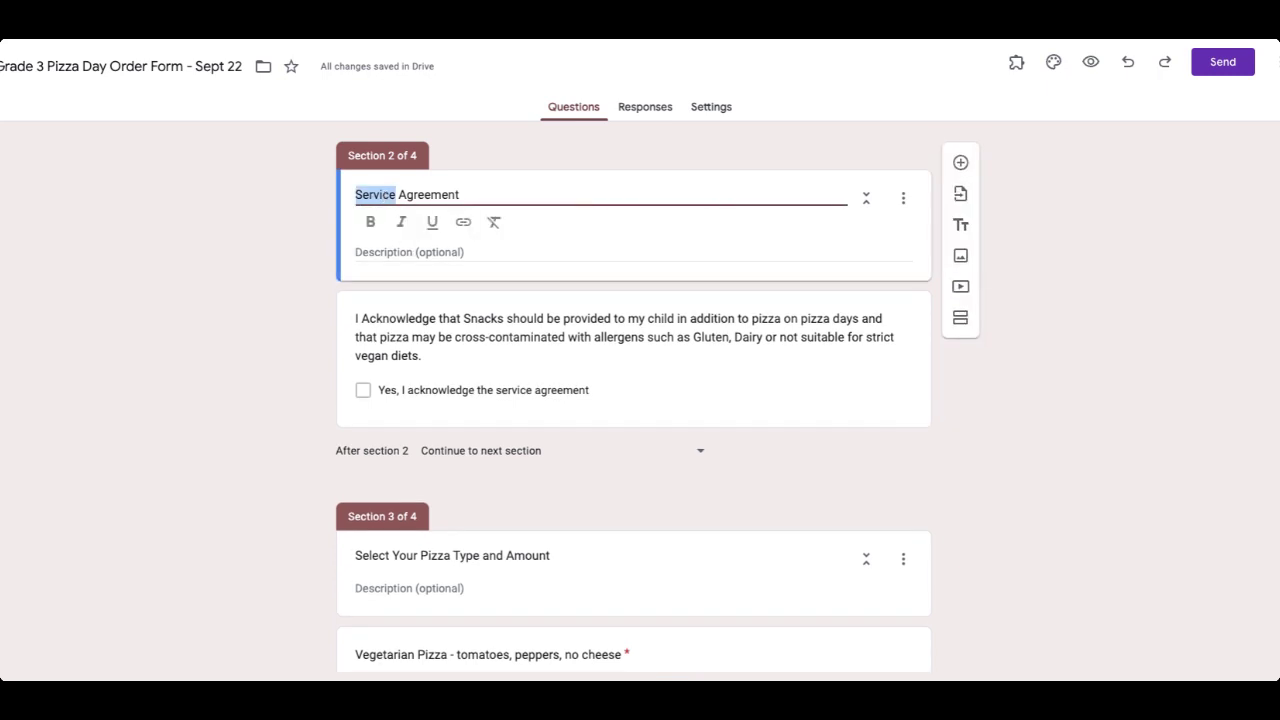
key(Delete)
key(Delete)
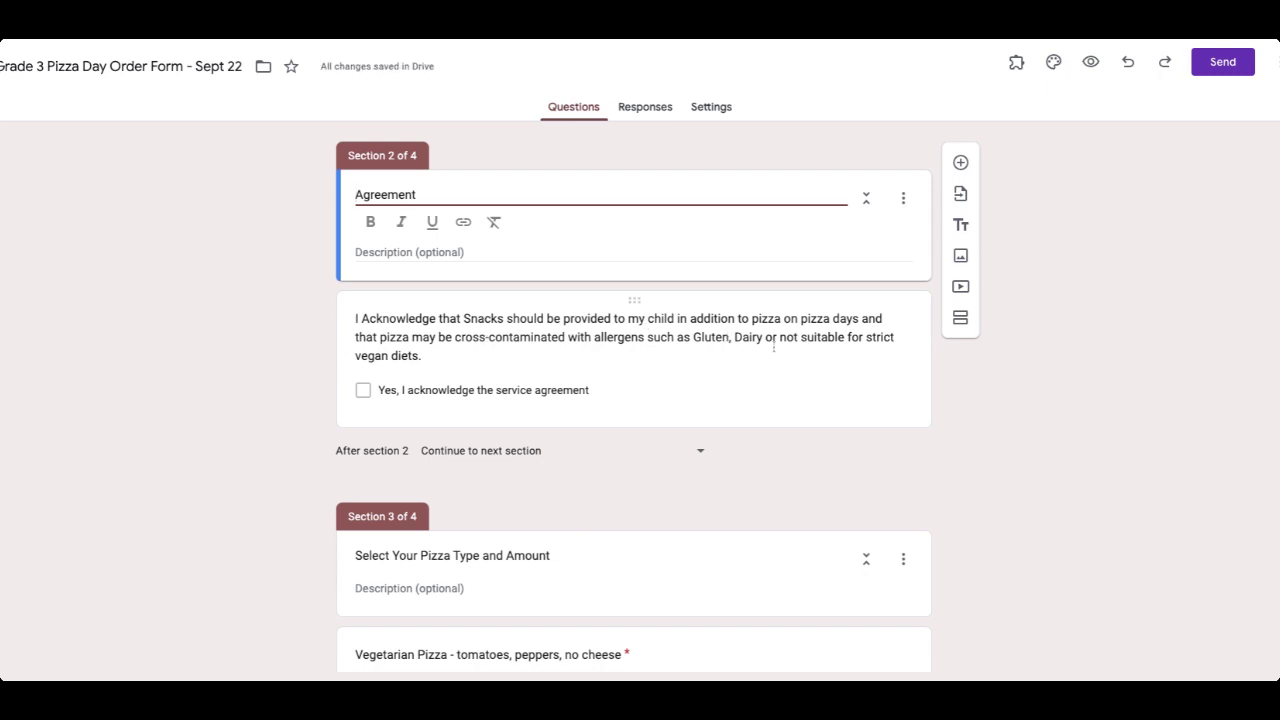
click(294, 343)
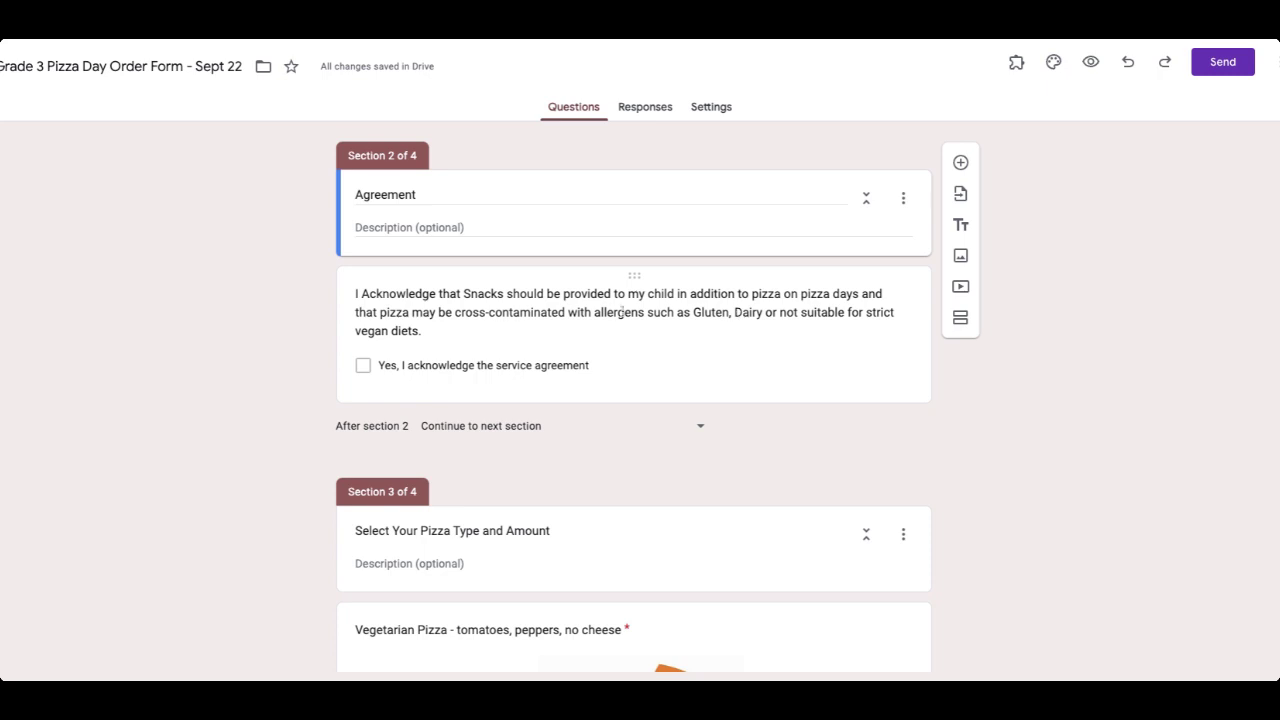
Add ', peanuts' after Dairy in the acknowledgement question's allergen list.
click(770, 313)
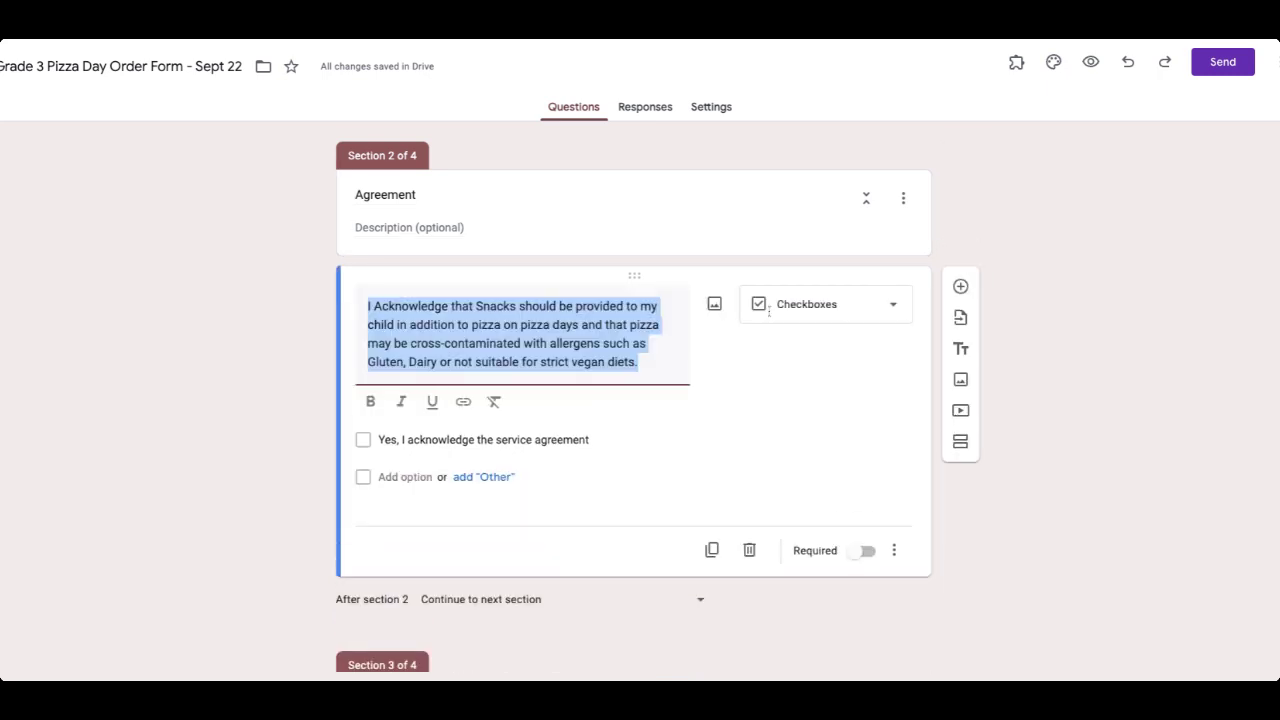
click(437, 361)
text(, peanuts)
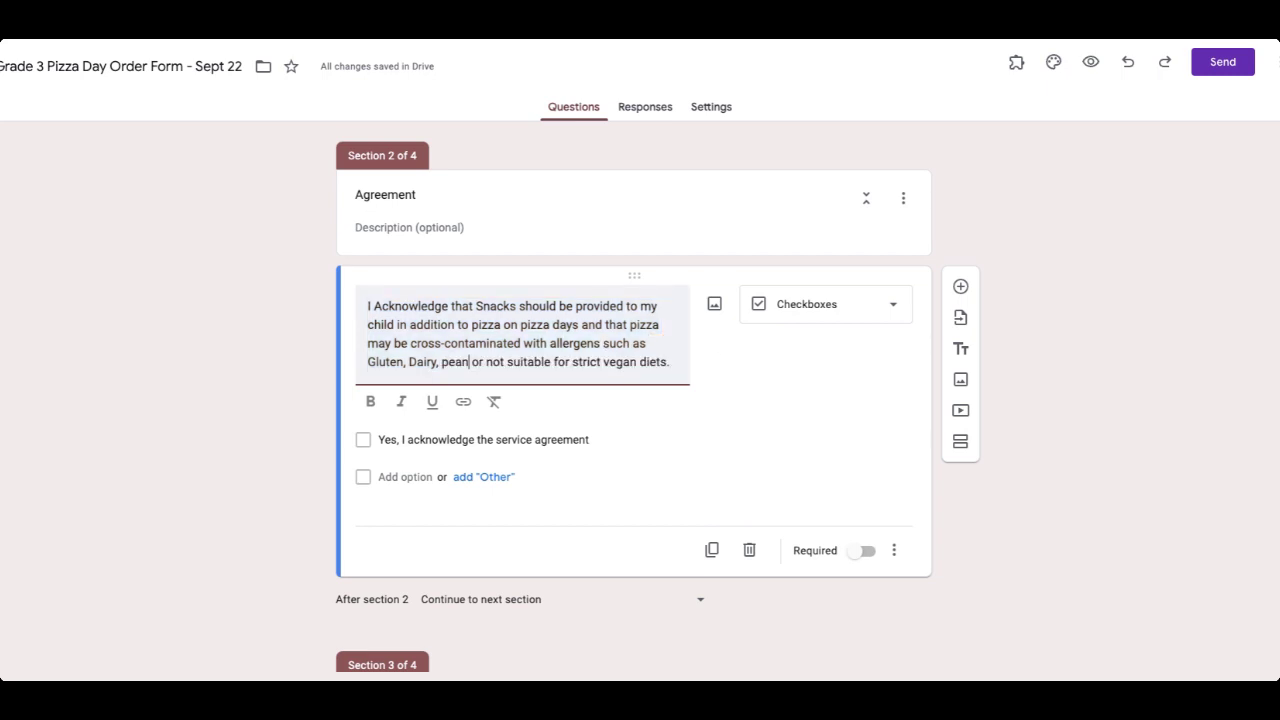
click(843, 443)
Review the Vegetarian and Pepperoni 1, 2 or 3 slice options and select the Pepperoni question.
scroll(990, 512, down, 2)
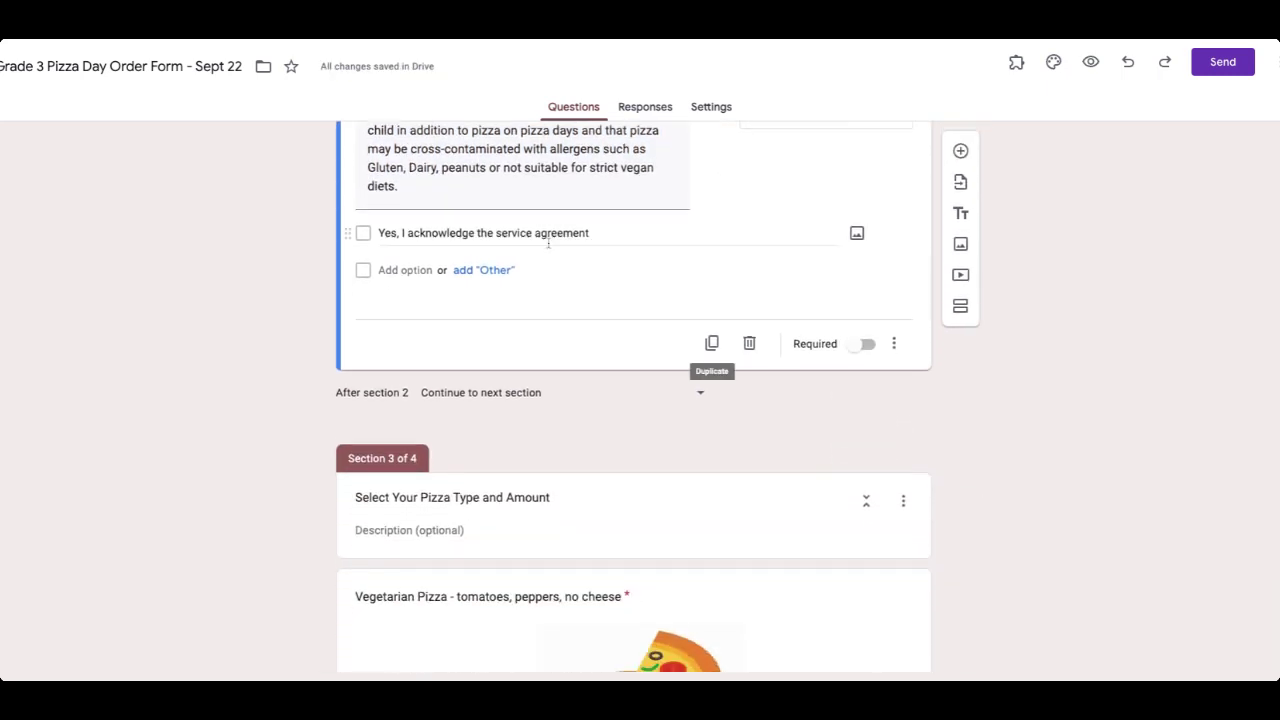
scroll(612, 333, down, 5)
scroll(612, 333, up, 2)
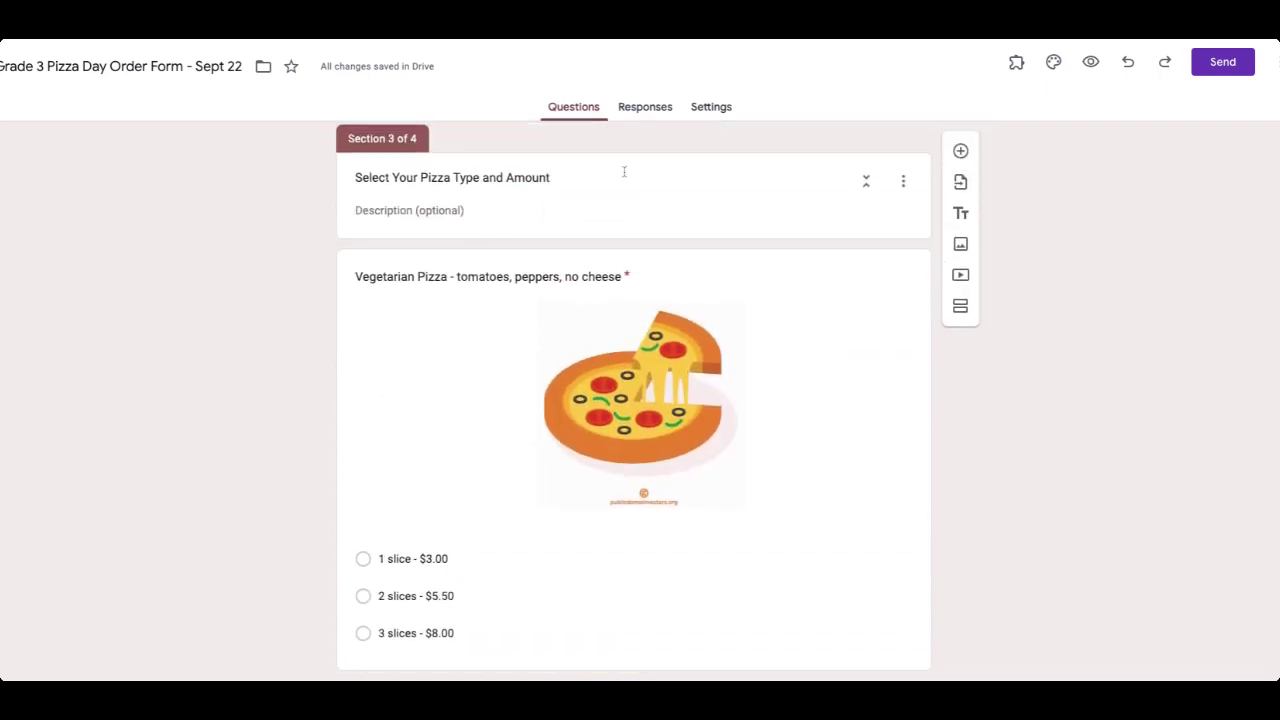
scroll(231, 337, down, 1)
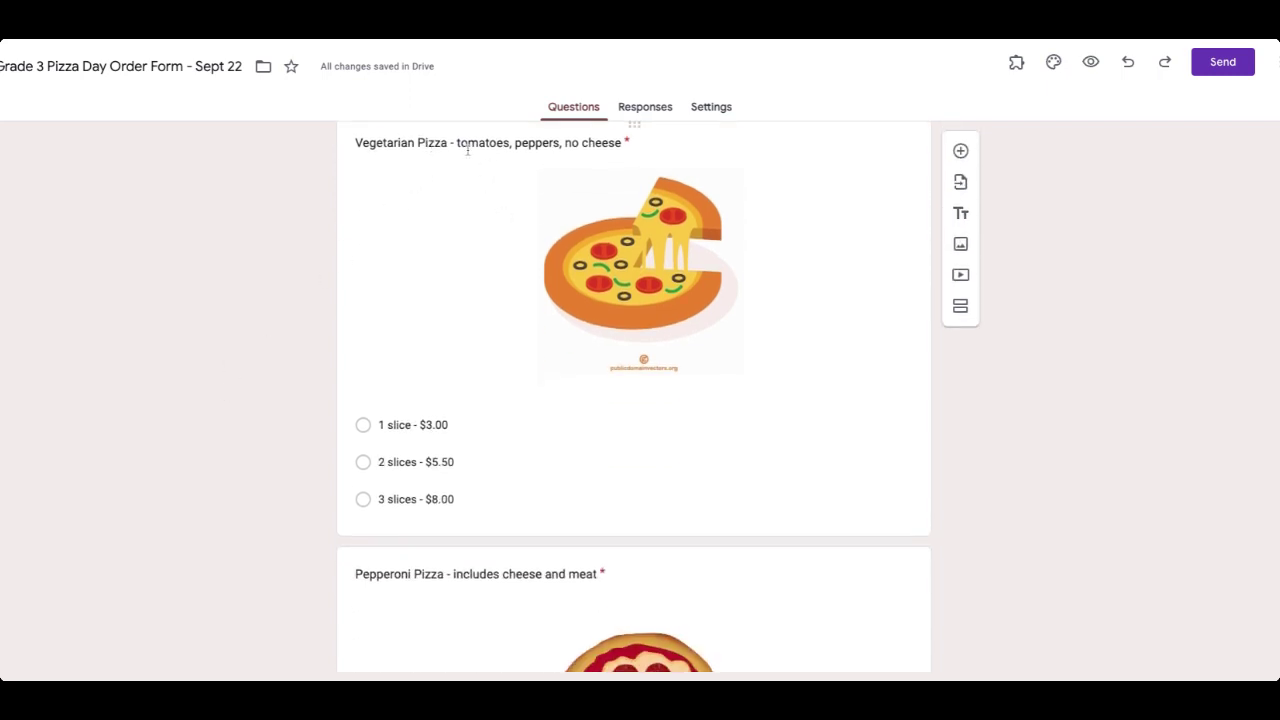
scroll(410, 358, down, 5)
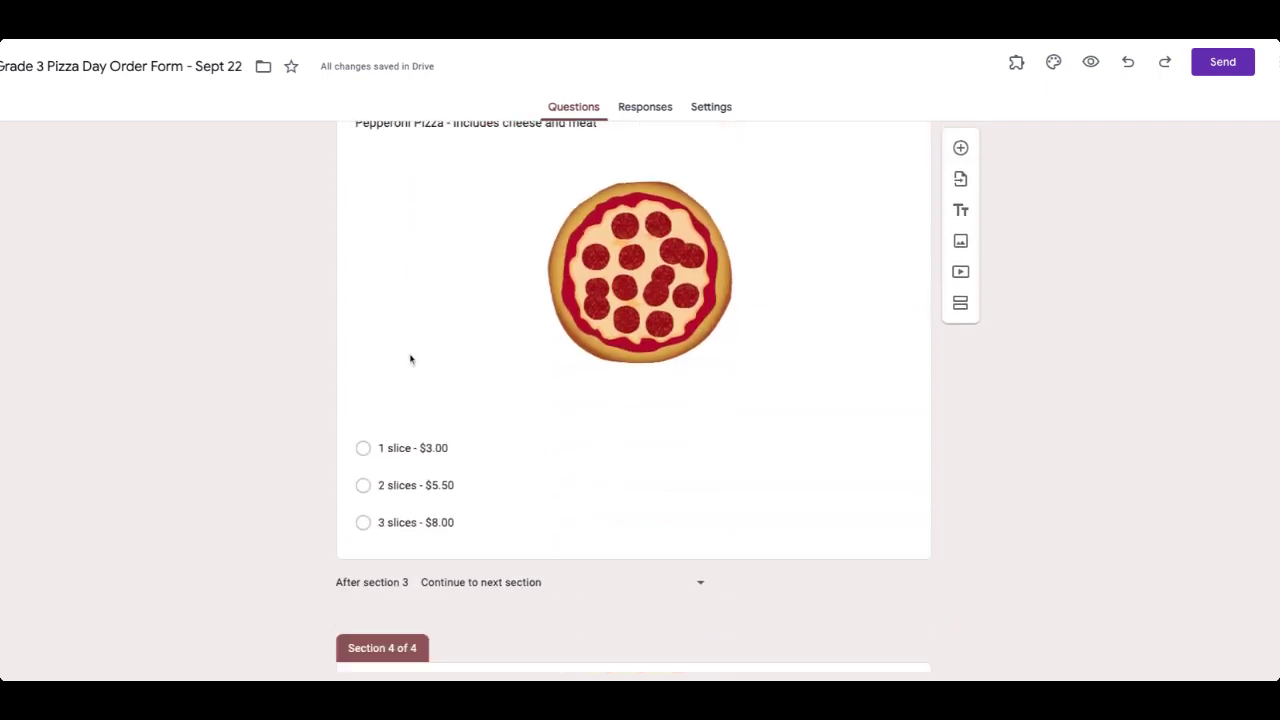
scroll(410, 358, up, 5)
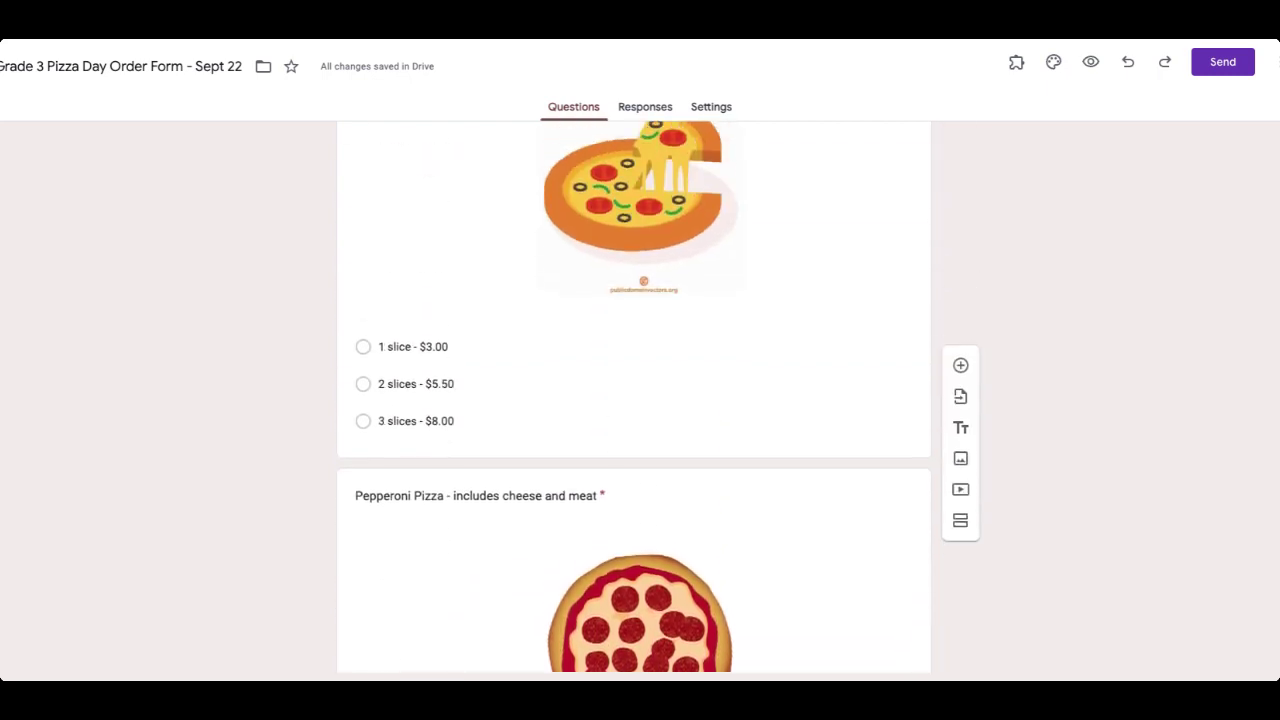
scroll(580, 406, down, 3)
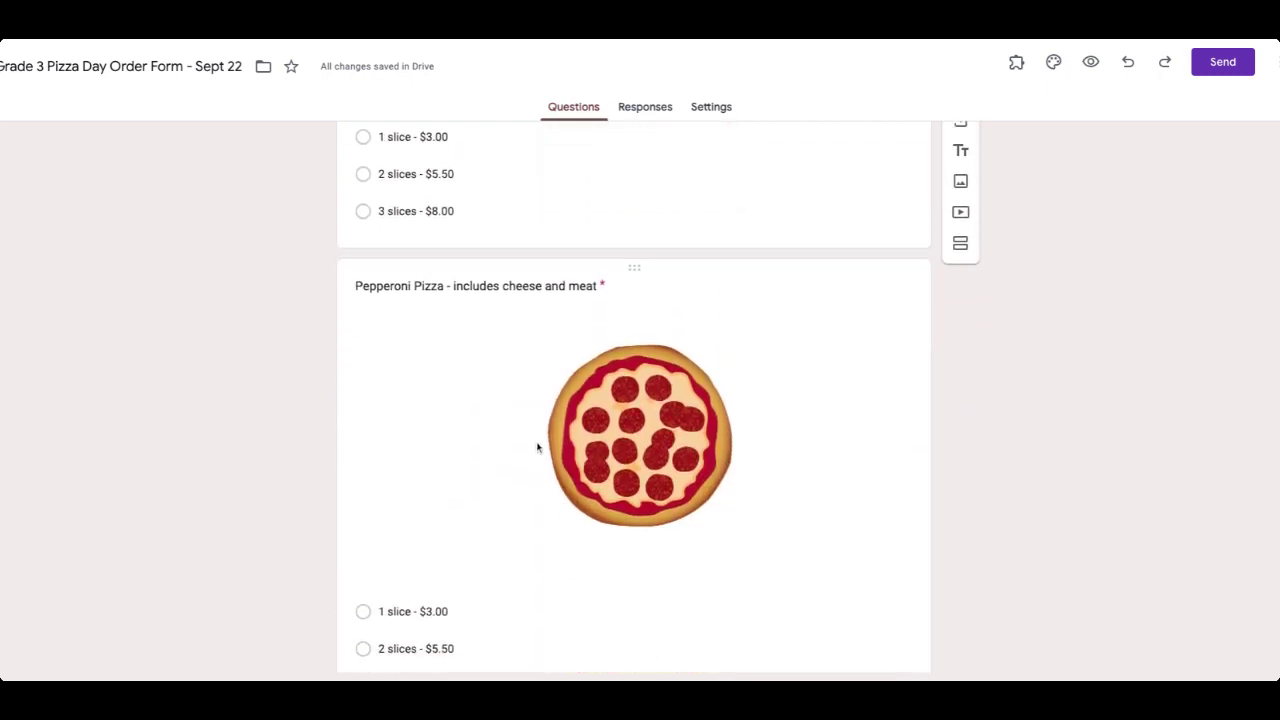
scroll(591, 486, down, 1)
click(731, 476)
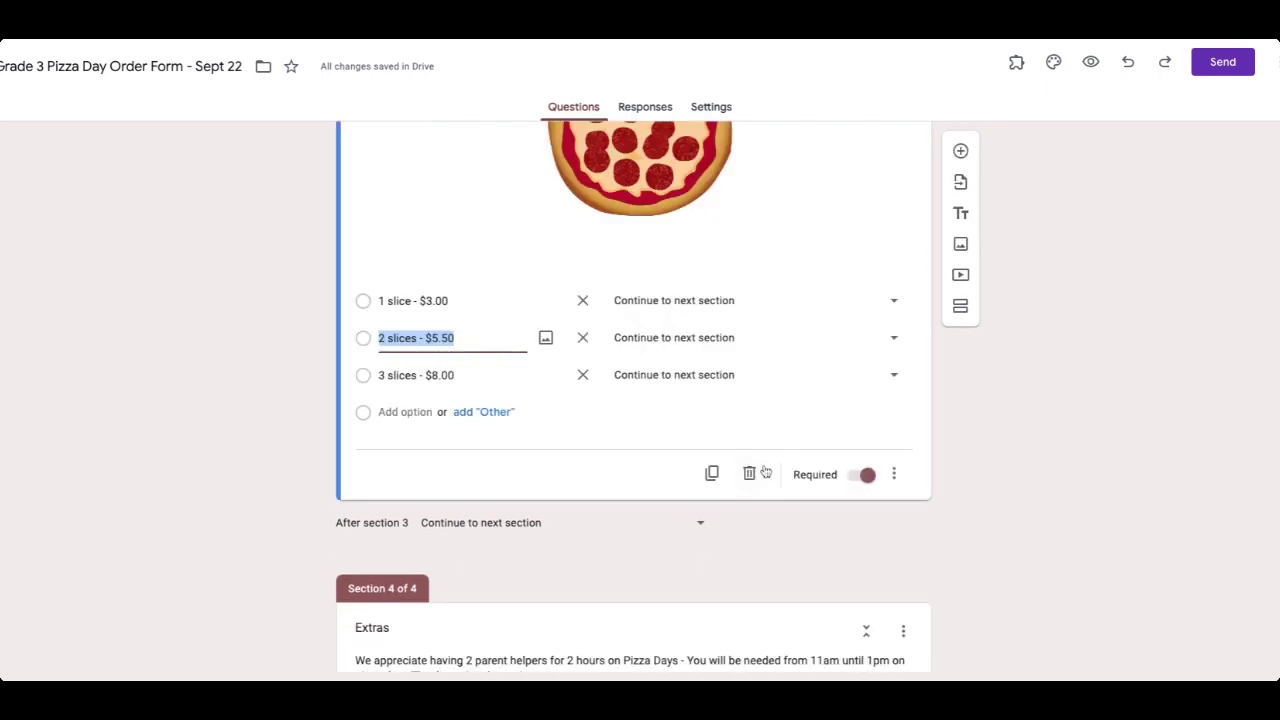
Duplicate the Pepperoni Pizza question and retitle the copy Cheese Pizza.
click(711, 476)
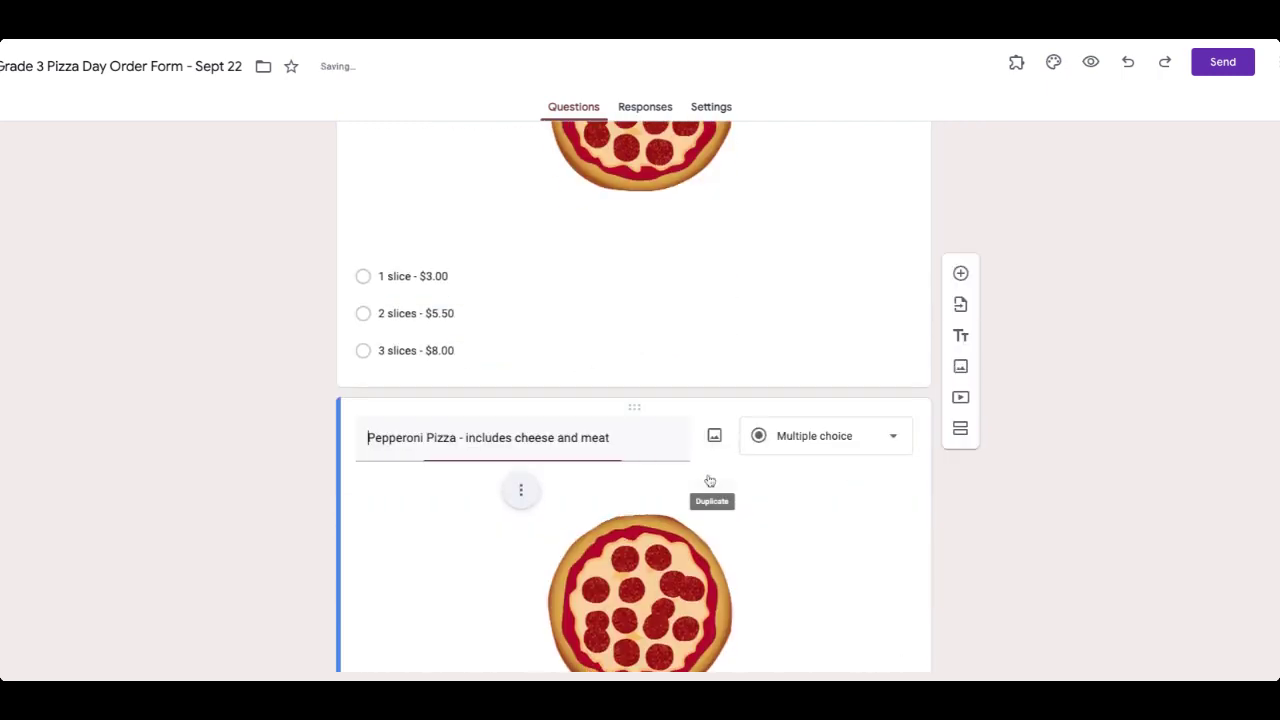
double_click(384, 440)
text(Cheese)
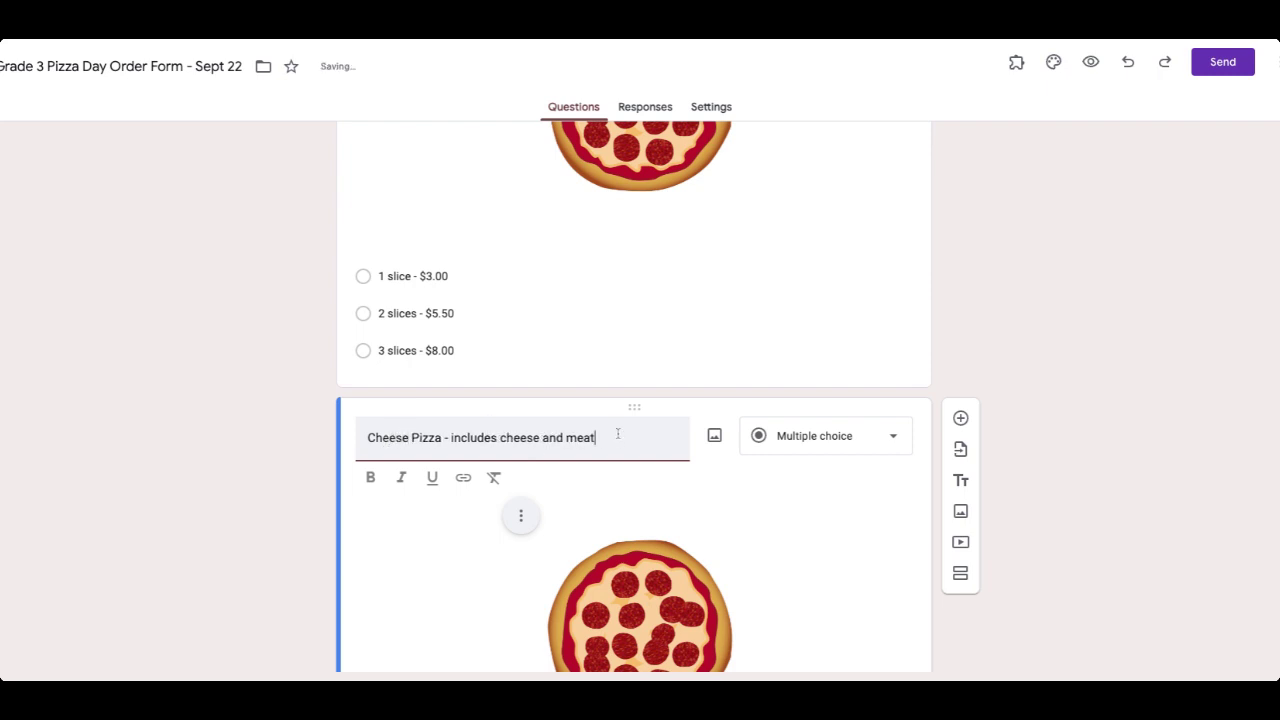
key(BackSpace)
key(BackSpace)
key(BackSpace)
key(BackSpace)
key(BackSpace)
key(BackSpace)
key(BackSpace)
key(BackSpace)
key(BackSpace)
key(BackSpace)
key(BackSpace)
key(BackSpace)
key(BackSpace)
key(BackSpace)
key(BackSpace)
key(BackSpace)
key(BackSpace)
key(BackSpace)
key(BackSpace)
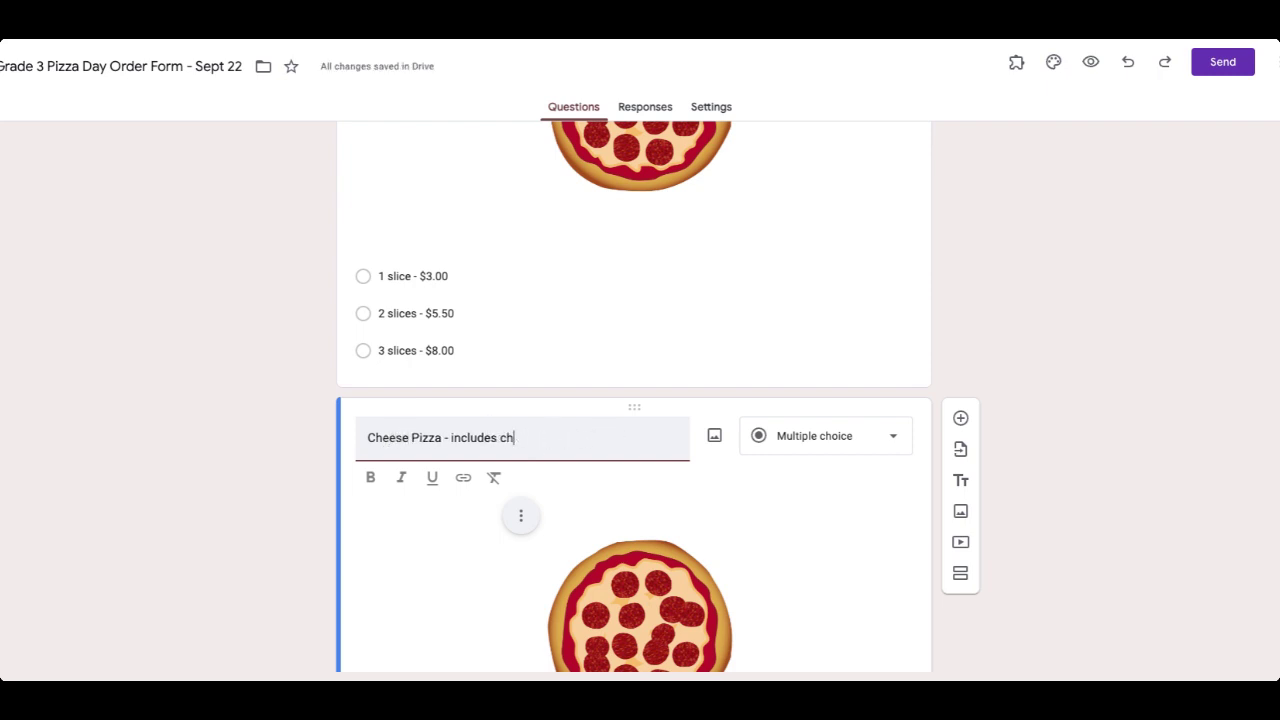
key(BackSpace)
key(BackSpace)
key(BackSpace)
key(BackSpace)
key(BackSpace)
Choose to replace the pizza image in the Cheese Pizza question.
click(521, 527)
click(759, 554)
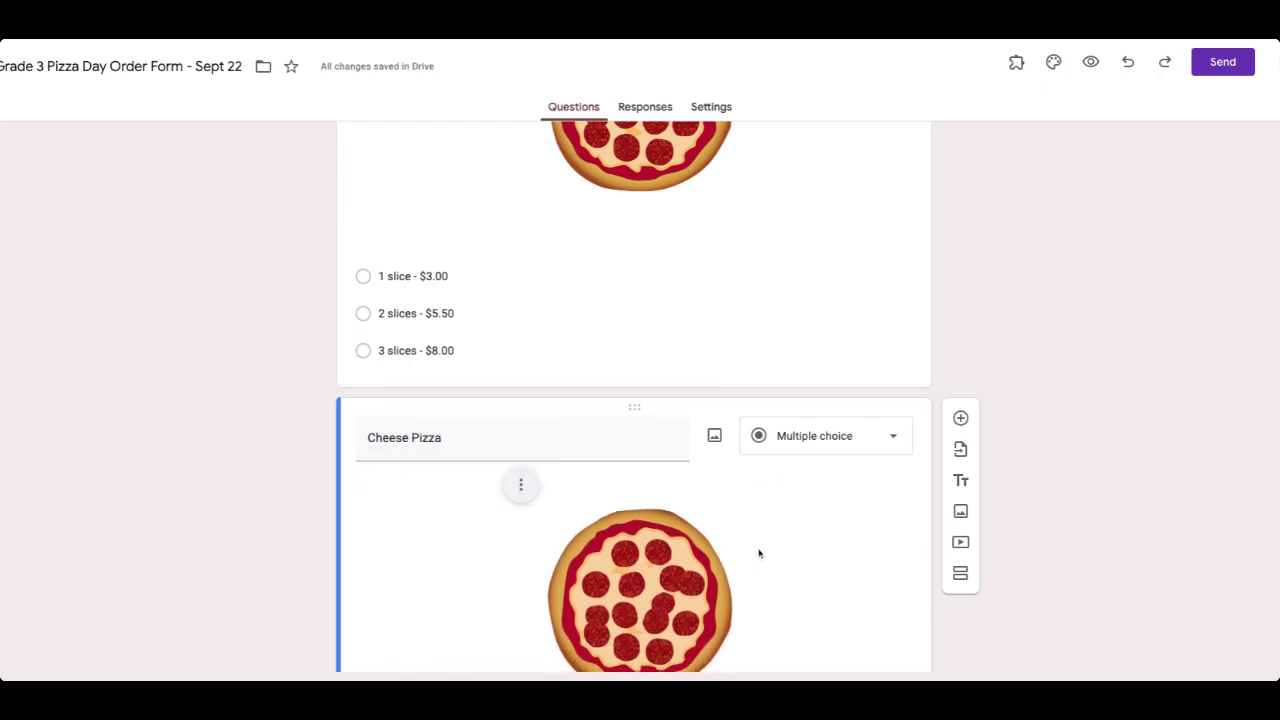
scroll(759, 554, down, 2)
click(706, 481)
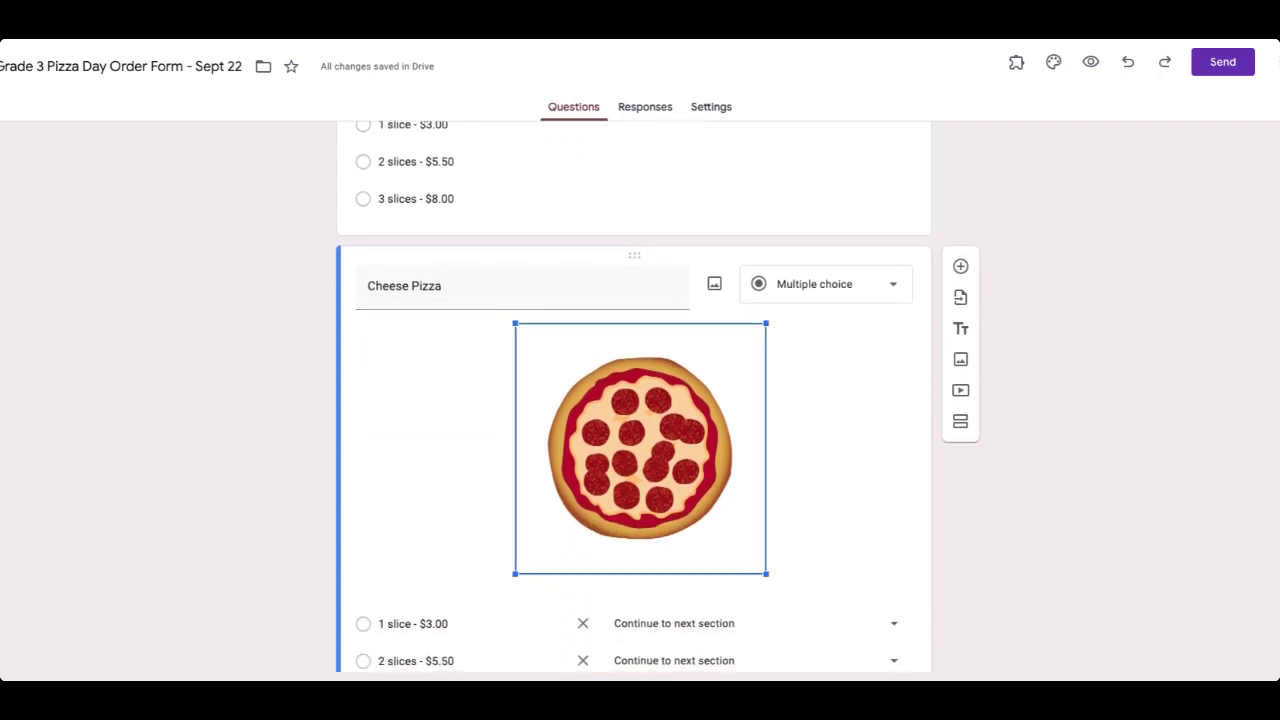
click(645, 425)
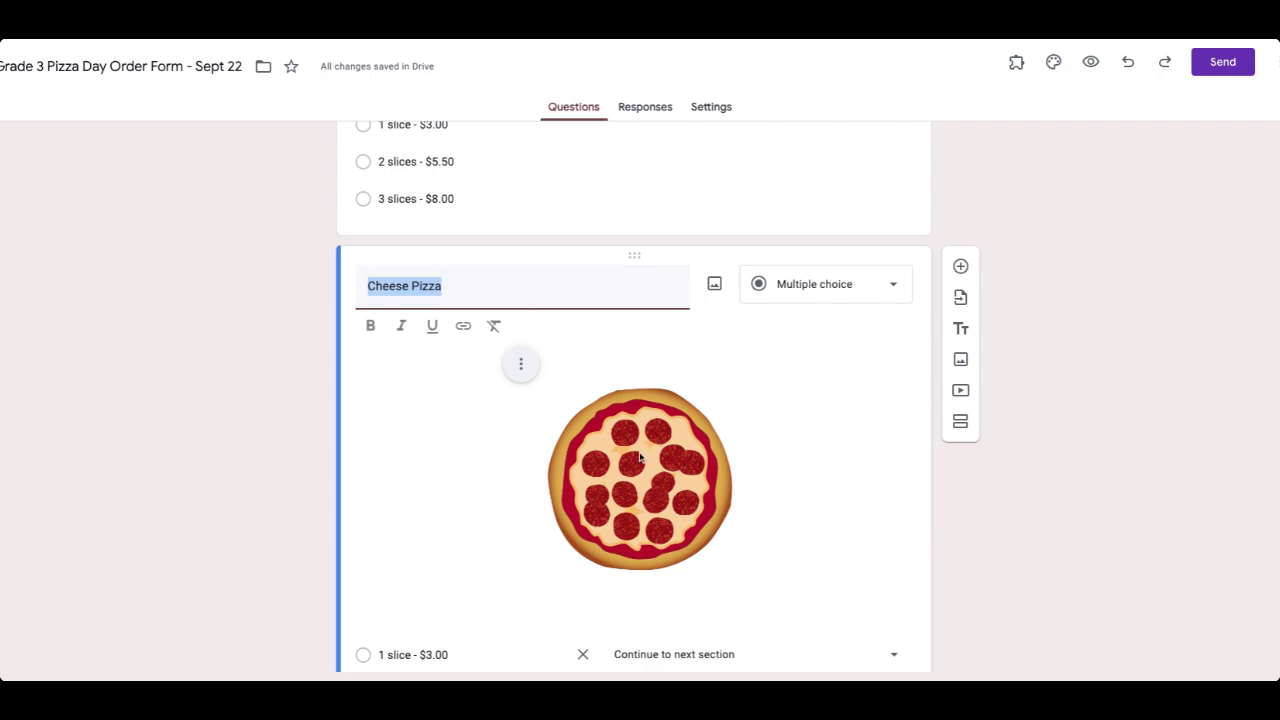
click(527, 366)
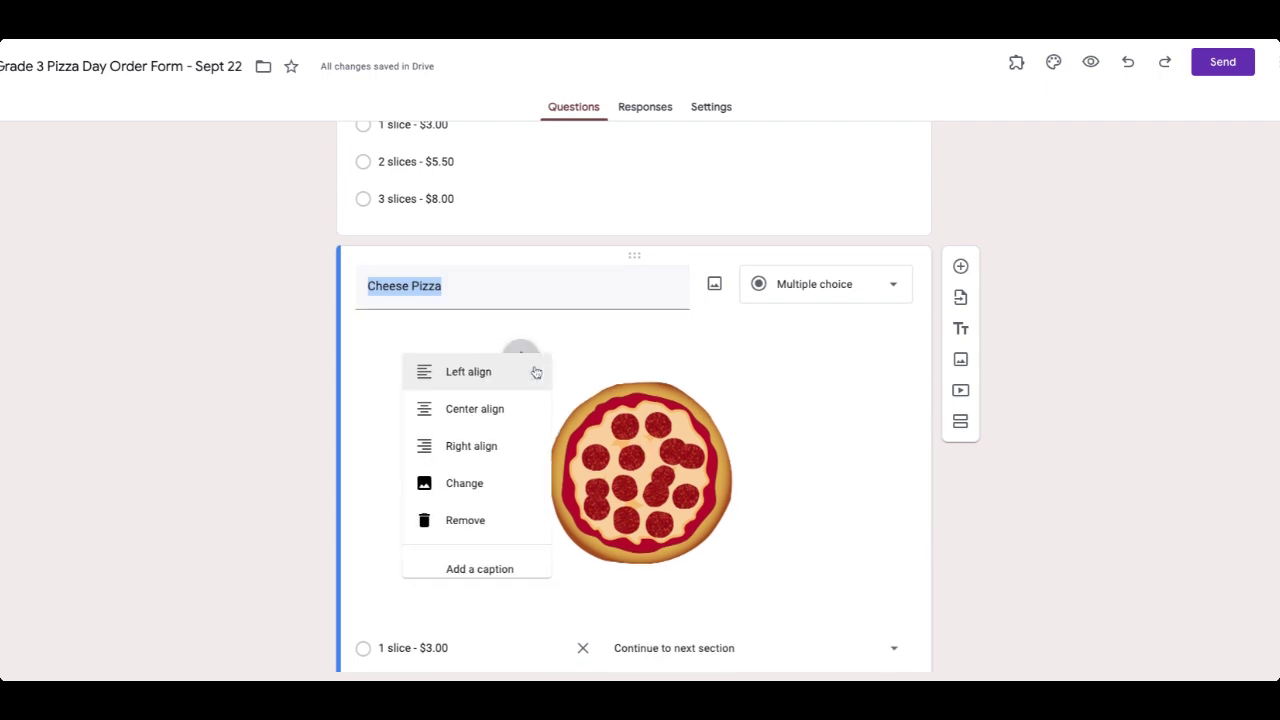
click(455, 490)
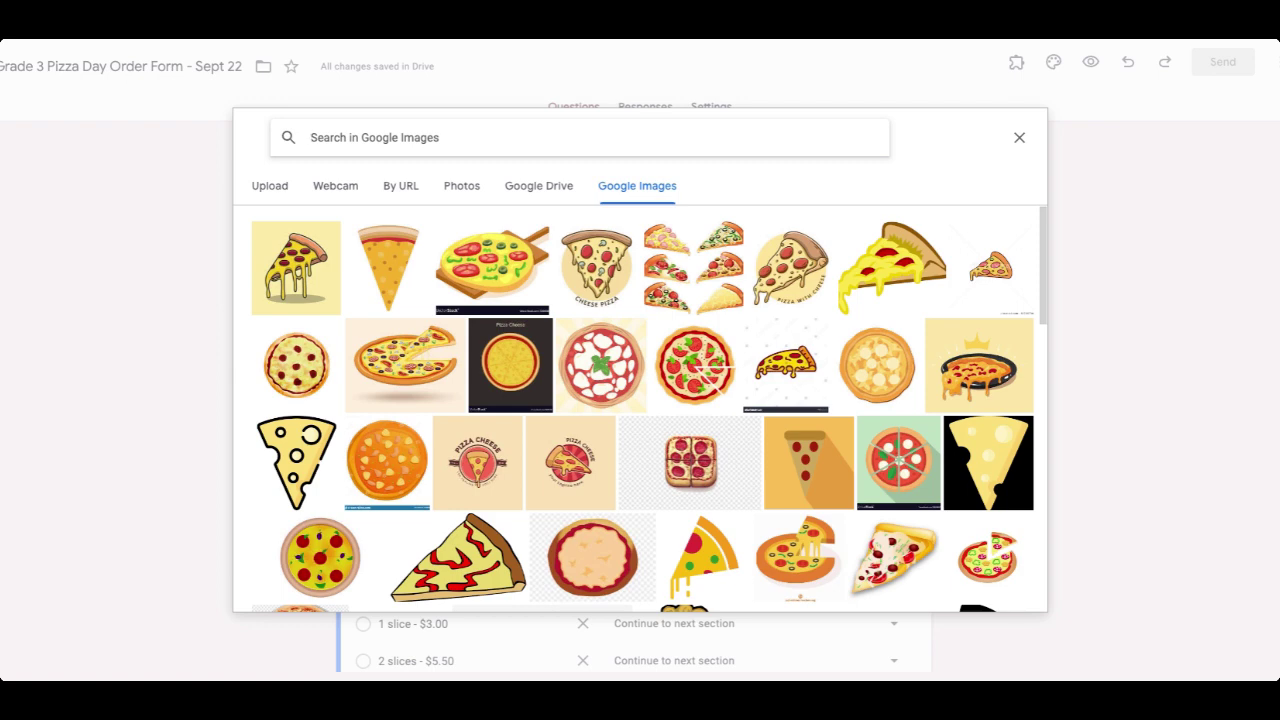
Search images for 'cheese pizza icon' and insert the melted cheese pizza photo.
text(cheese pizz)
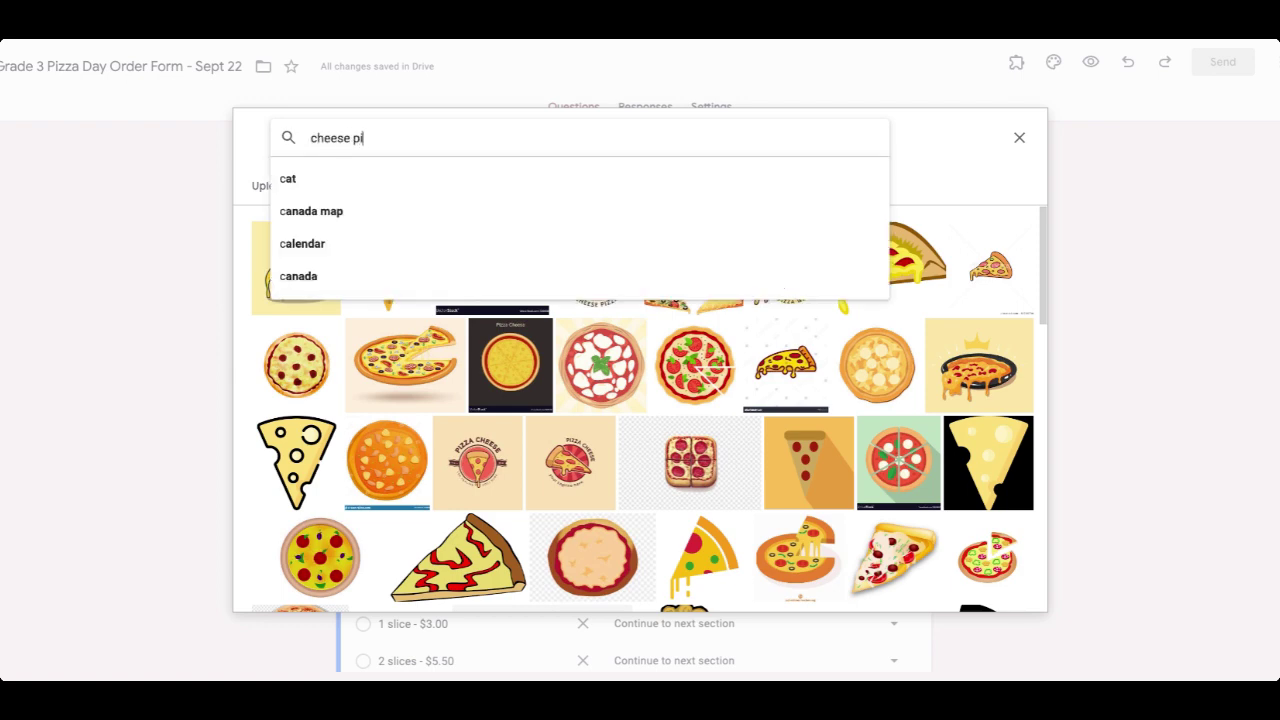
text(a icon)
key(Return)
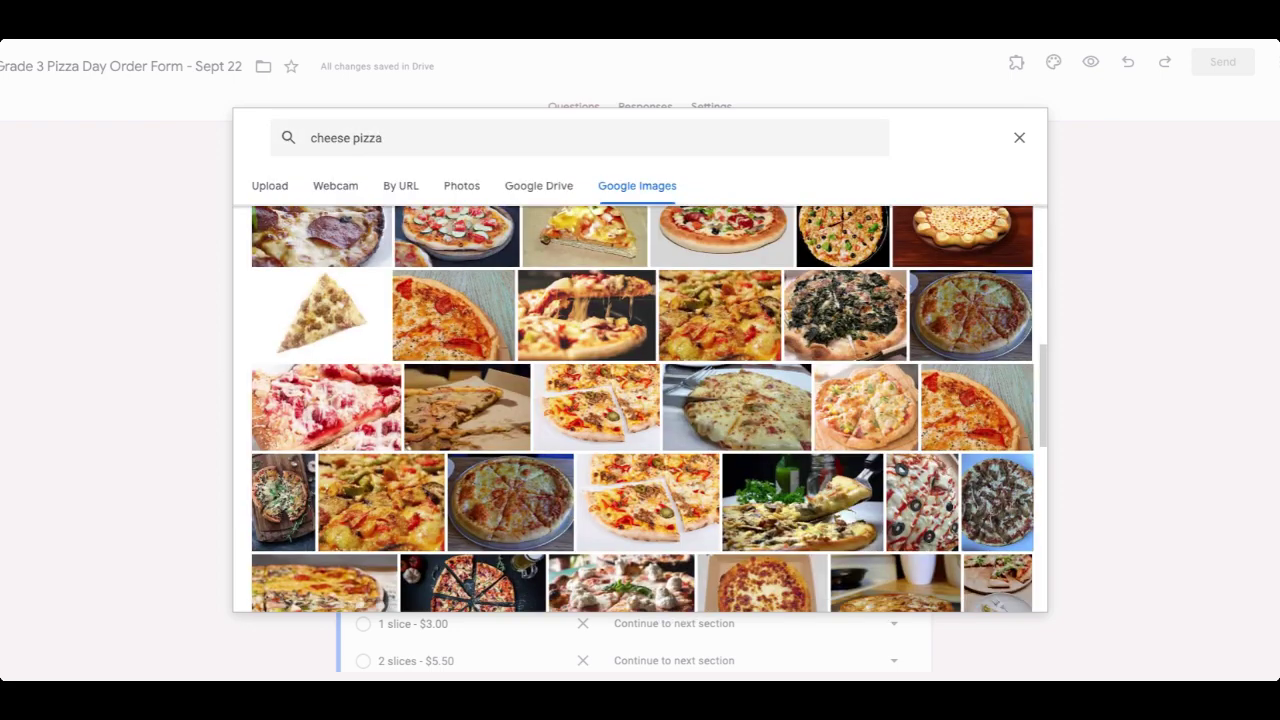
scroll(640, 410, down, 3)
scroll(640, 410, down, 2)
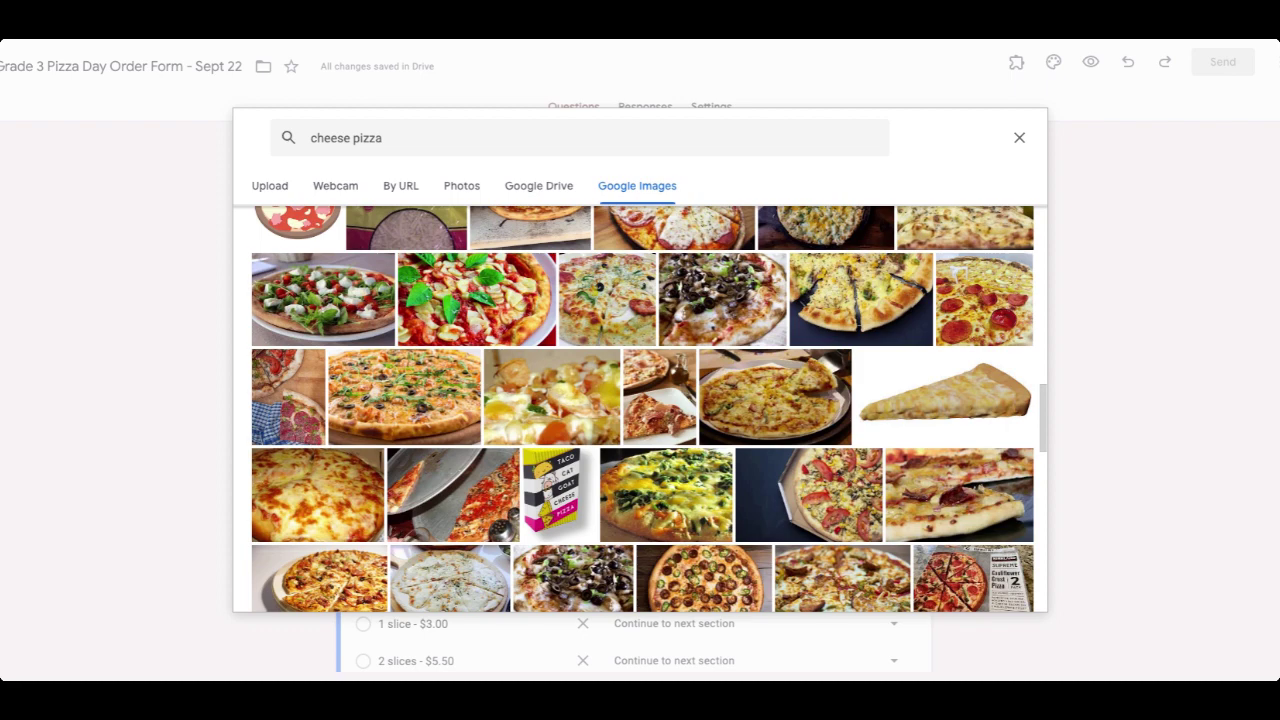
scroll(640, 410, down, 1)
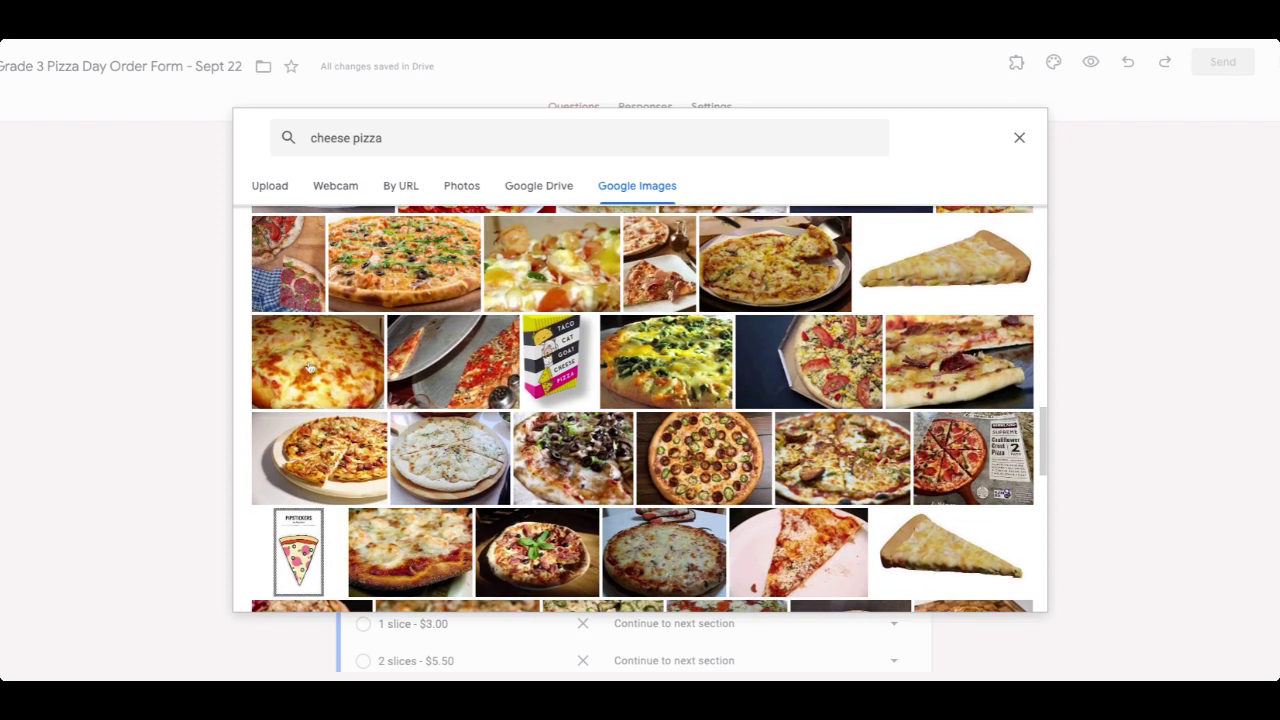
scroll(305, 381, down, 3)
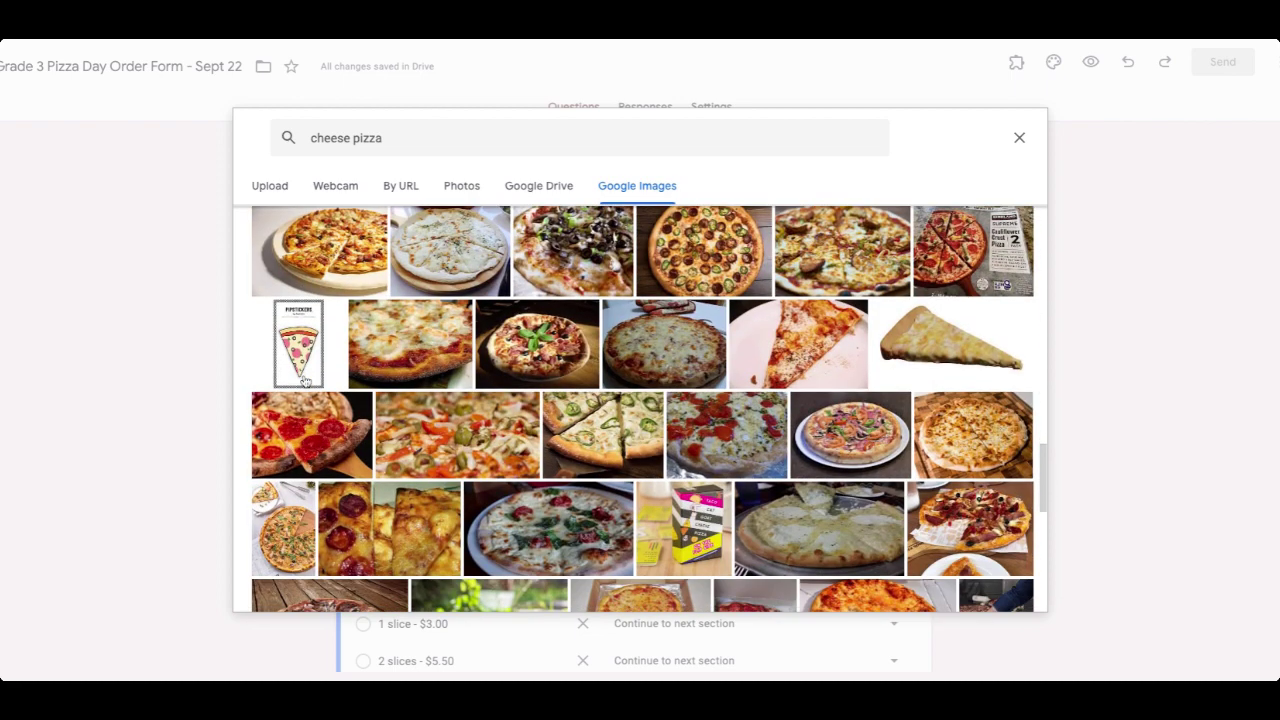
scroll(305, 381, up, 3)
click(318, 326)
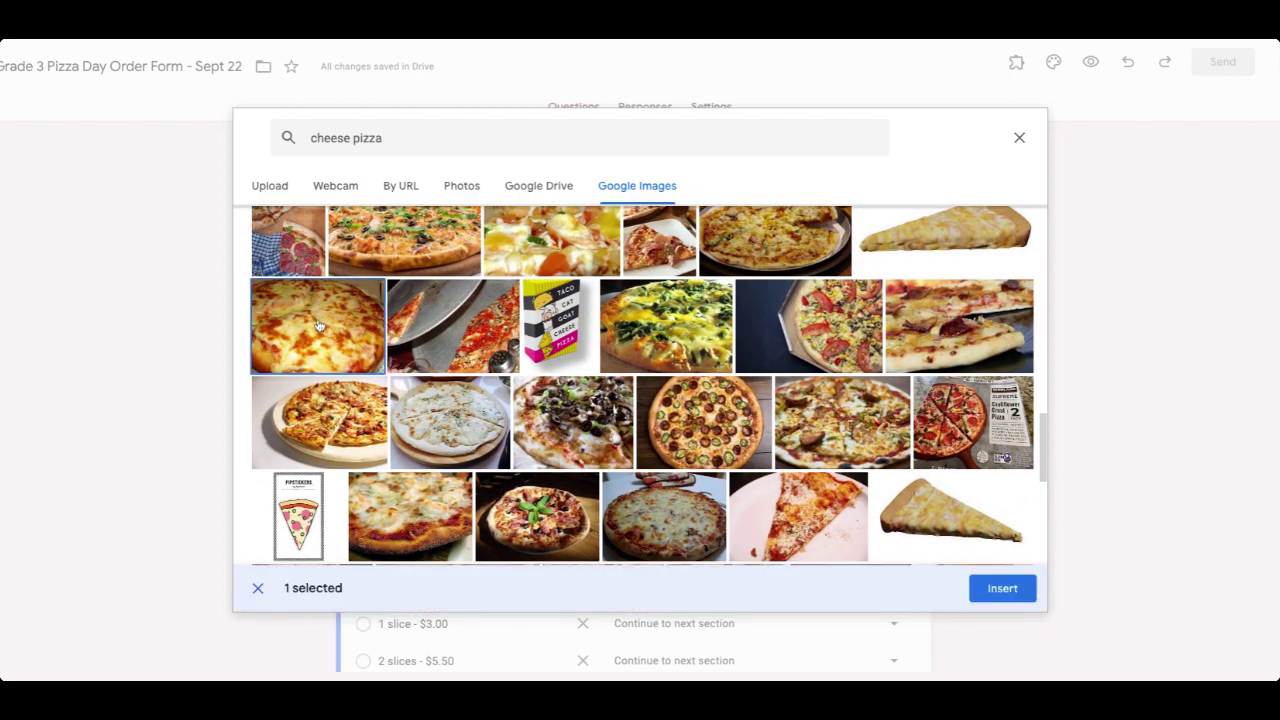
click(1022, 588)
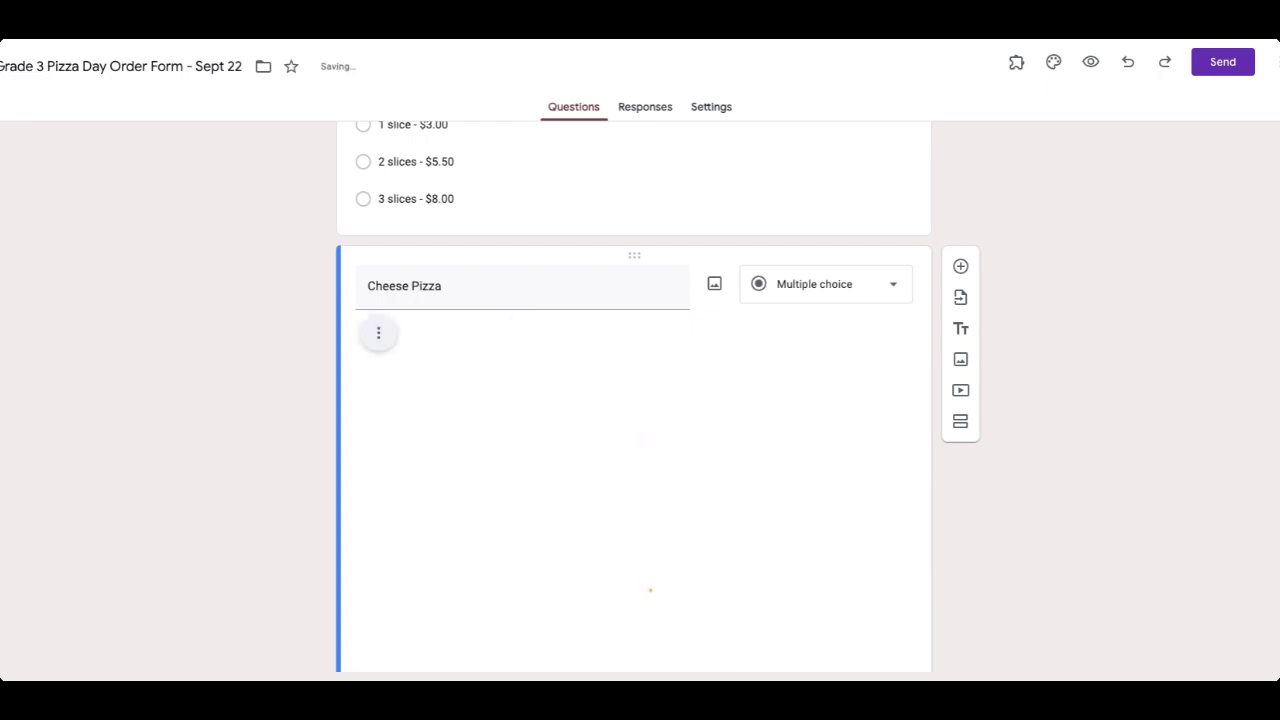
Review the Monday June 1 and June 8 date options, leaving them unchanged.
scroll(634, 400, down, 1)
scroll(634, 400, down, 5)
scroll(634, 400, down, 2)
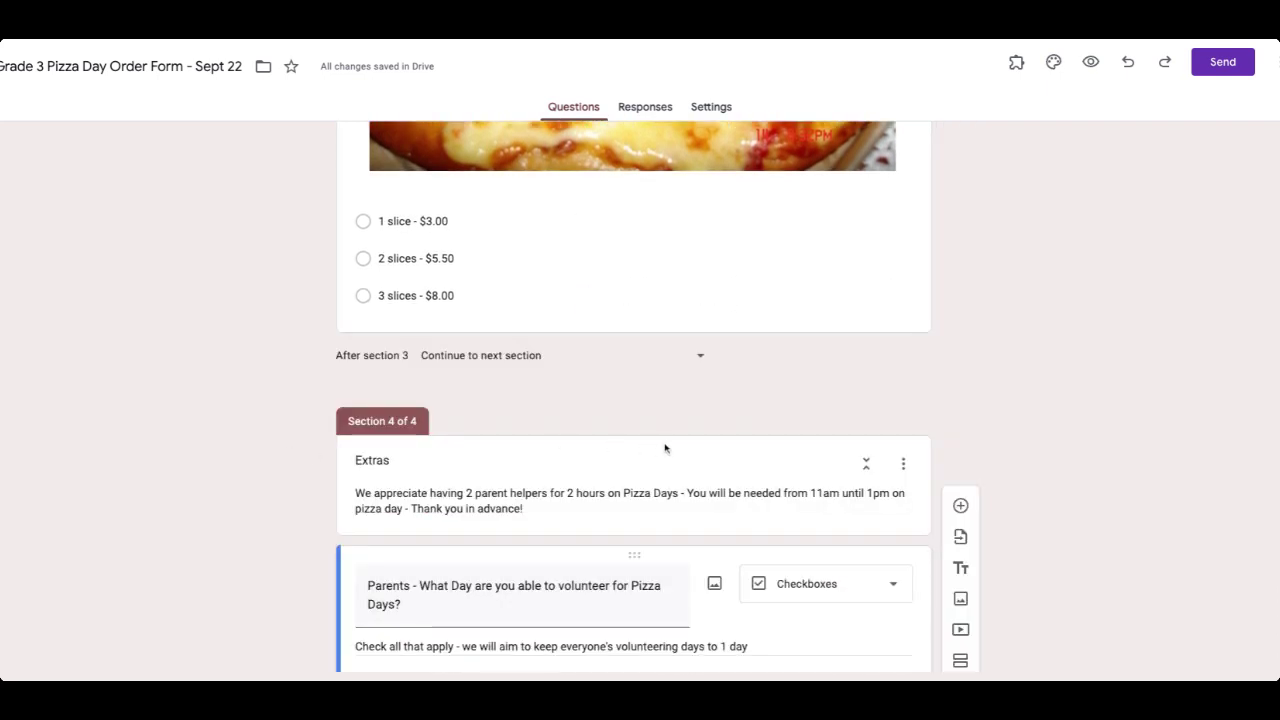
scroll(666, 443, down, 1)
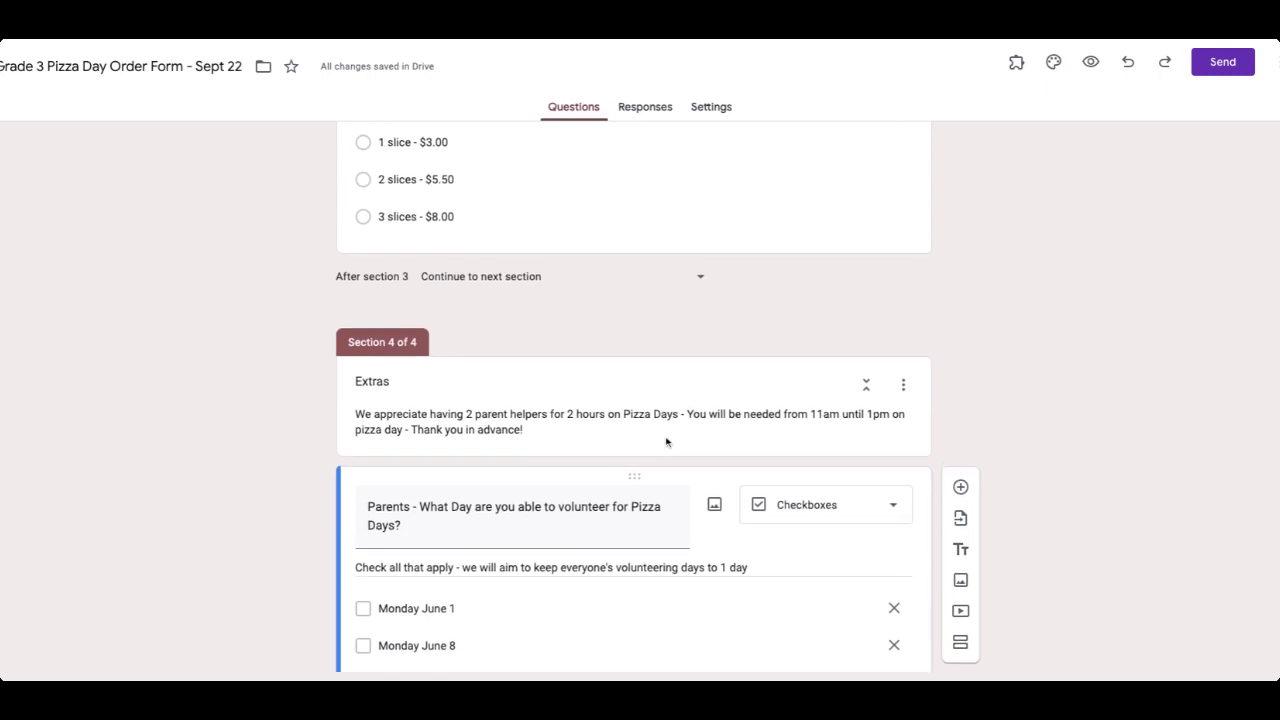
scroll(666, 443, down, 3)
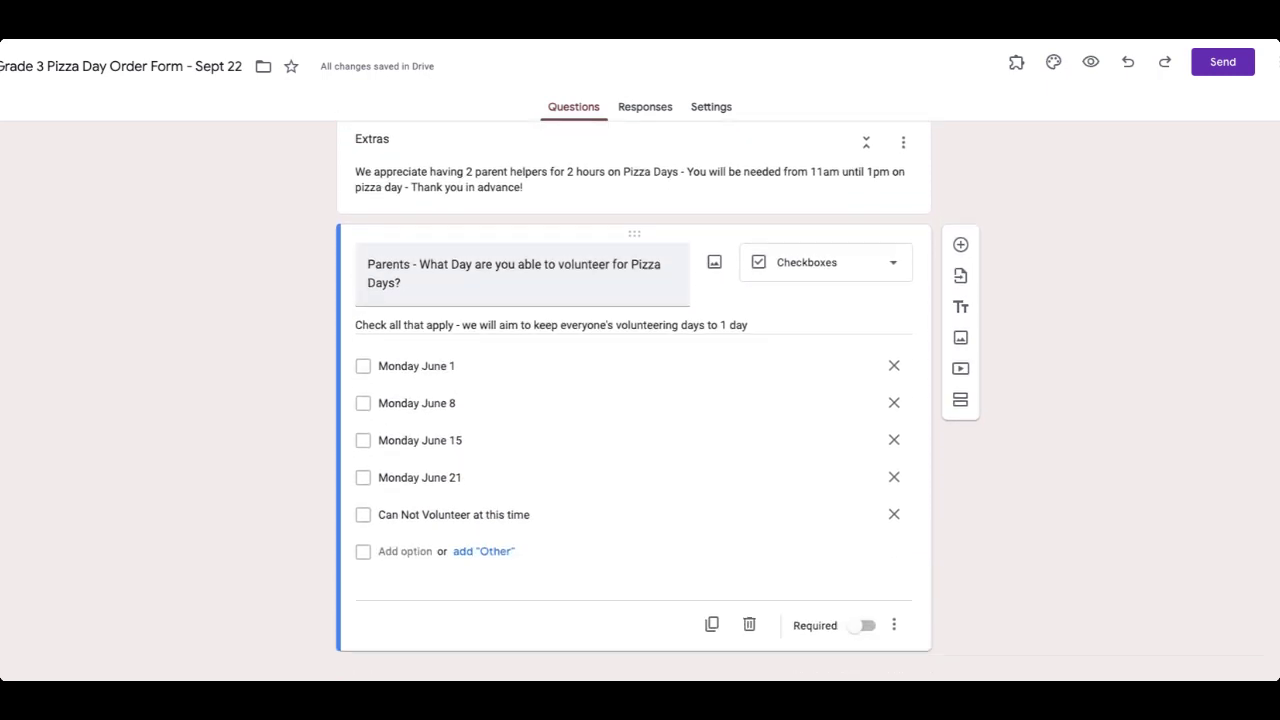
click(436, 339)
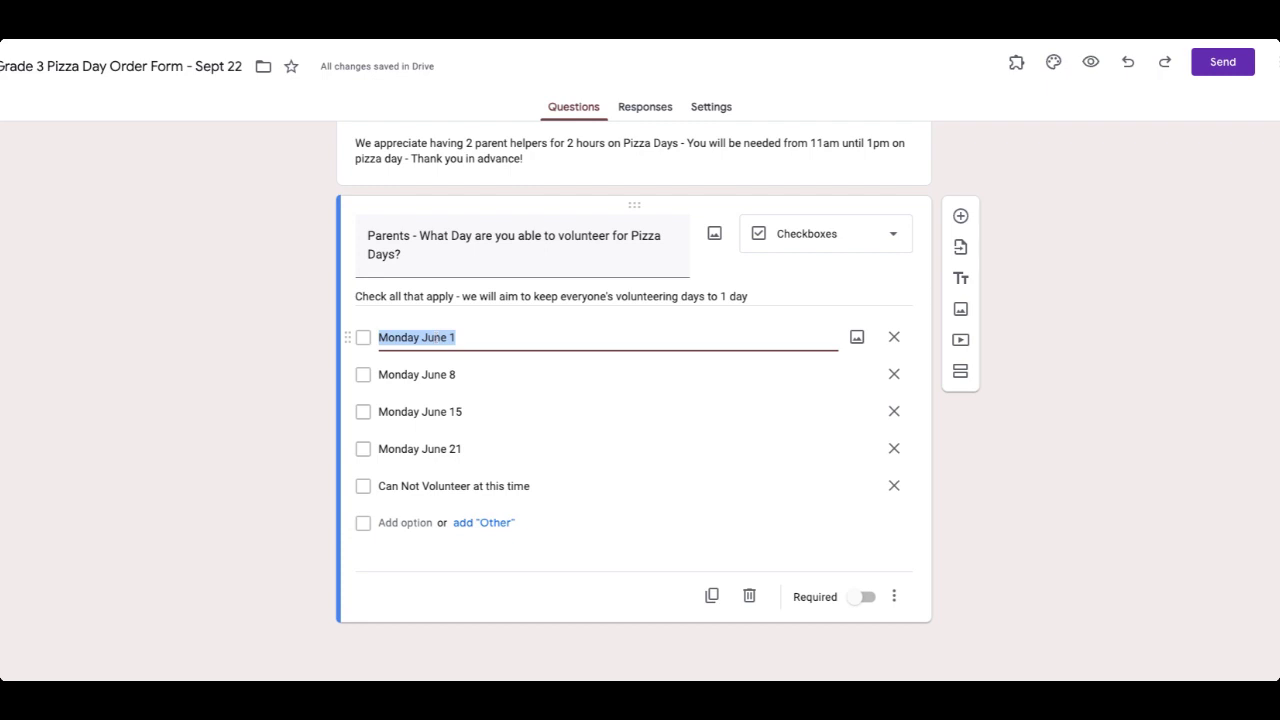
click(832, 378)
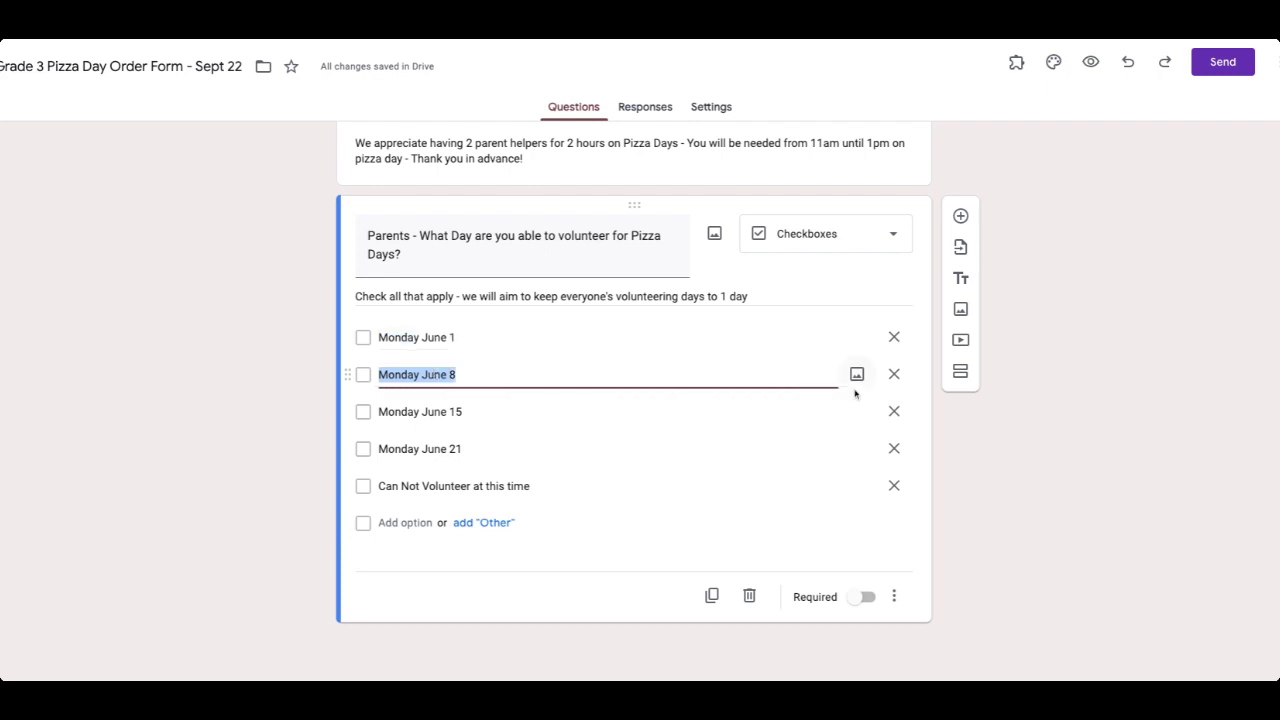
click(1015, 482)
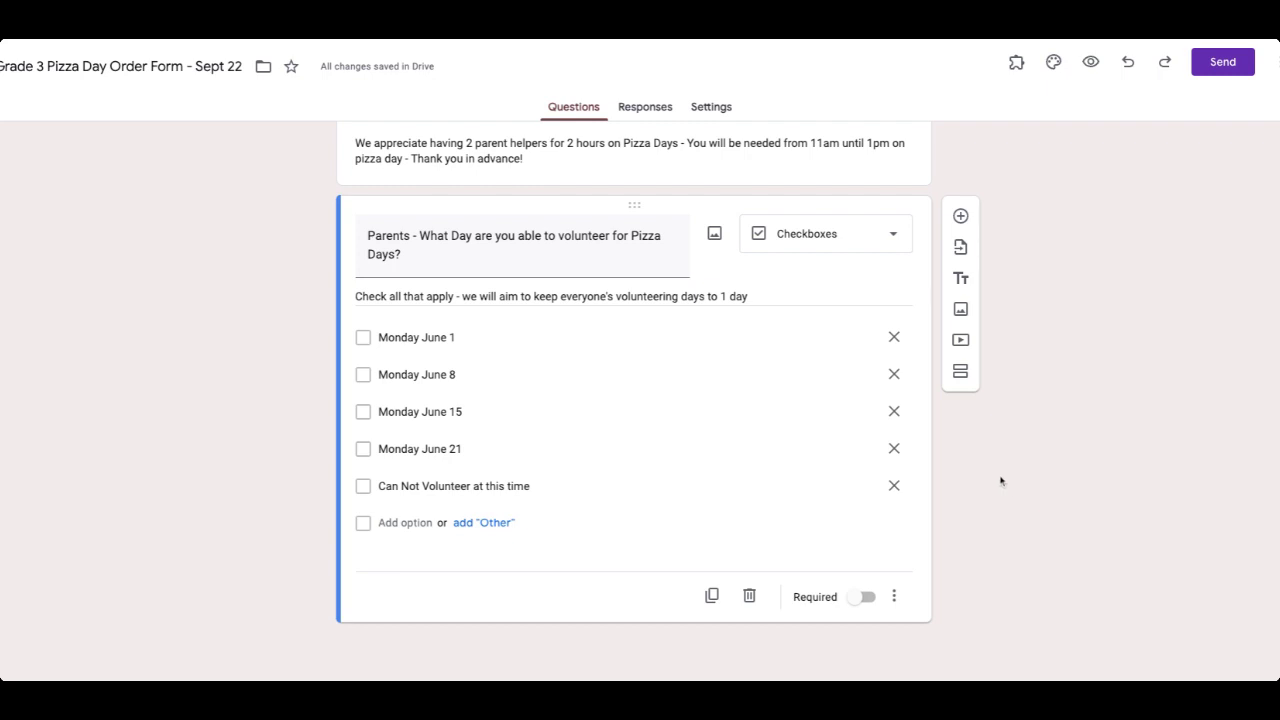
Delete Section 4 Extras with its questions, confirming the deletion.
scroll(977, 477, up, 1)
scroll(977, 477, down, 1)
scroll(843, 474, up, 3)
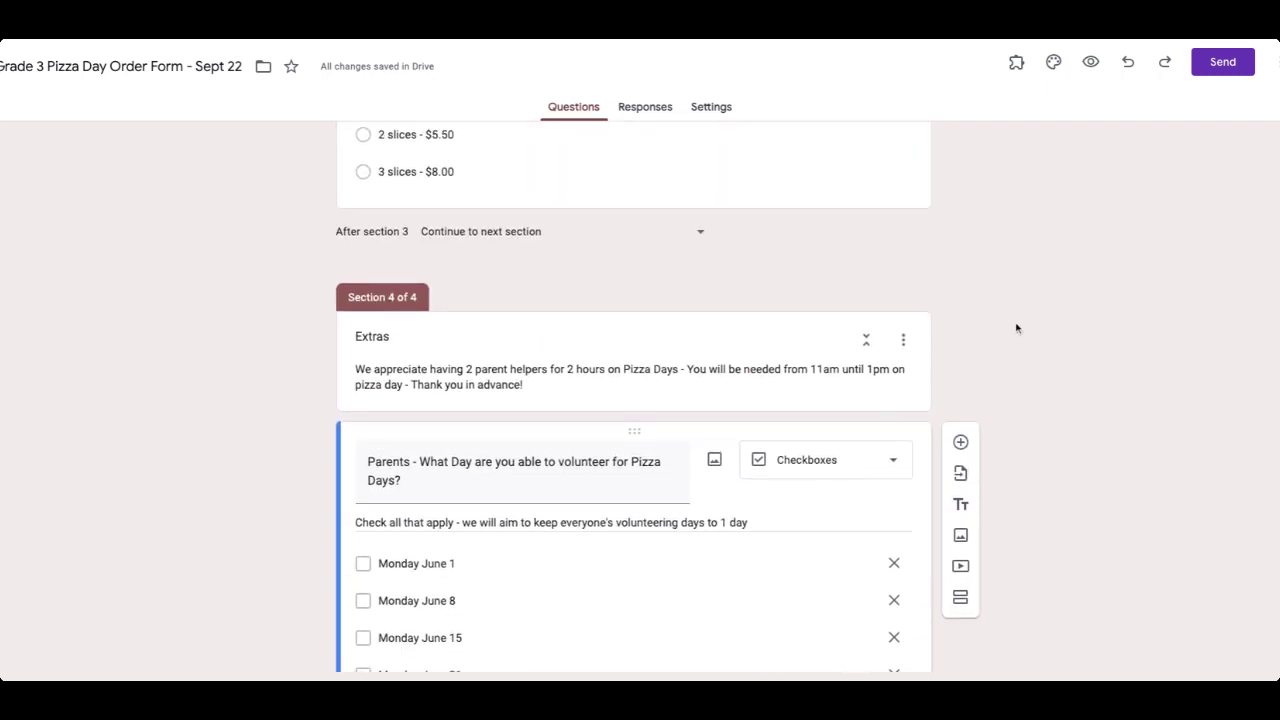
click(903, 340)
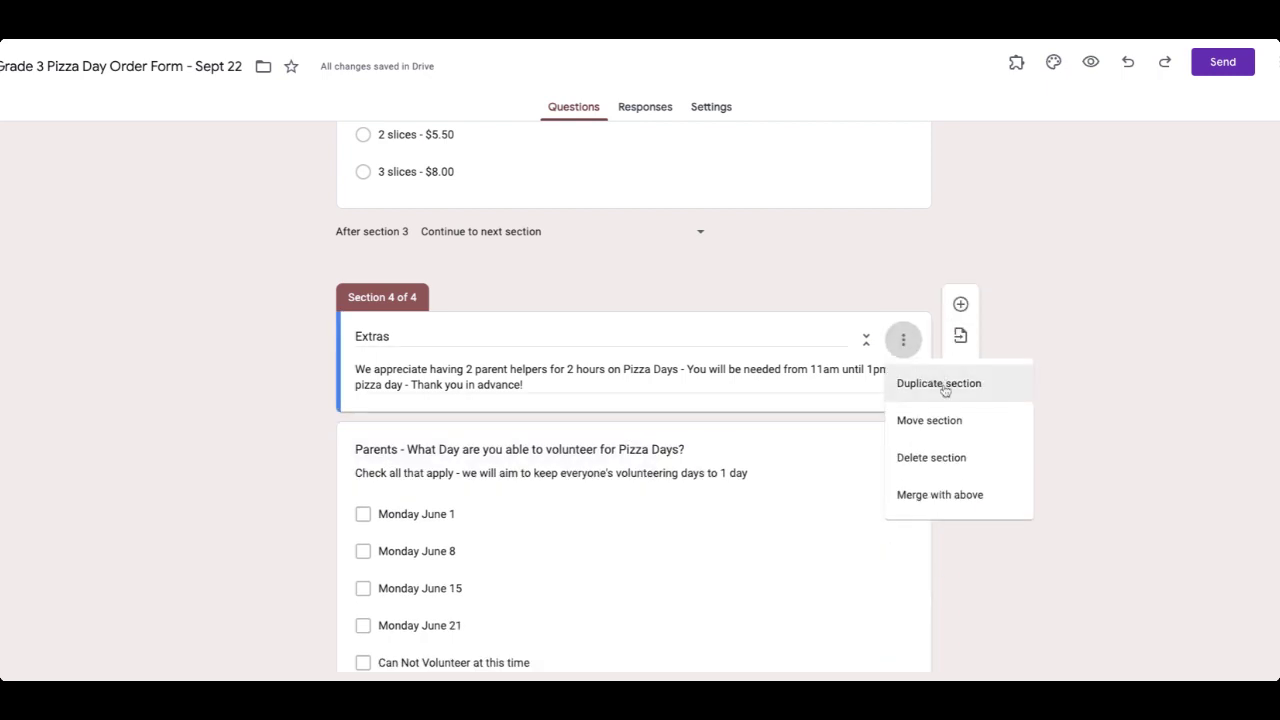
click(925, 459)
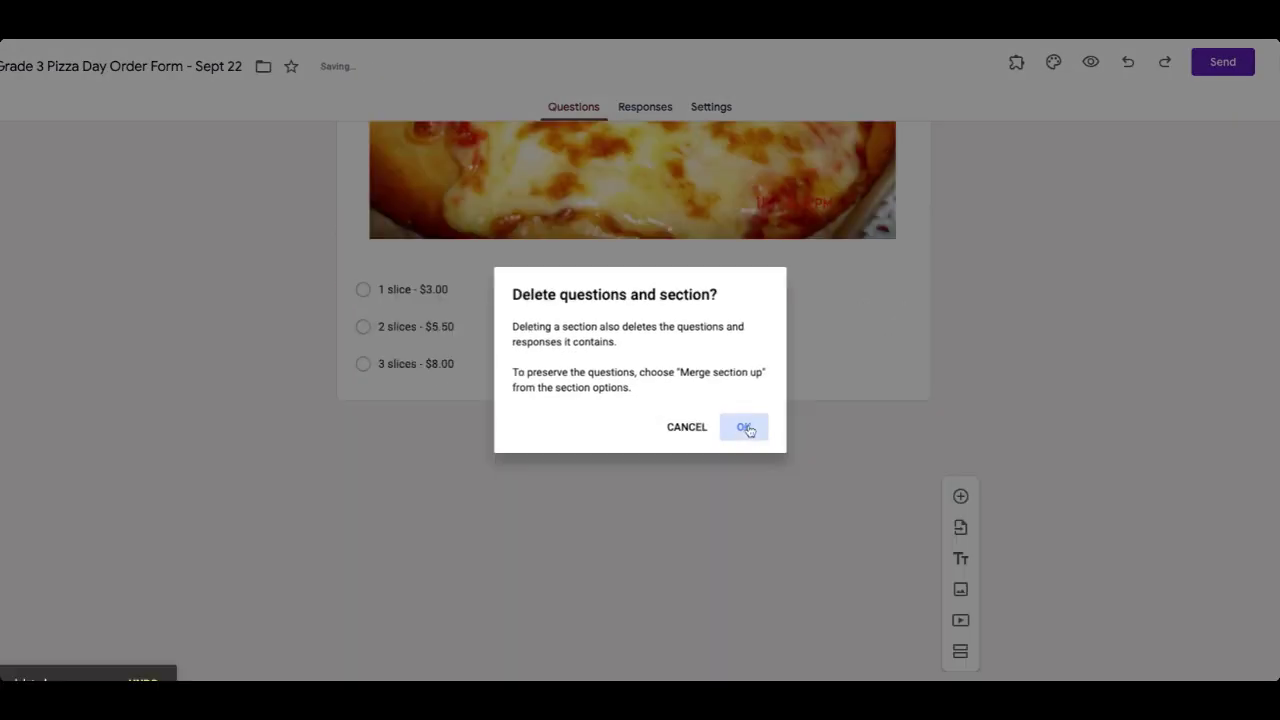
click(747, 428)
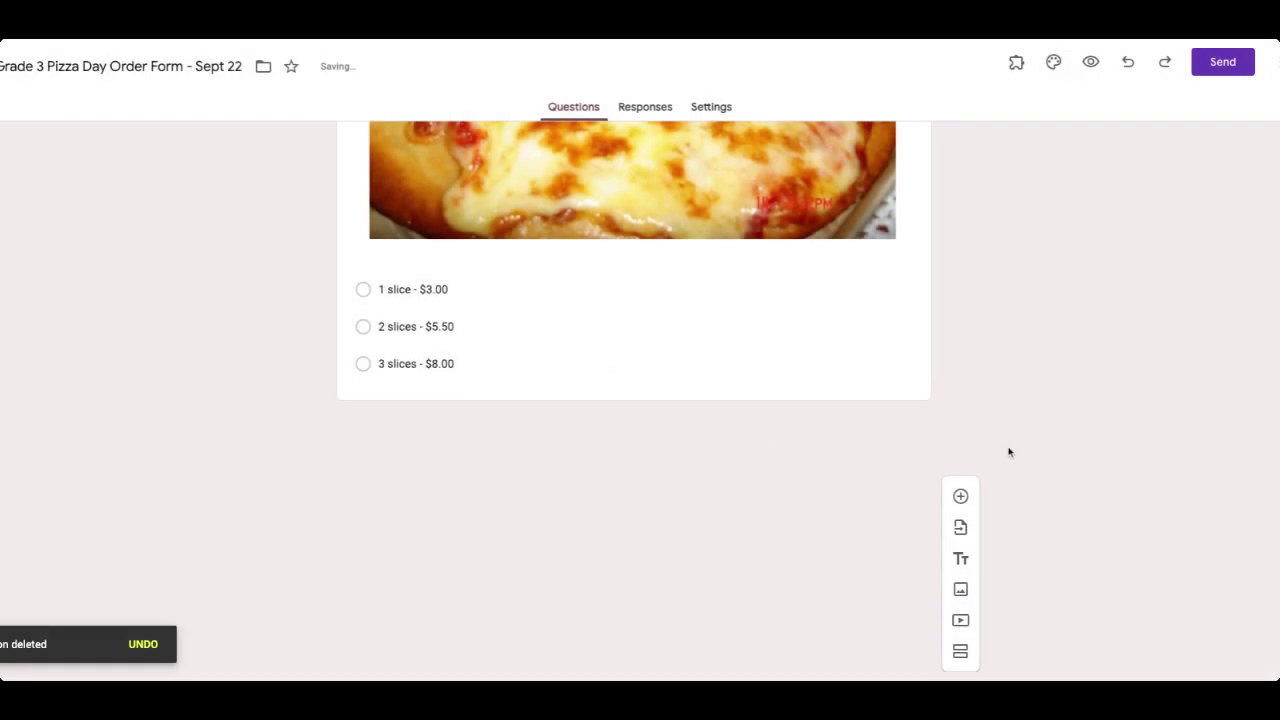
Launch the Payable Forms add-on from Extensions and begin making the form payable.
scroll(1006, 449, down, 10)
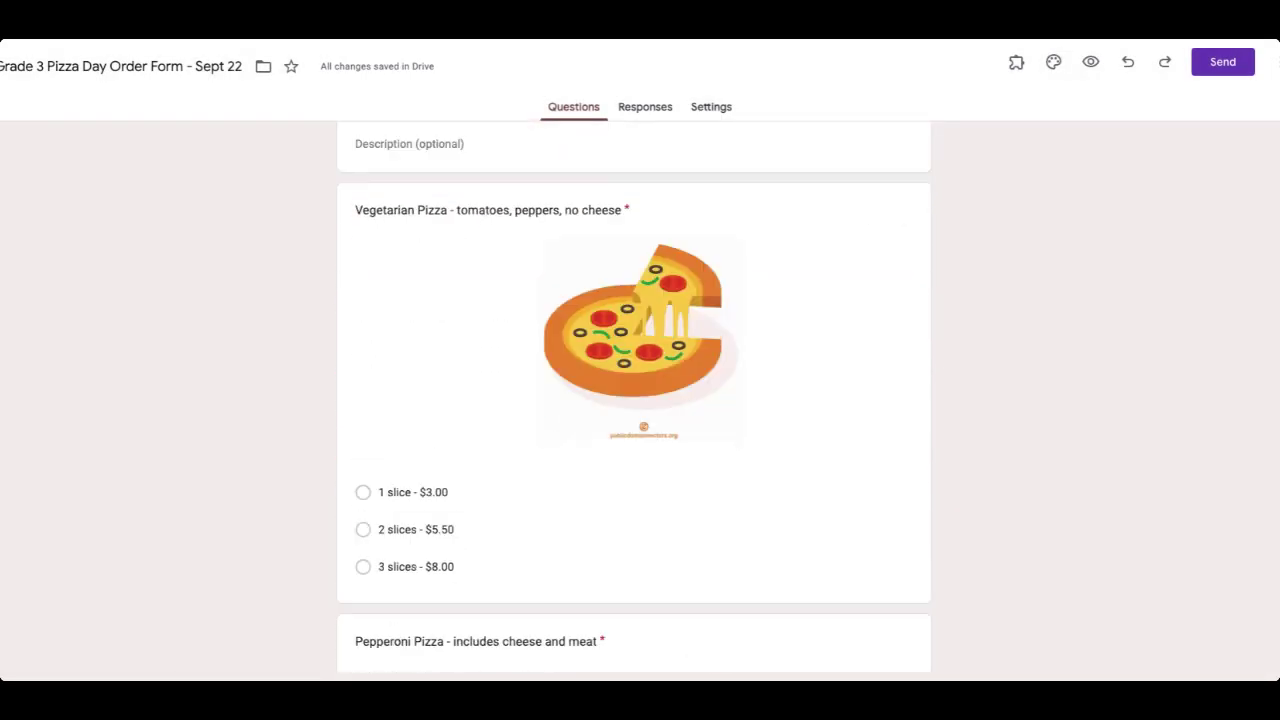
scroll(634, 400, up, 15)
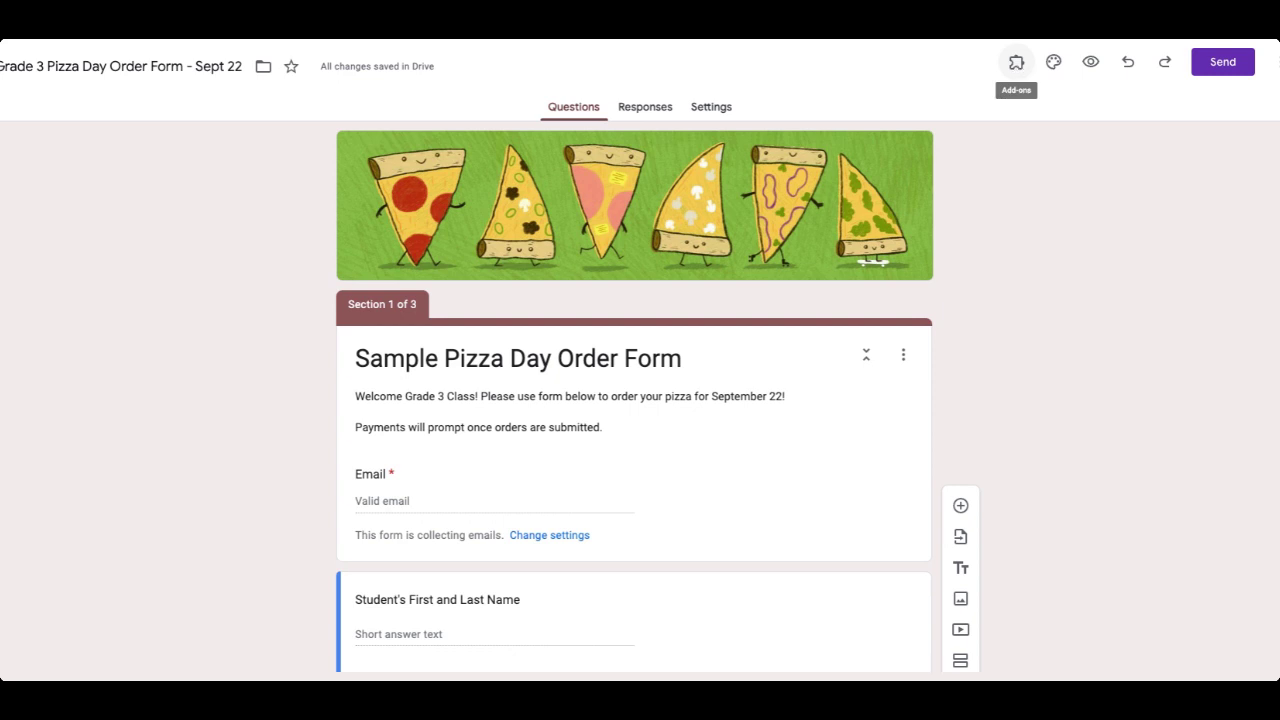
click(1016, 62)
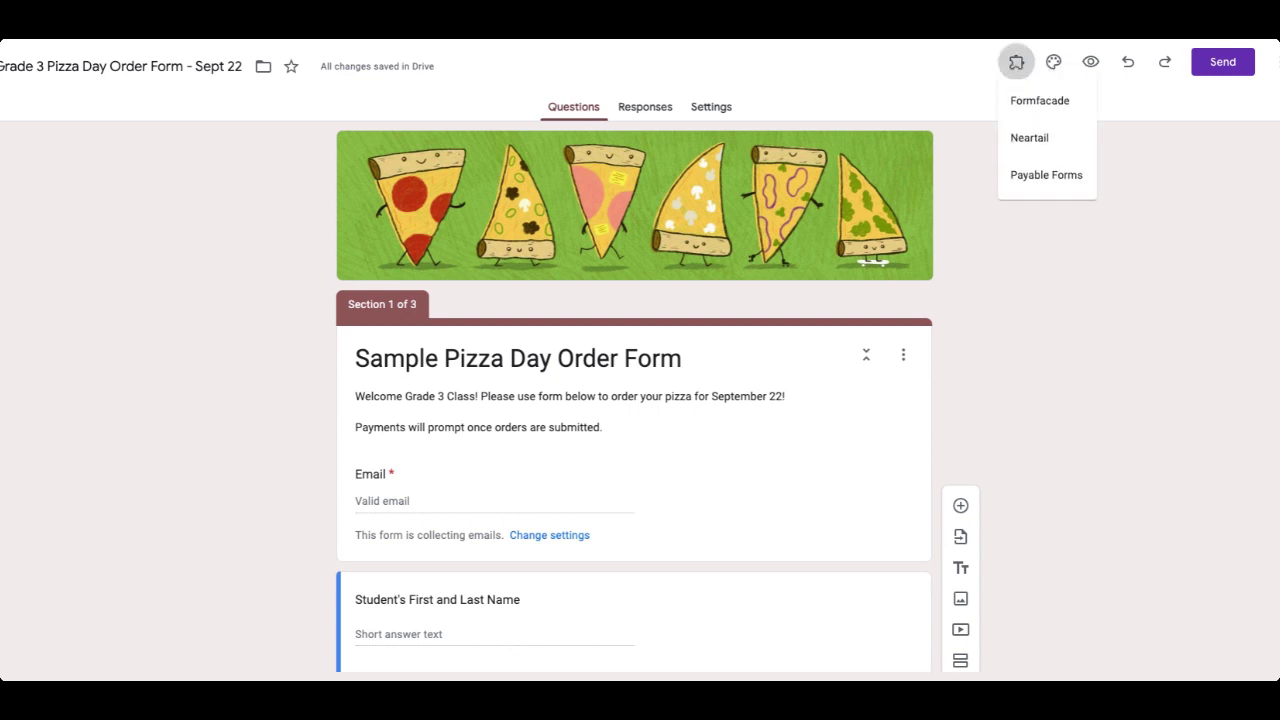
click(1024, 187)
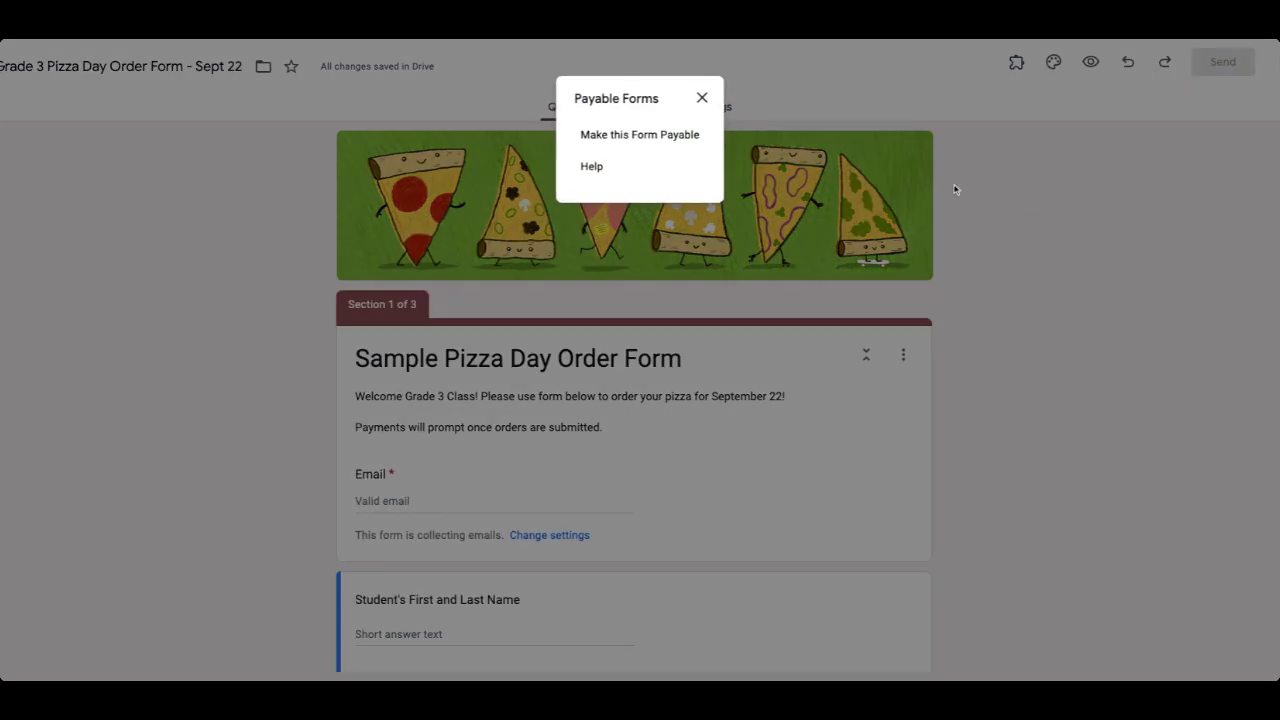
click(623, 134)
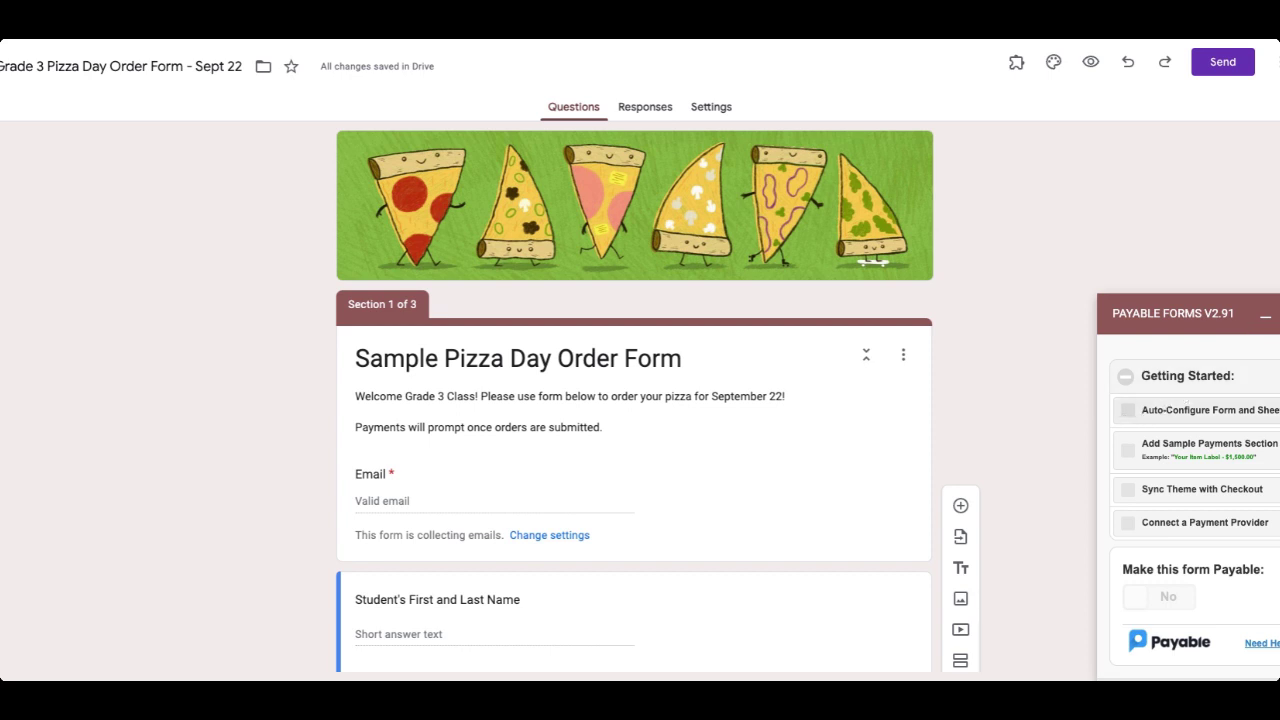
Enable Auto-Configure Form and Sheet, then close the theme sync summary.
click(1128, 410)
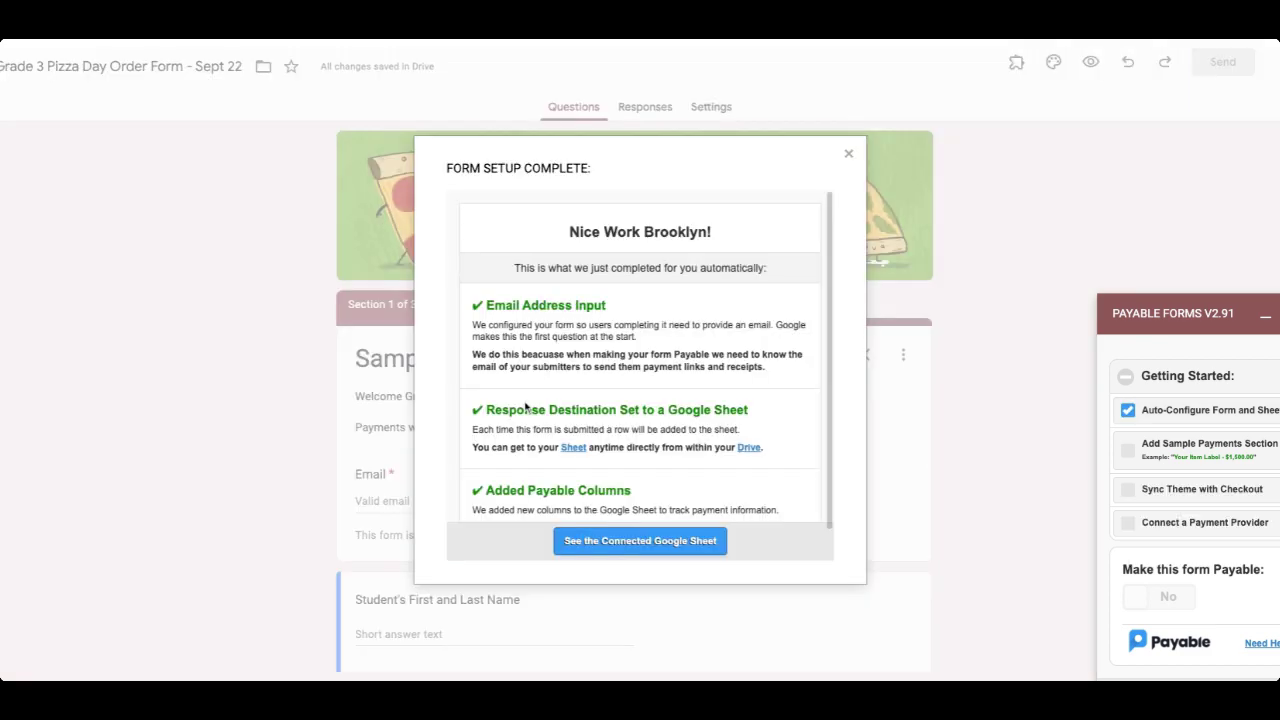
scroll(525, 407, down, 1)
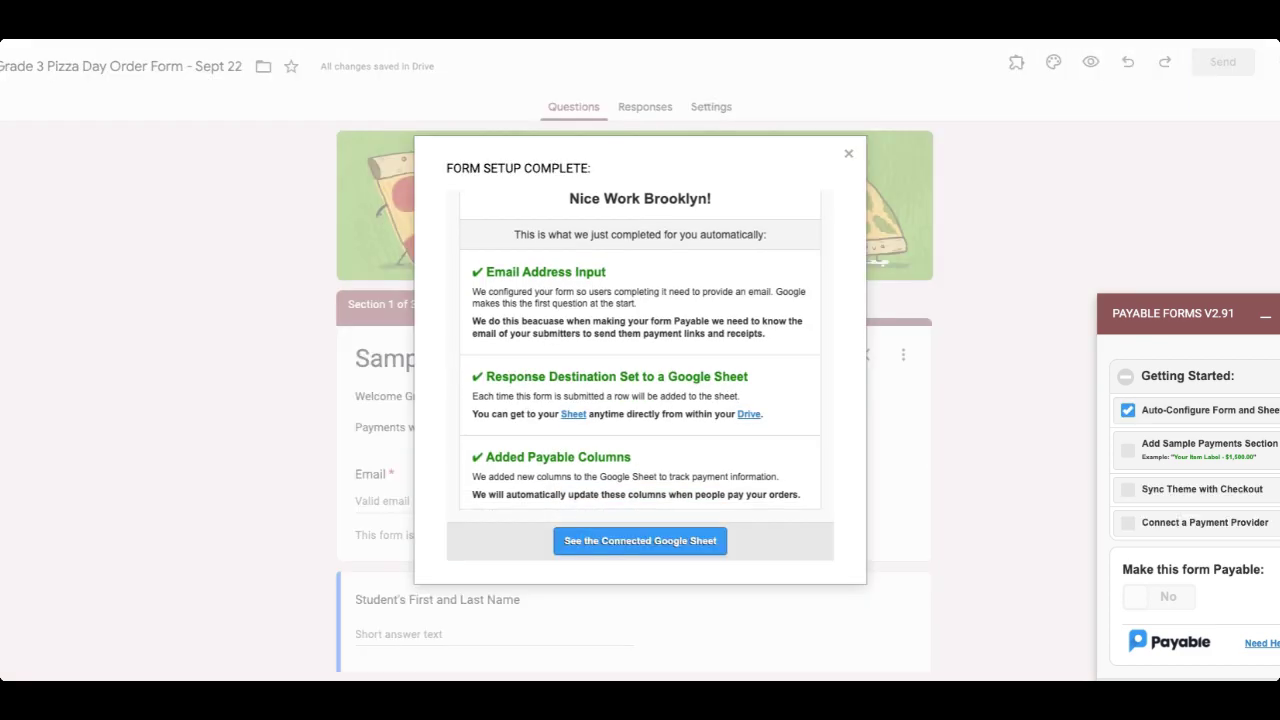
scroll(538, 358, up, 1)
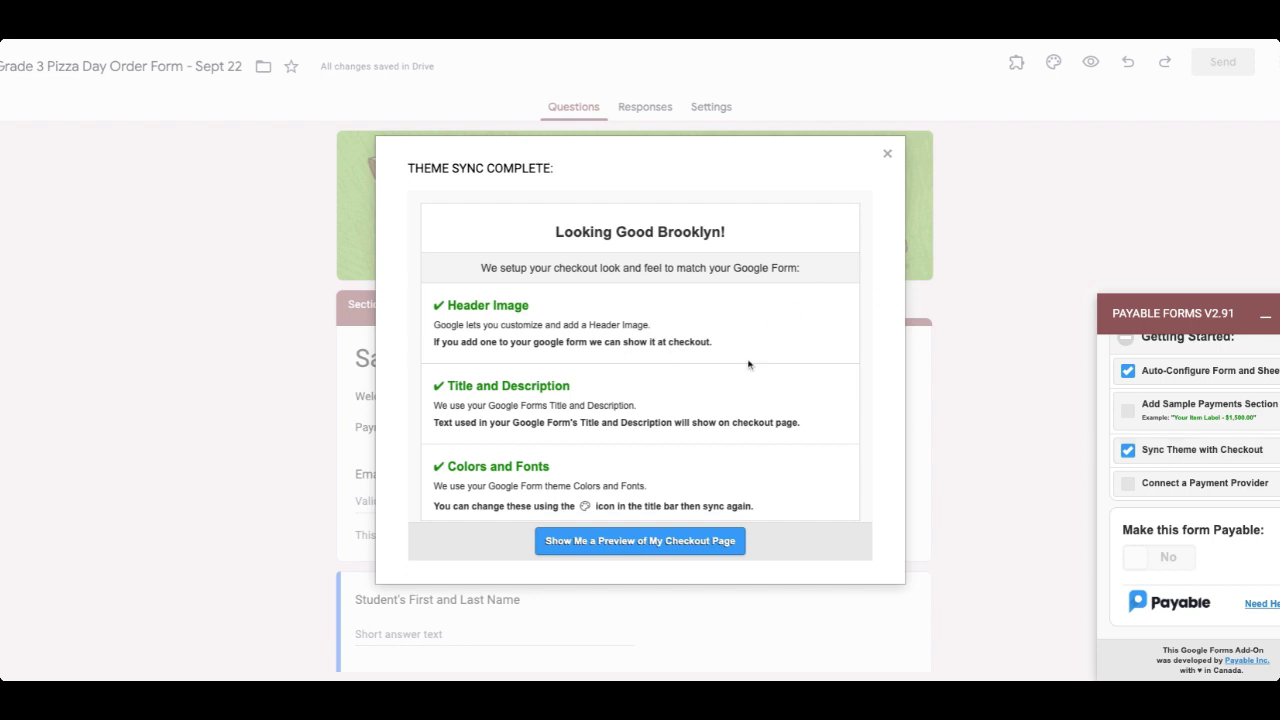
scroll(748, 365, down, 1)
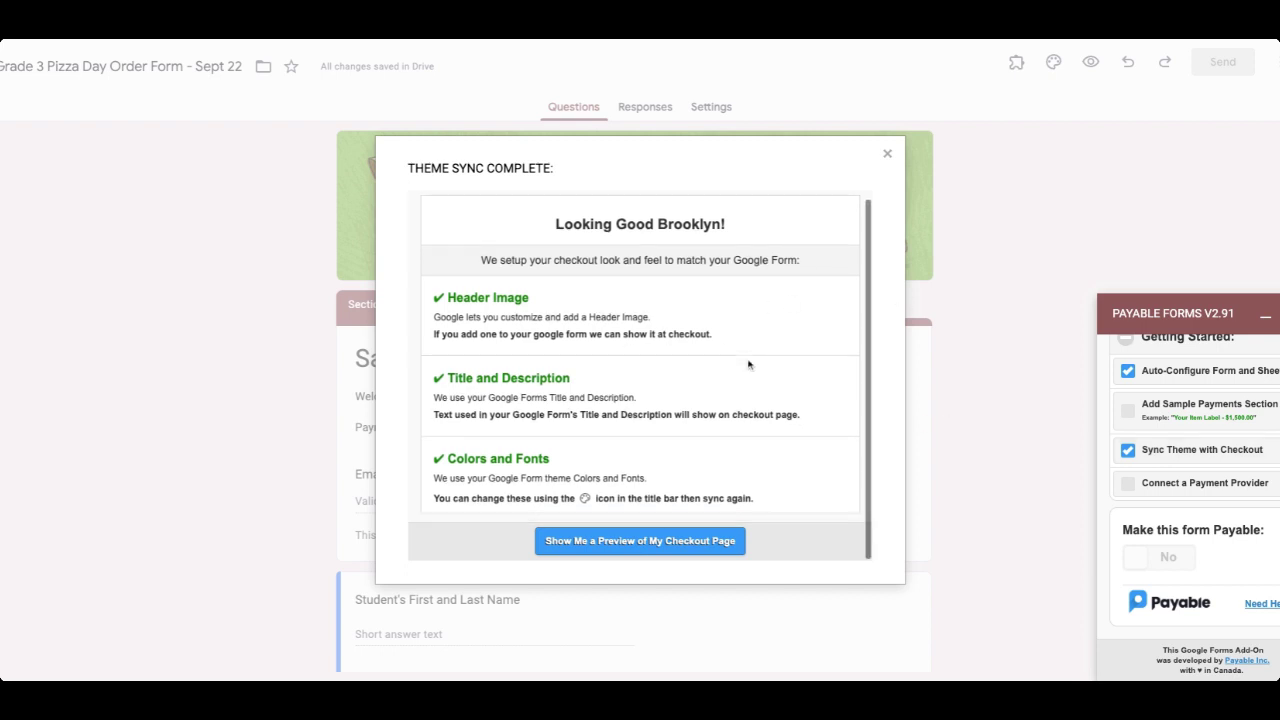
click(887, 154)
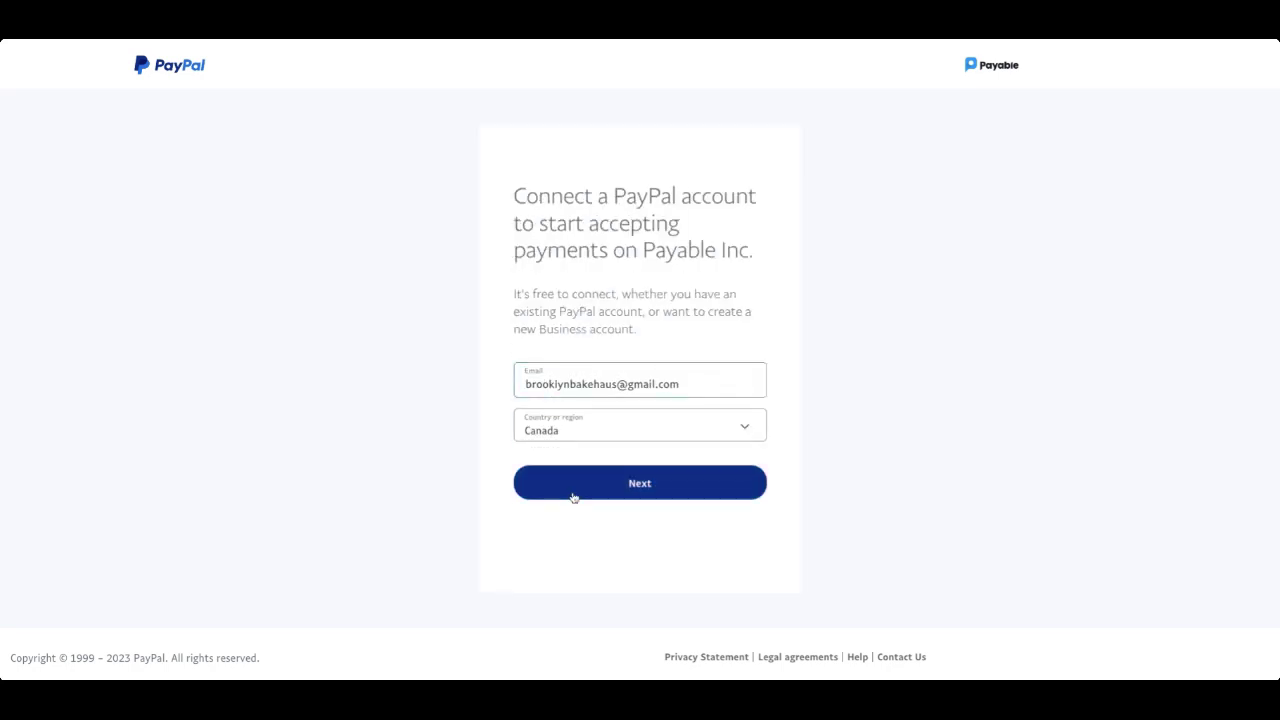
Finish PayPal sign-up as Personal Use and go back to Payable Inc.
click(573, 497)
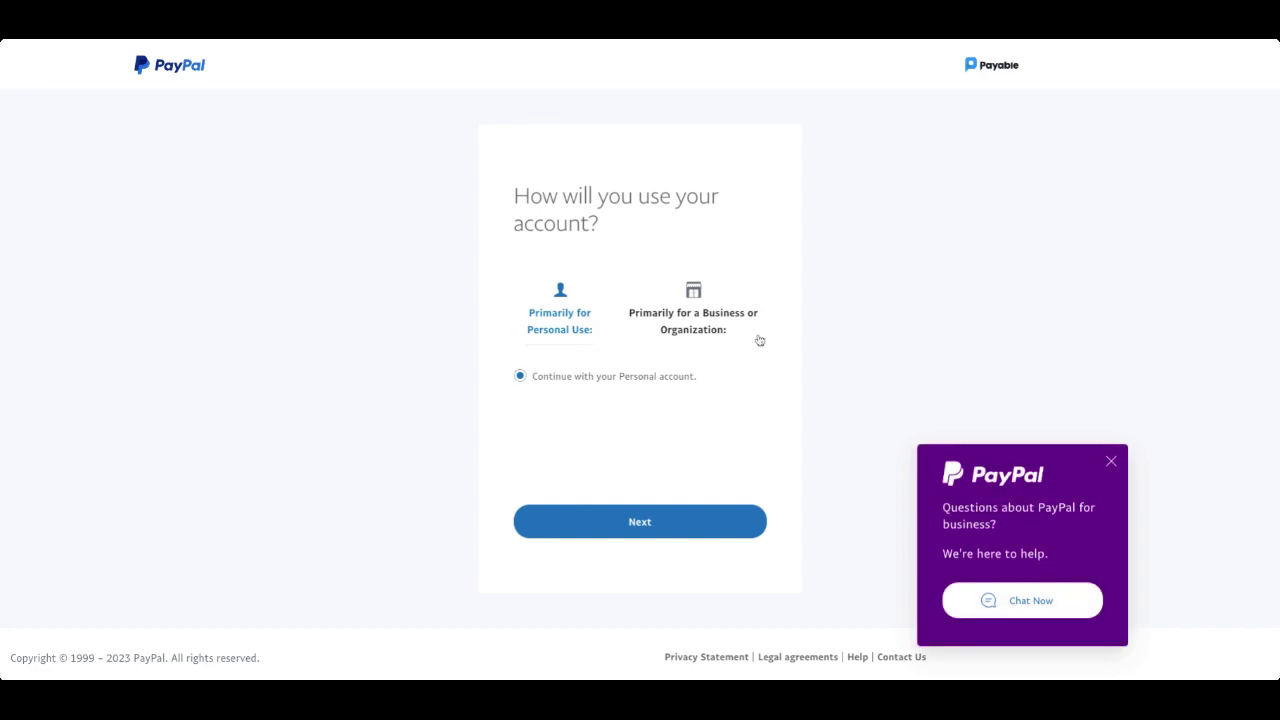
click(1112, 462)
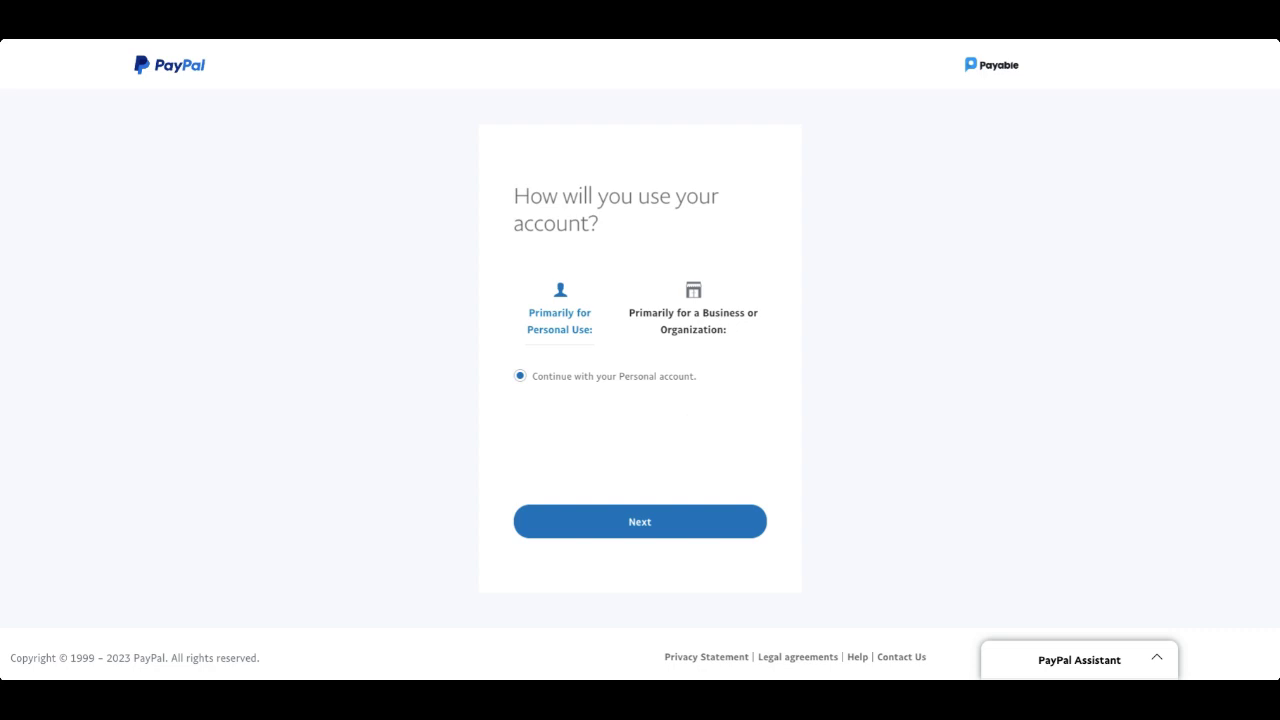
click(644, 521)
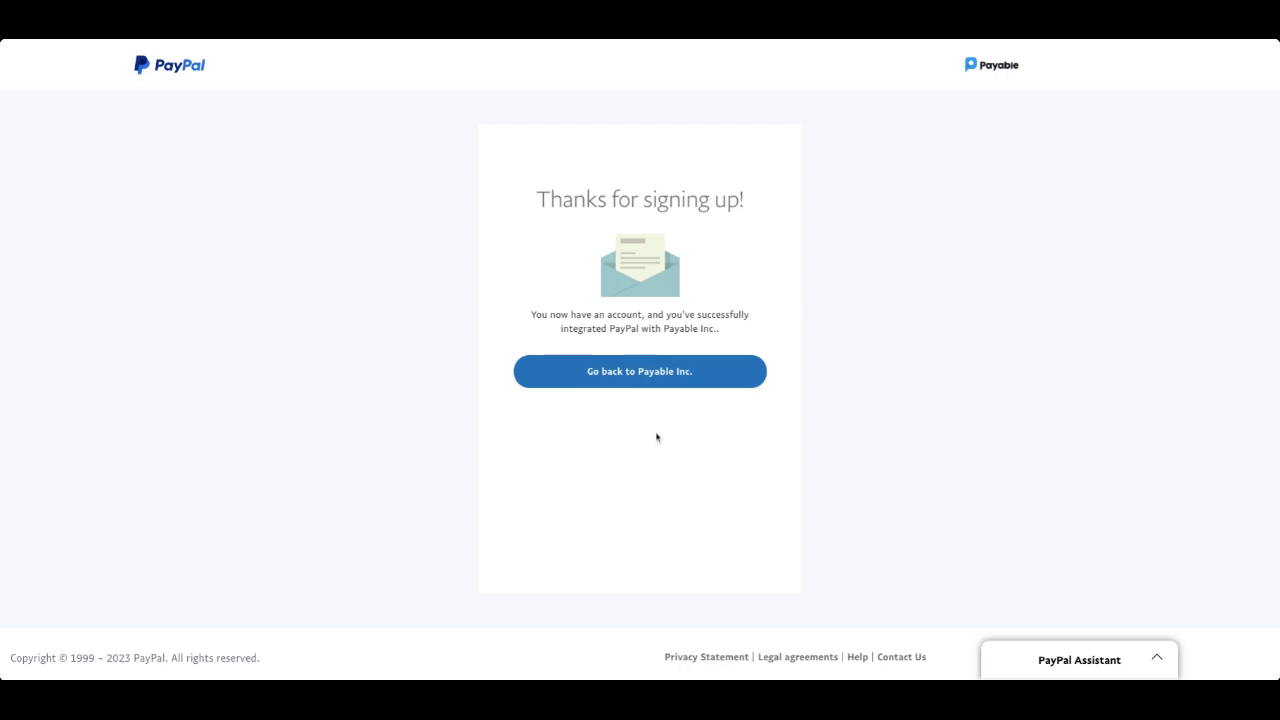
click(660, 370)
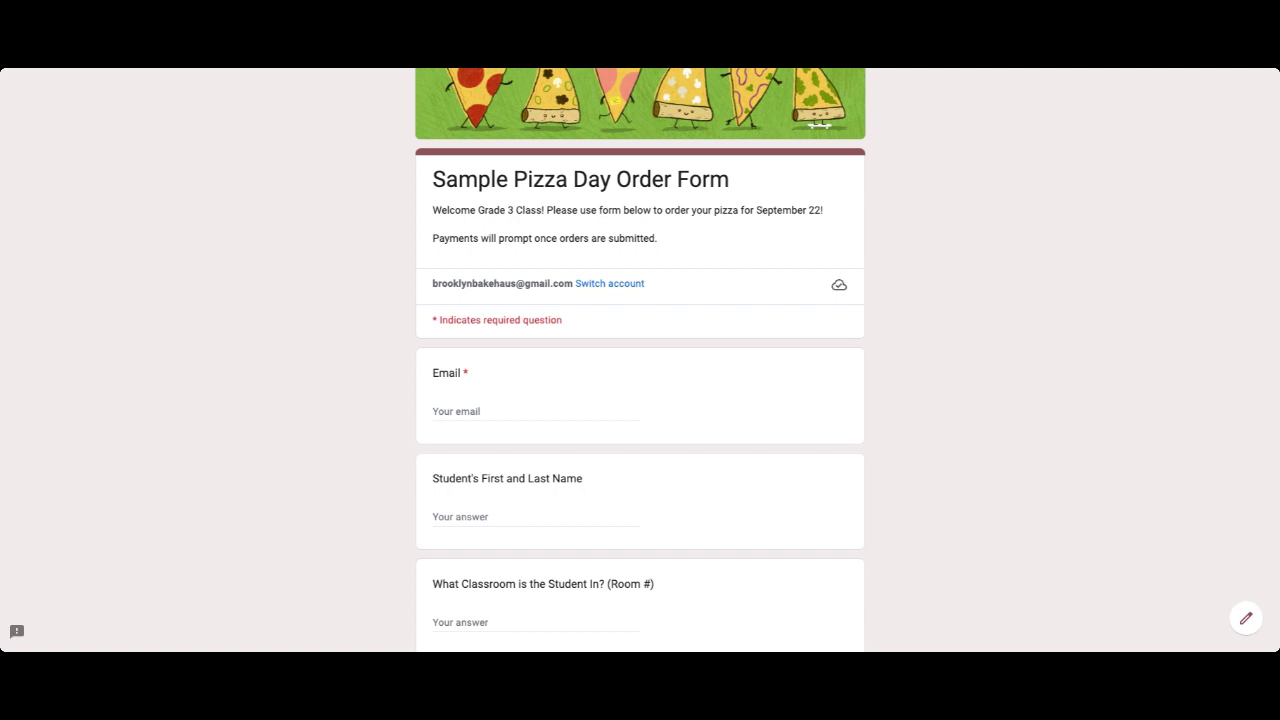
Enter the respondent's e-mail, the student's name and classroom 403 in the test order.
scroll(640, 360, up, 1)
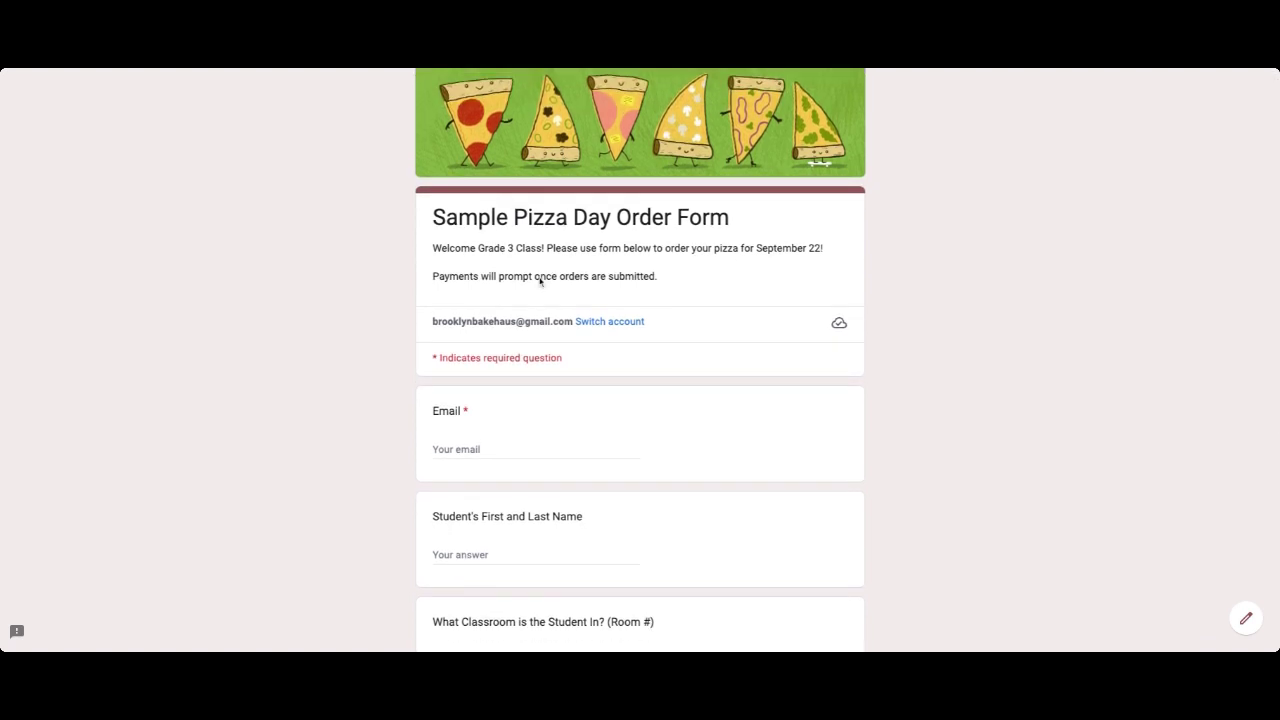
scroll(627, 293, down, 1)
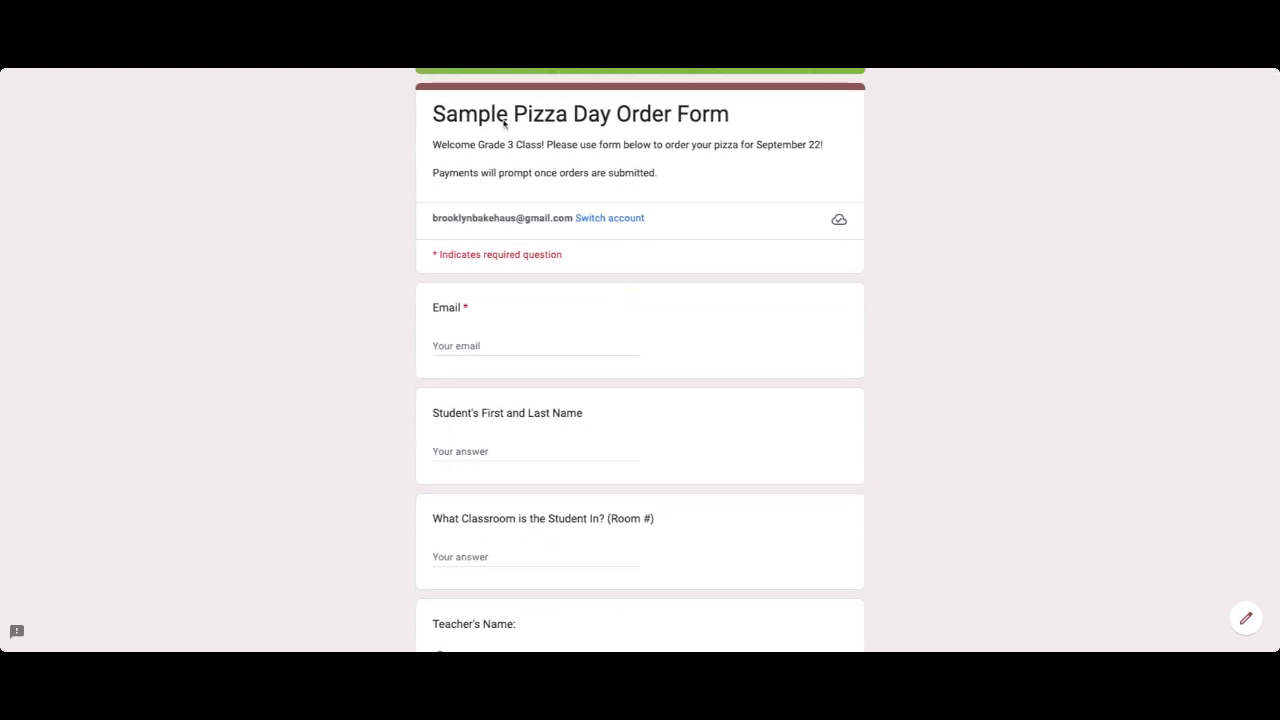
click(470, 341)
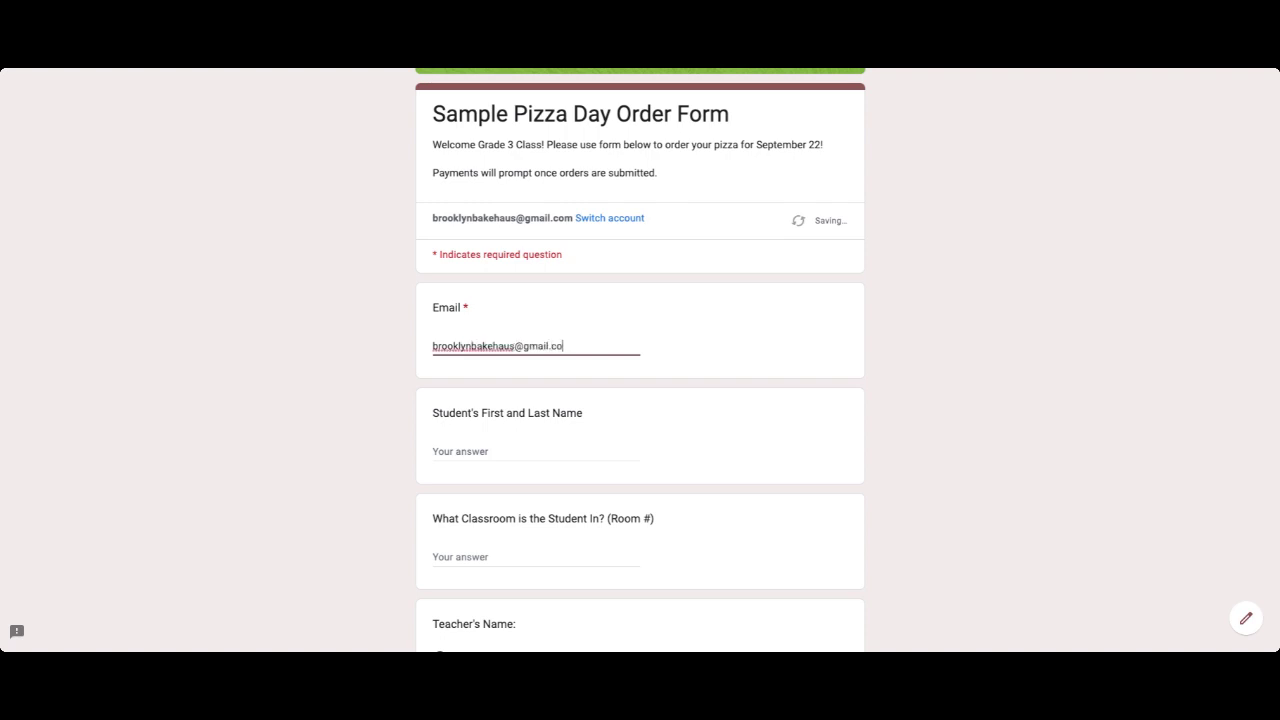
click(480, 451)
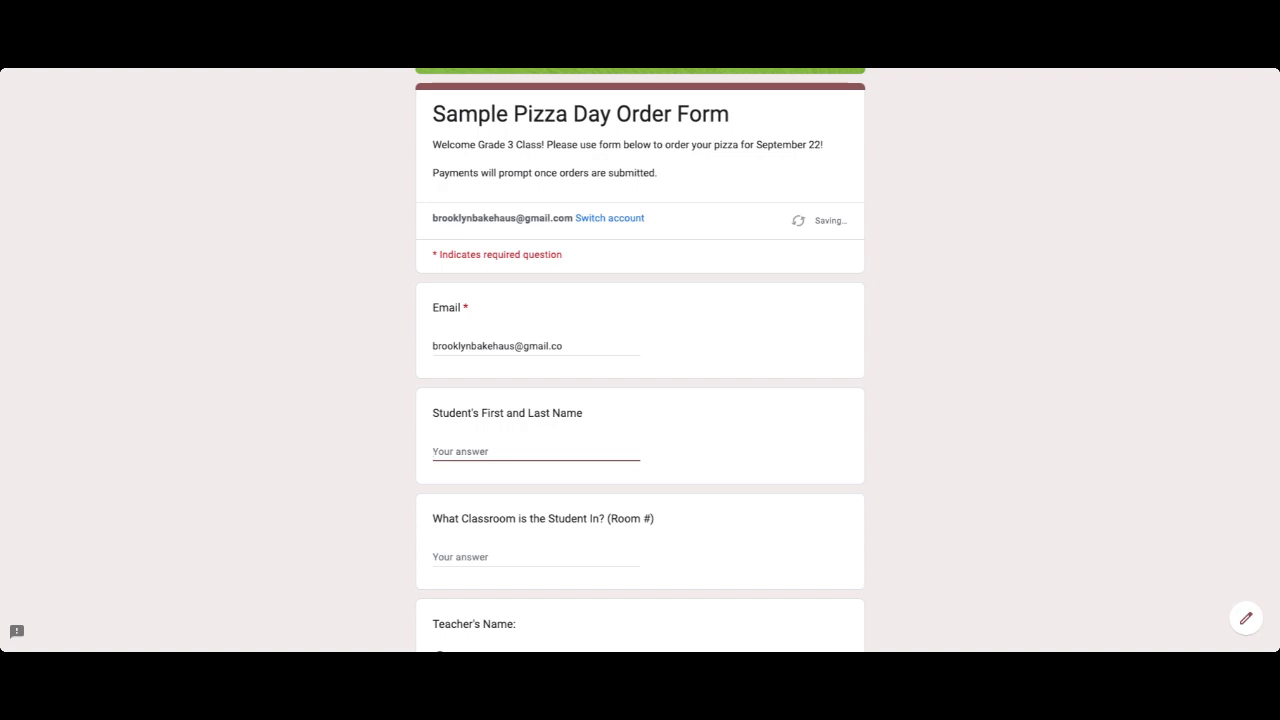
text(Ciny)
text(y Lou)
key(Tab)
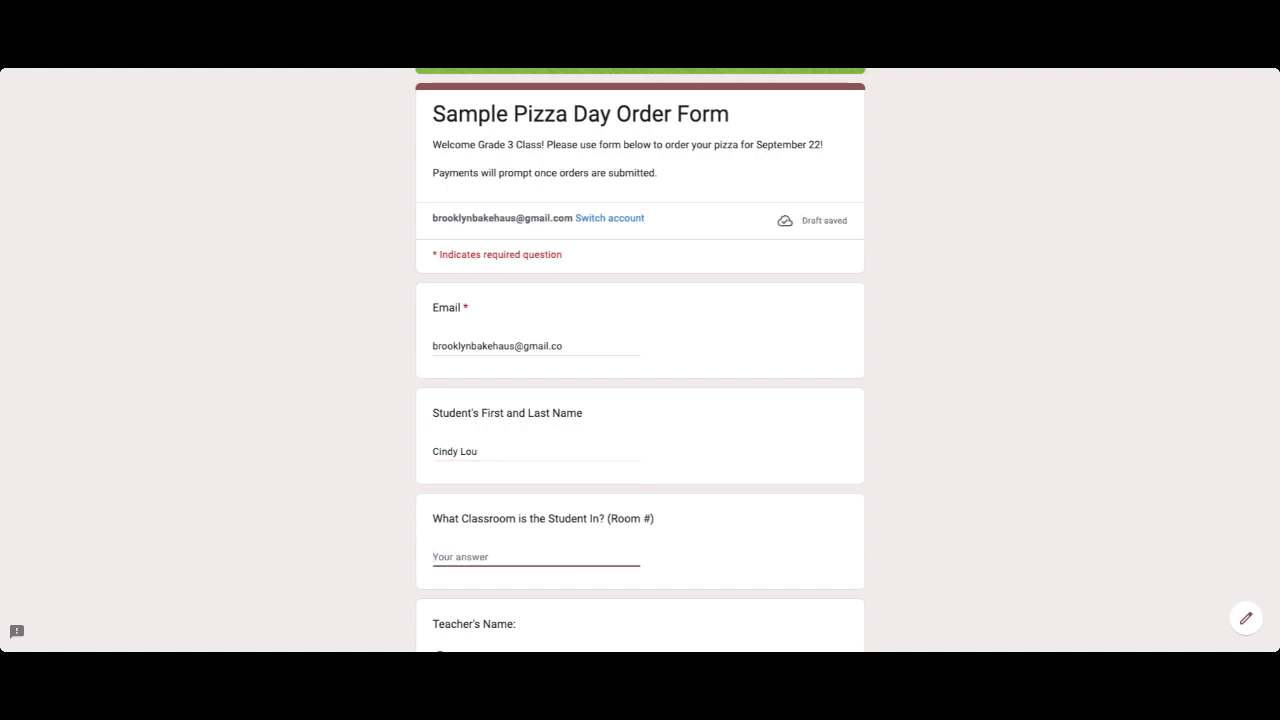
text(403)
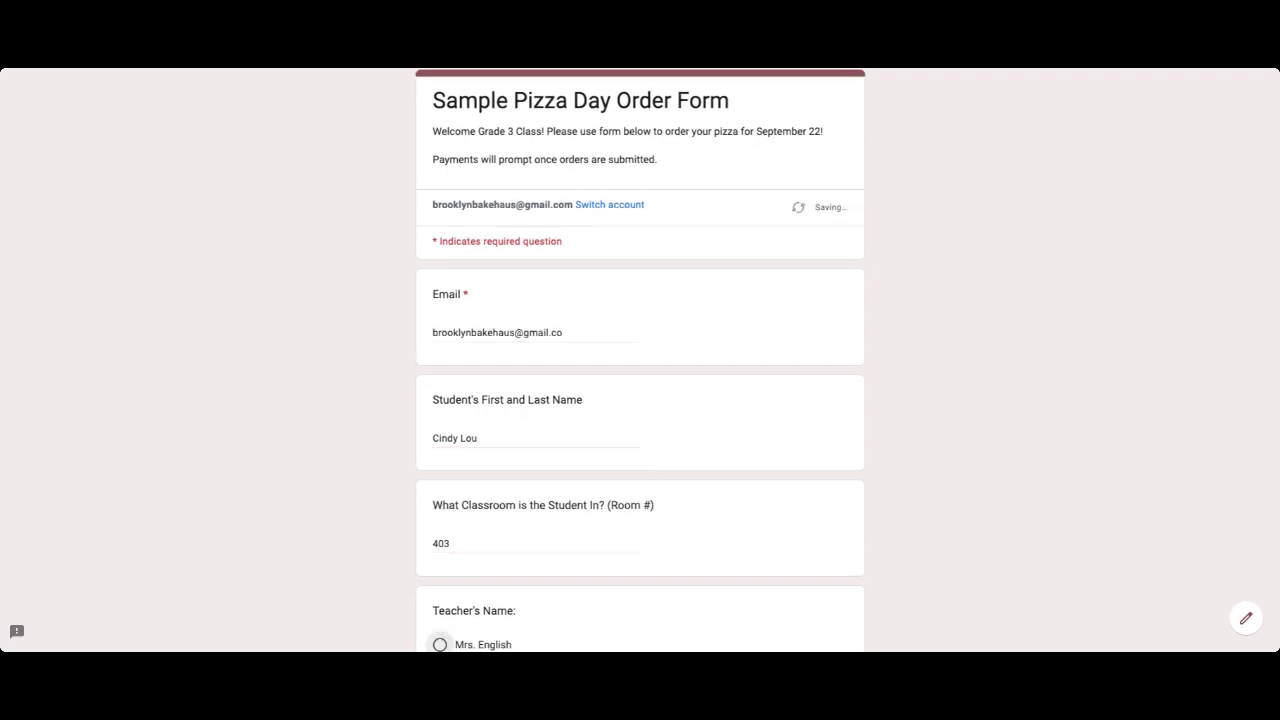
Choose the student's teacher, continue to the Agreement page and tick the acknowledgement checkbox.
scroll(529, 434, down, 2)
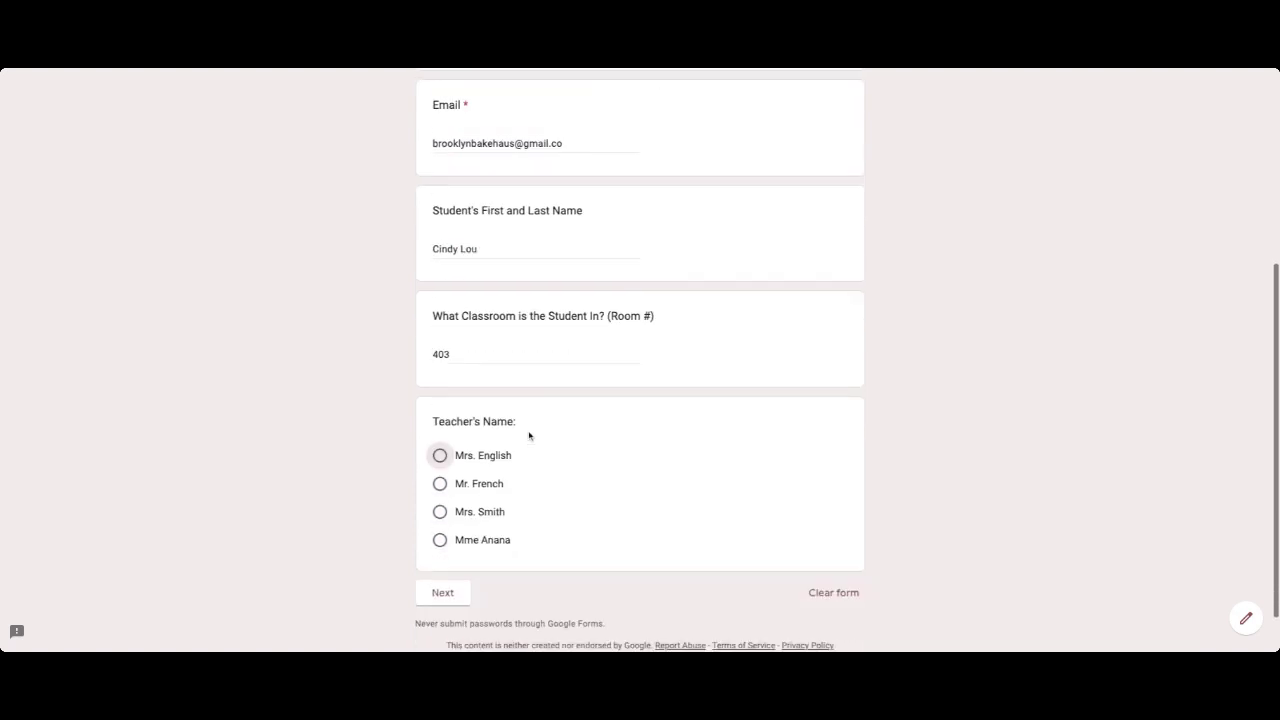
click(440, 512)
scroll(442, 520, down, 1)
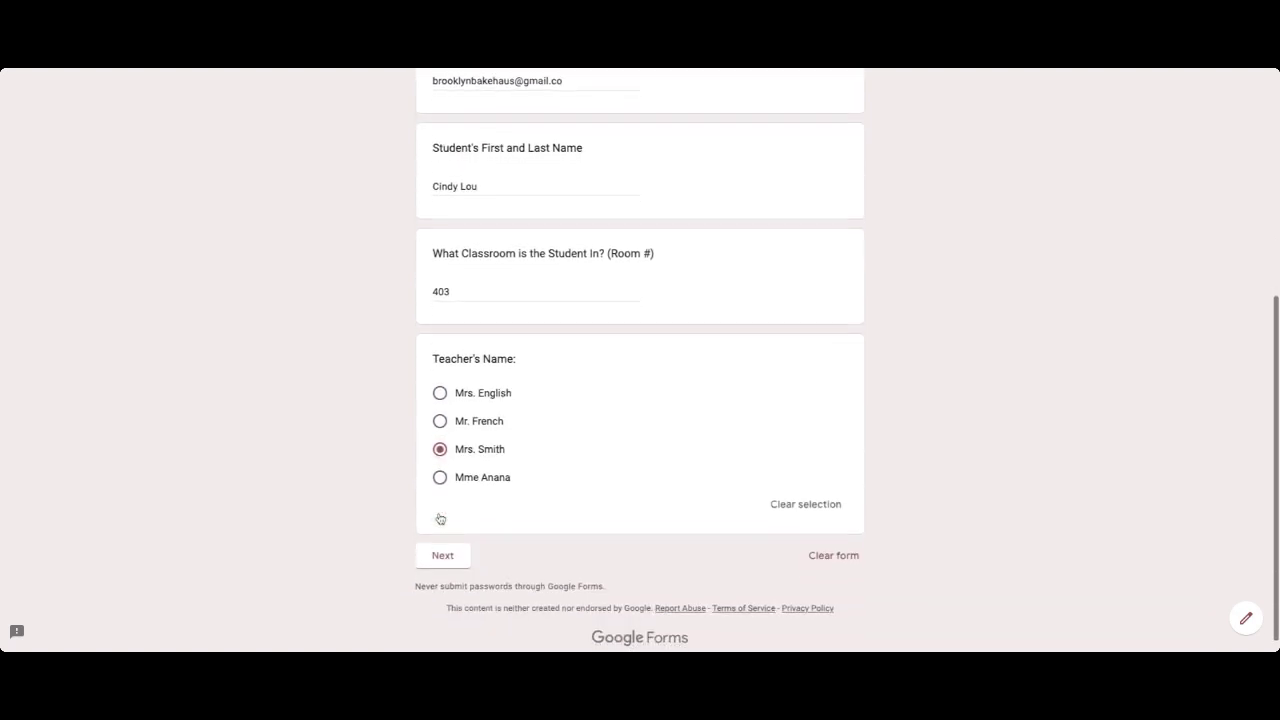
click(456, 560)
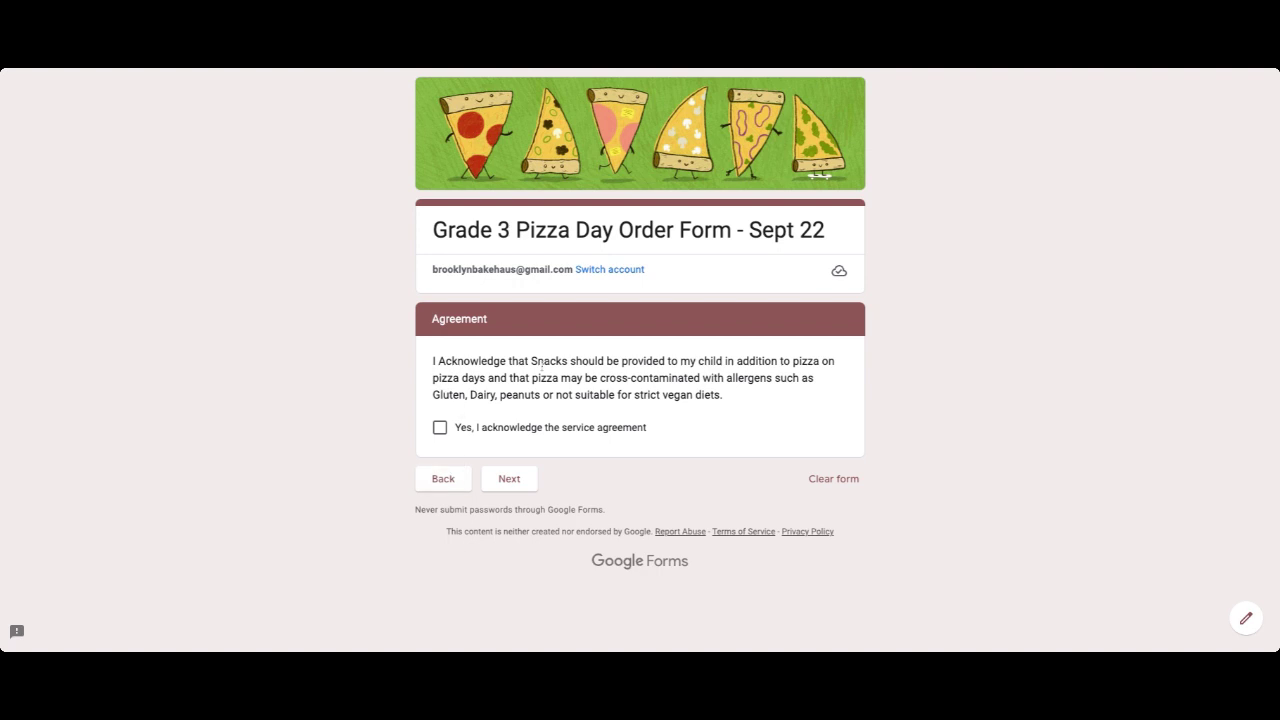
click(441, 429)
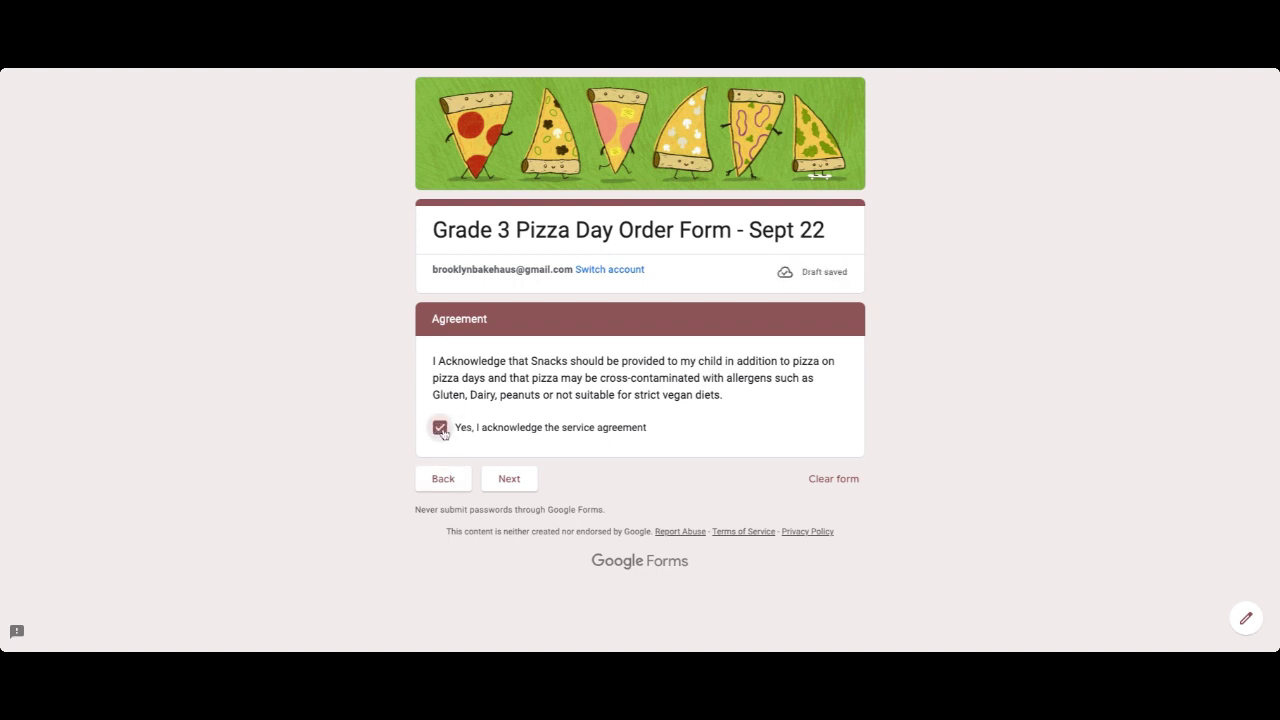
Order 2 Vegetarian, 1 Pepperoni and 1 Cheese Pizza slice, then submit the test order.
click(509, 479)
scroll(512, 482, down, 2)
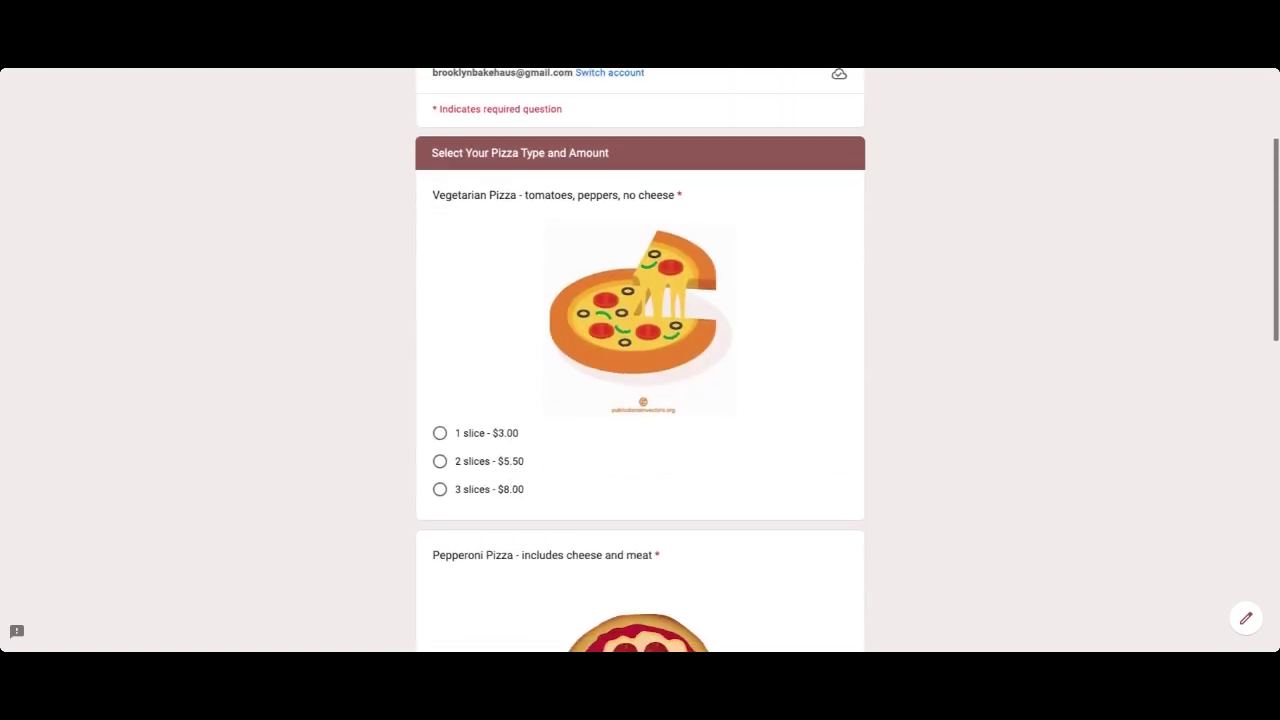
scroll(640, 360, down, 1)
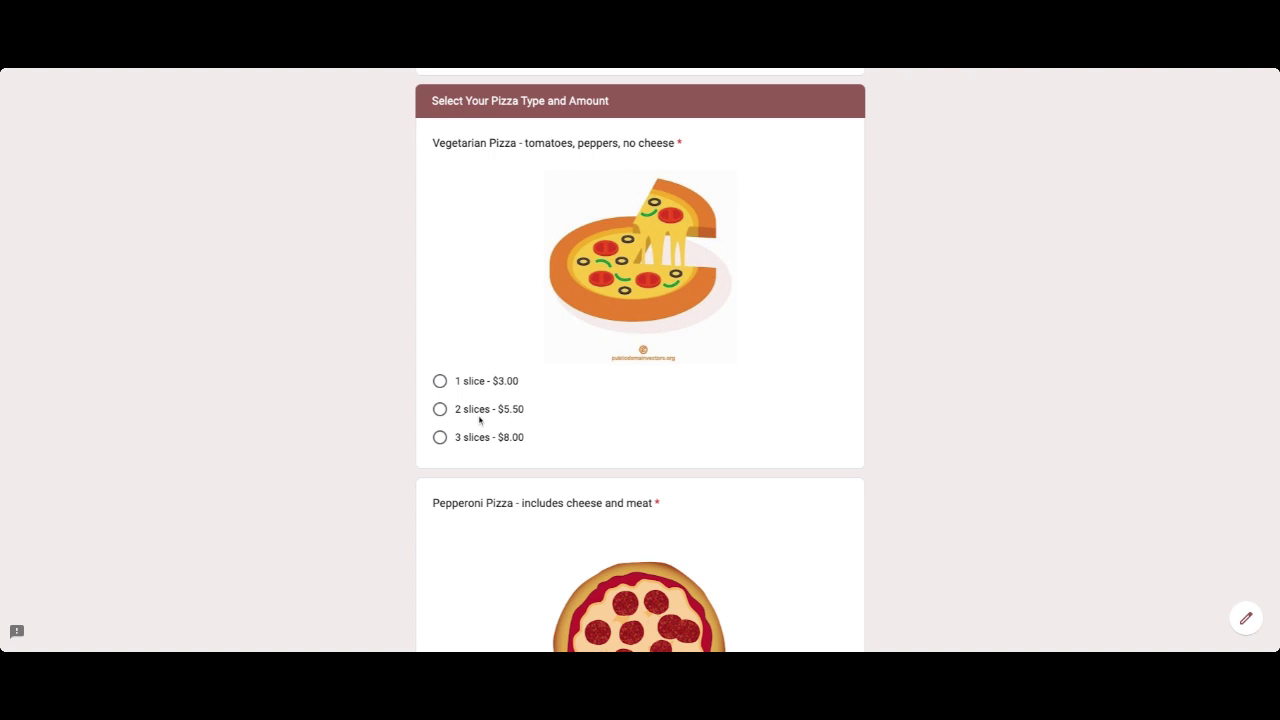
click(441, 411)
scroll(443, 418, down, 3)
click(441, 425)
scroll(441, 427, down, 5)
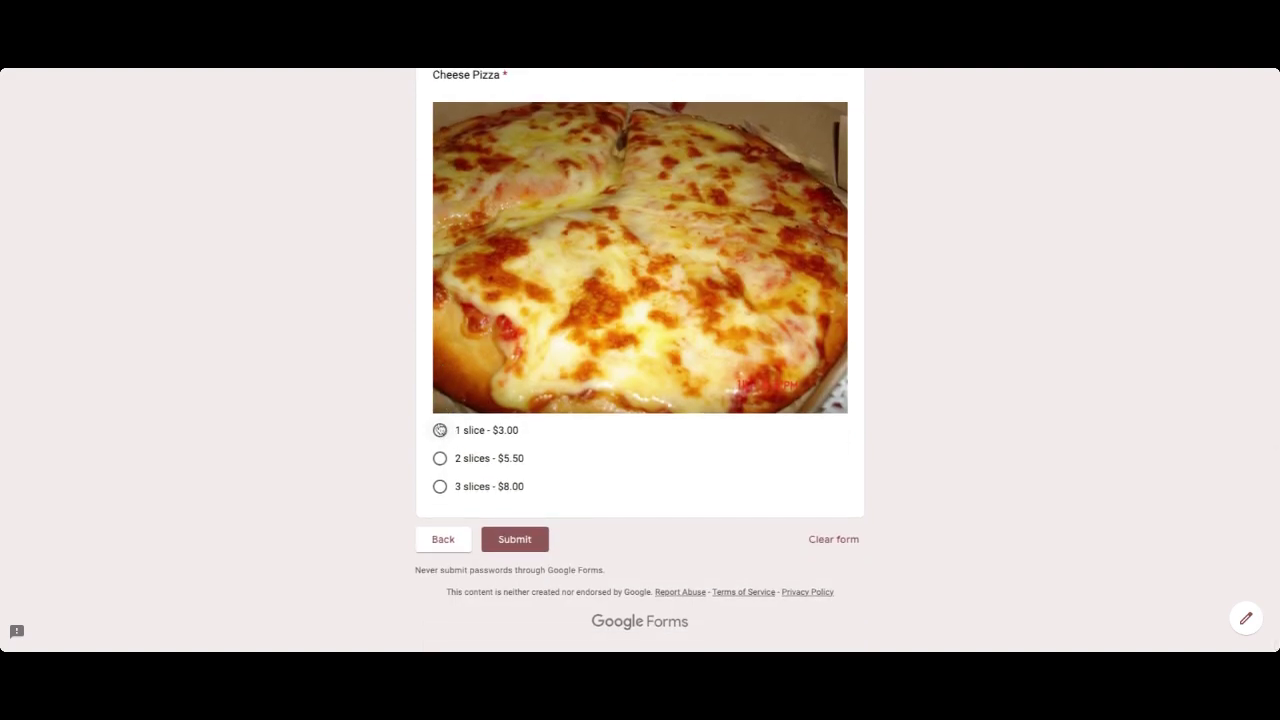
click(440, 430)
click(514, 541)
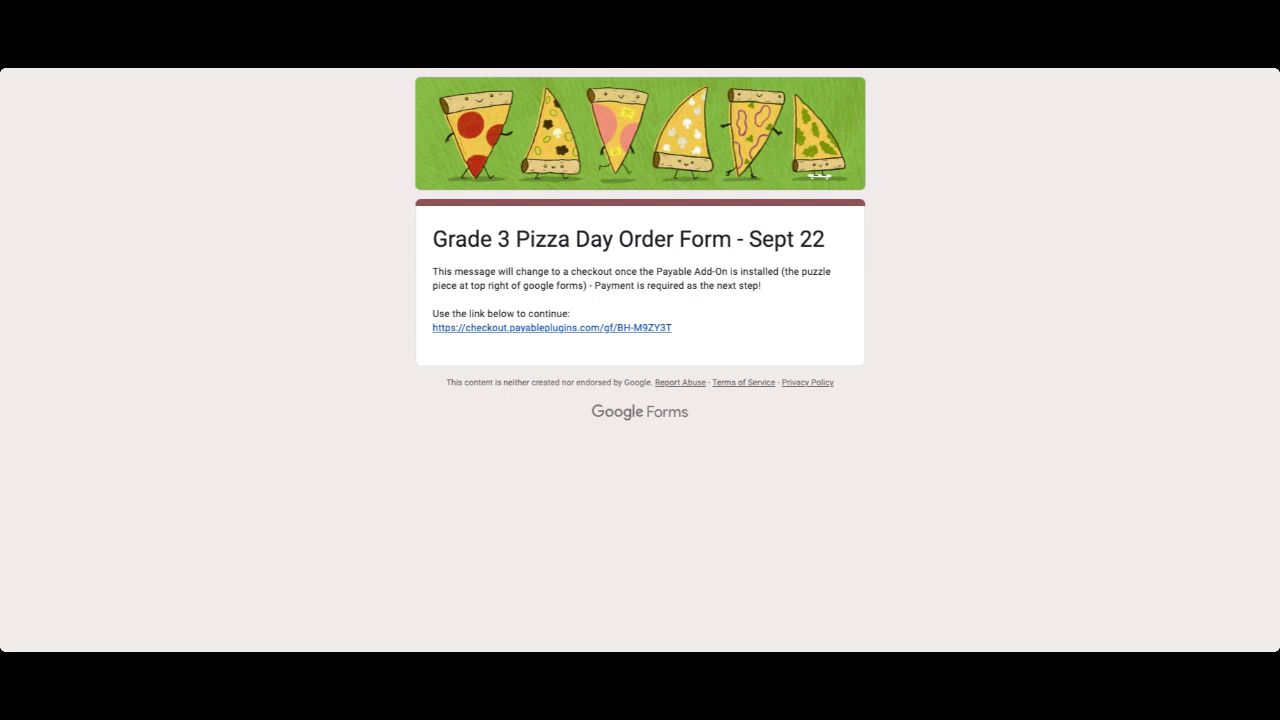
Follow the checkout.payableplugins.com link to the $11.50 test-mode order page.
click(546, 329)
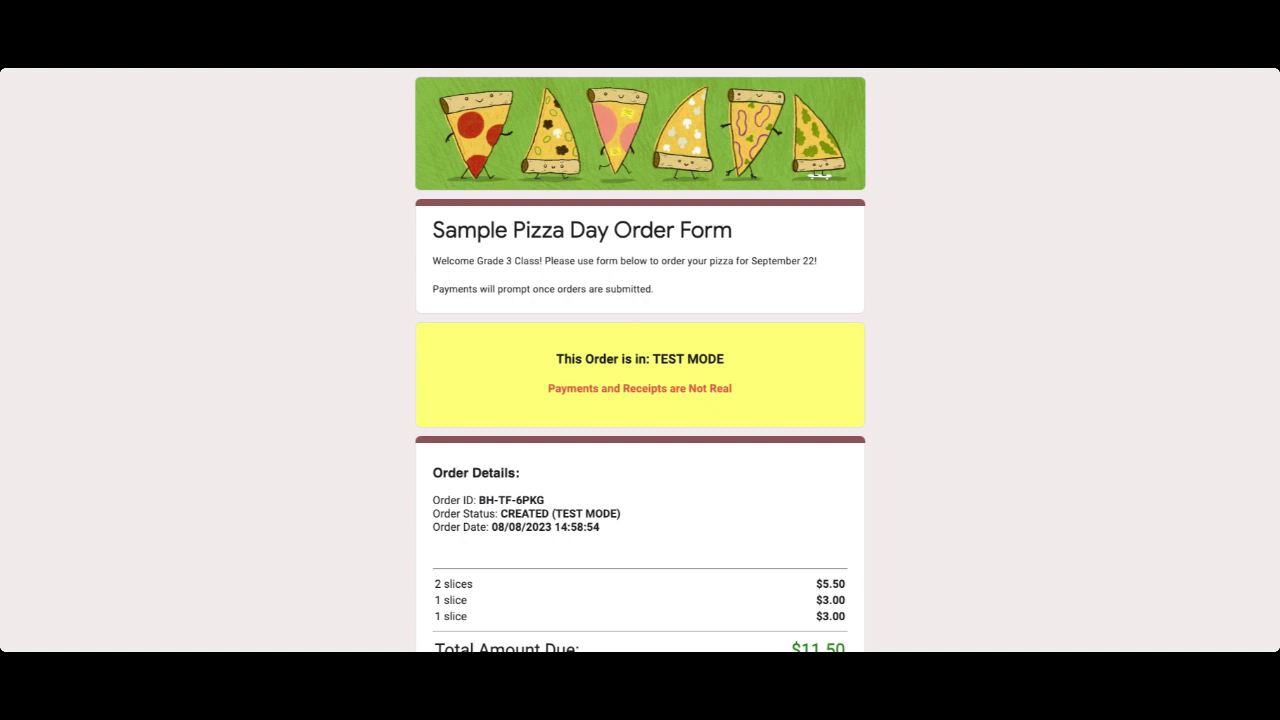
Enter the buyer's full name and e-mail under Contact Details and save them.
scroll(506, 423, down, 2)
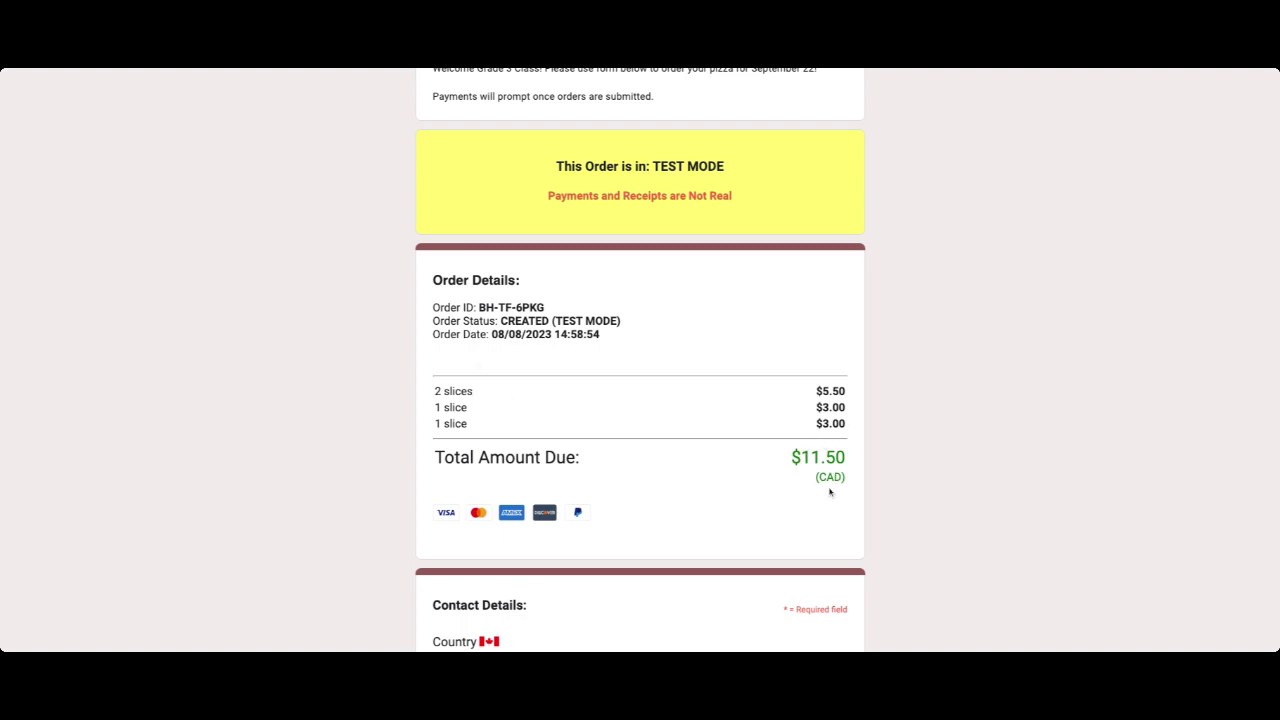
scroll(783, 460, down, 5)
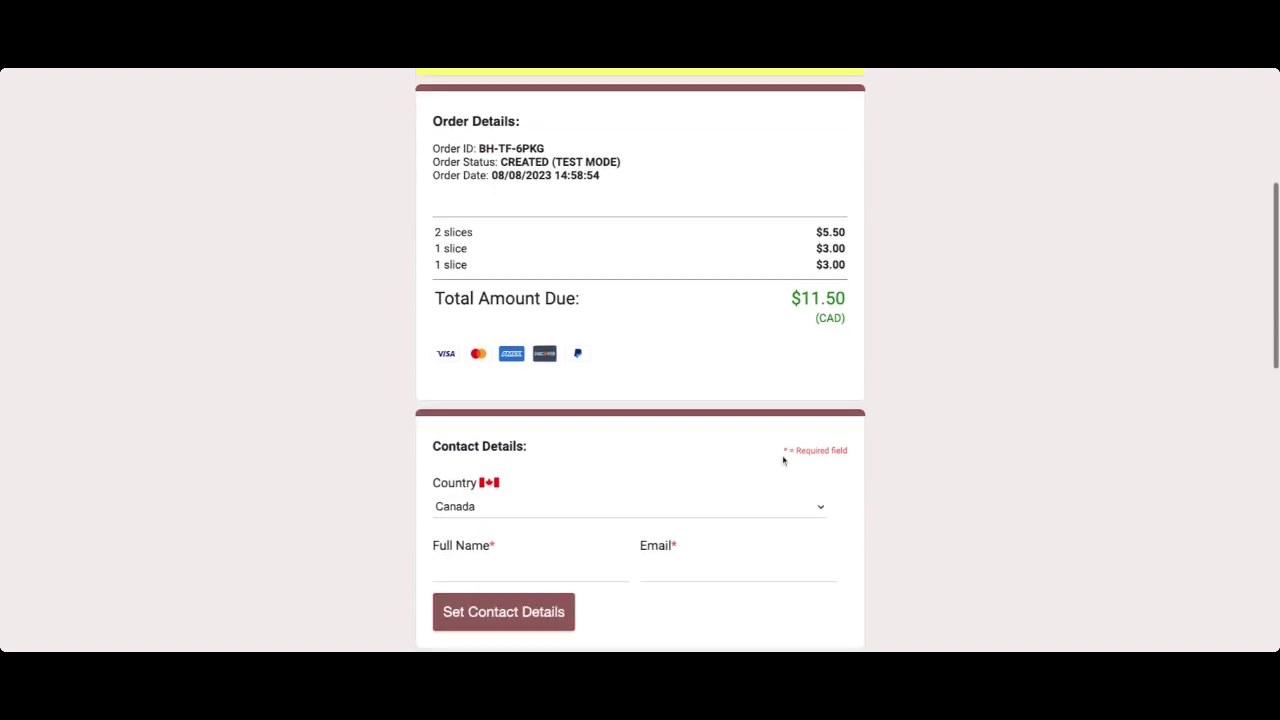
scroll(714, 302, down, 2)
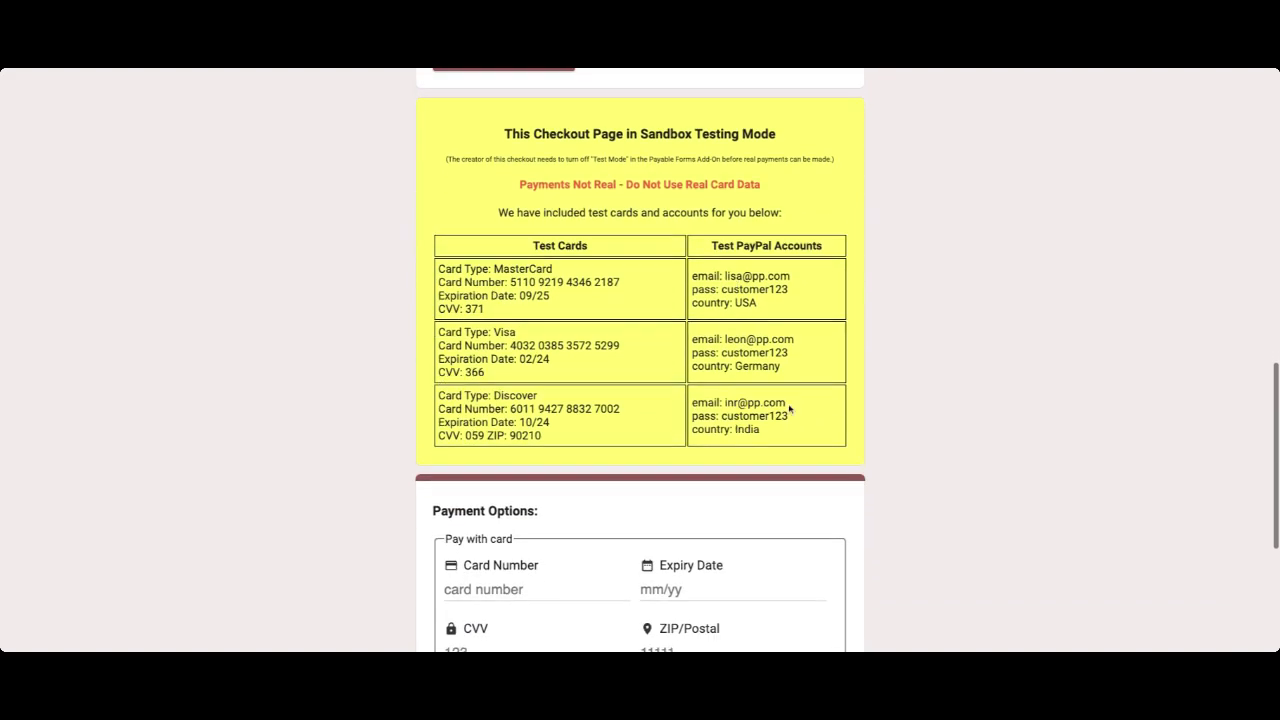
scroll(714, 301, down, 3)
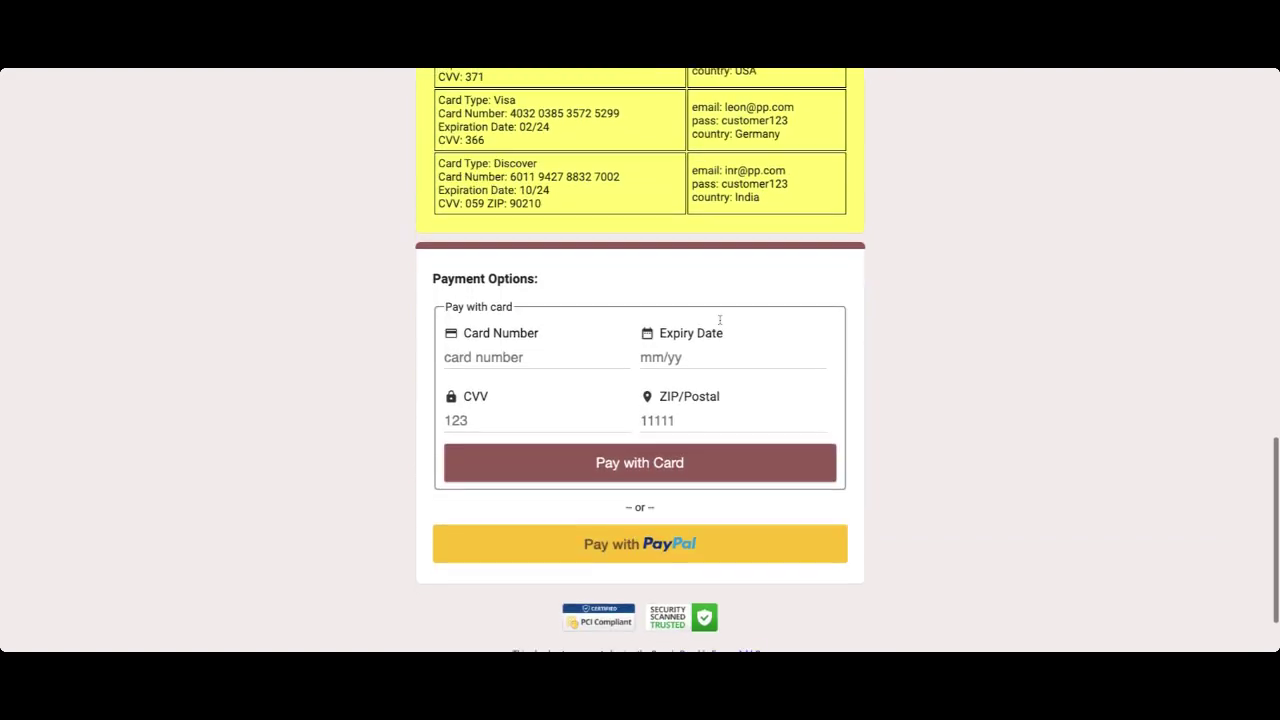
scroll(690, 290, up, 2)
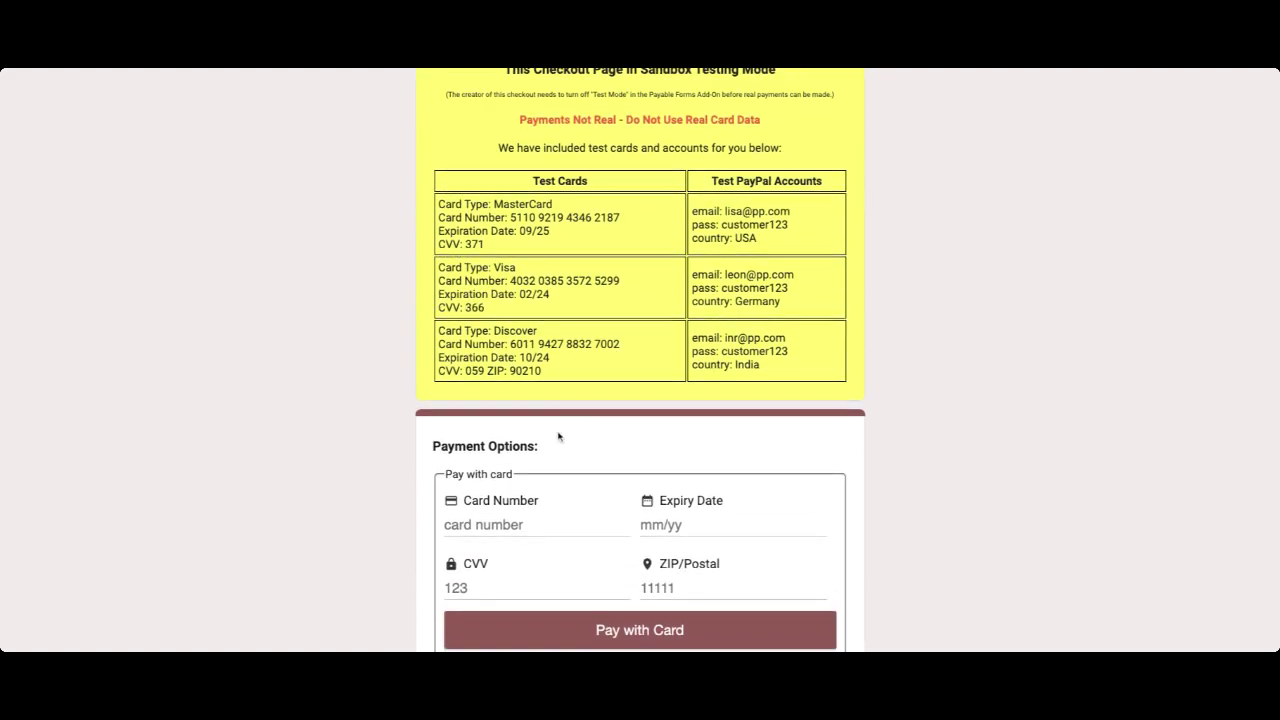
scroll(559, 436, up, 4)
scroll(559, 436, up, 2)
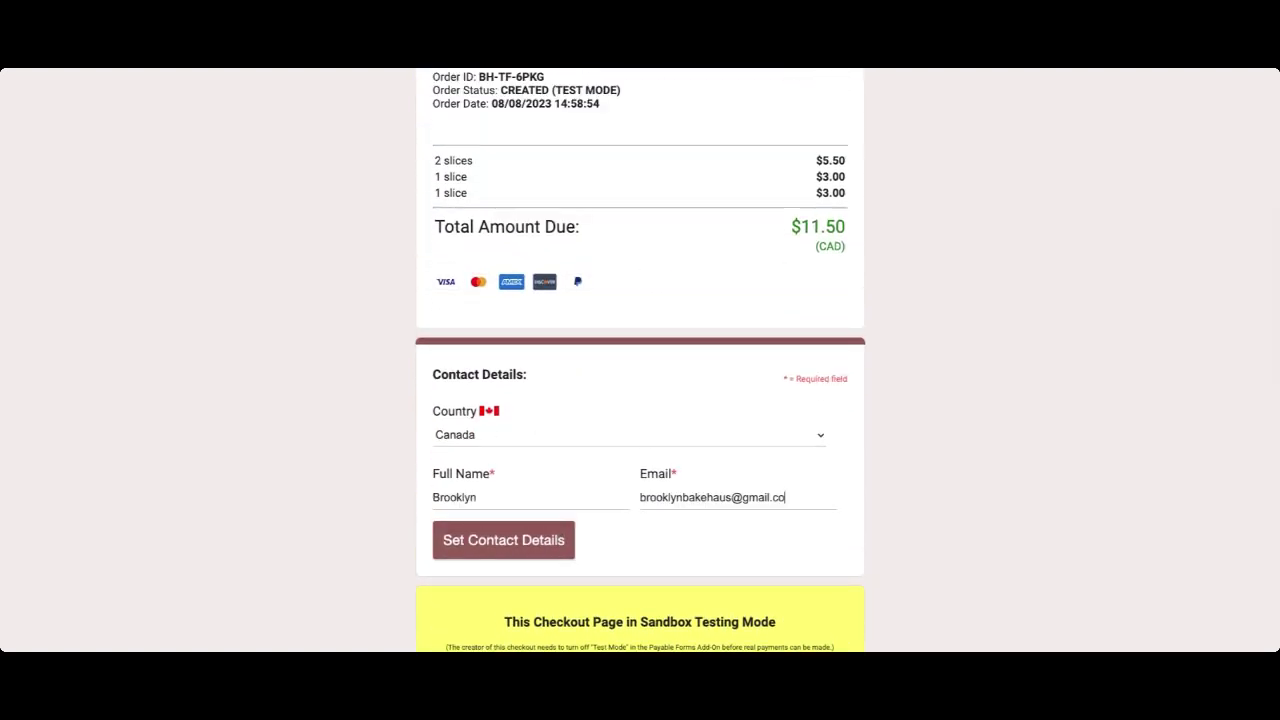
text(mail.com)
click(520, 540)
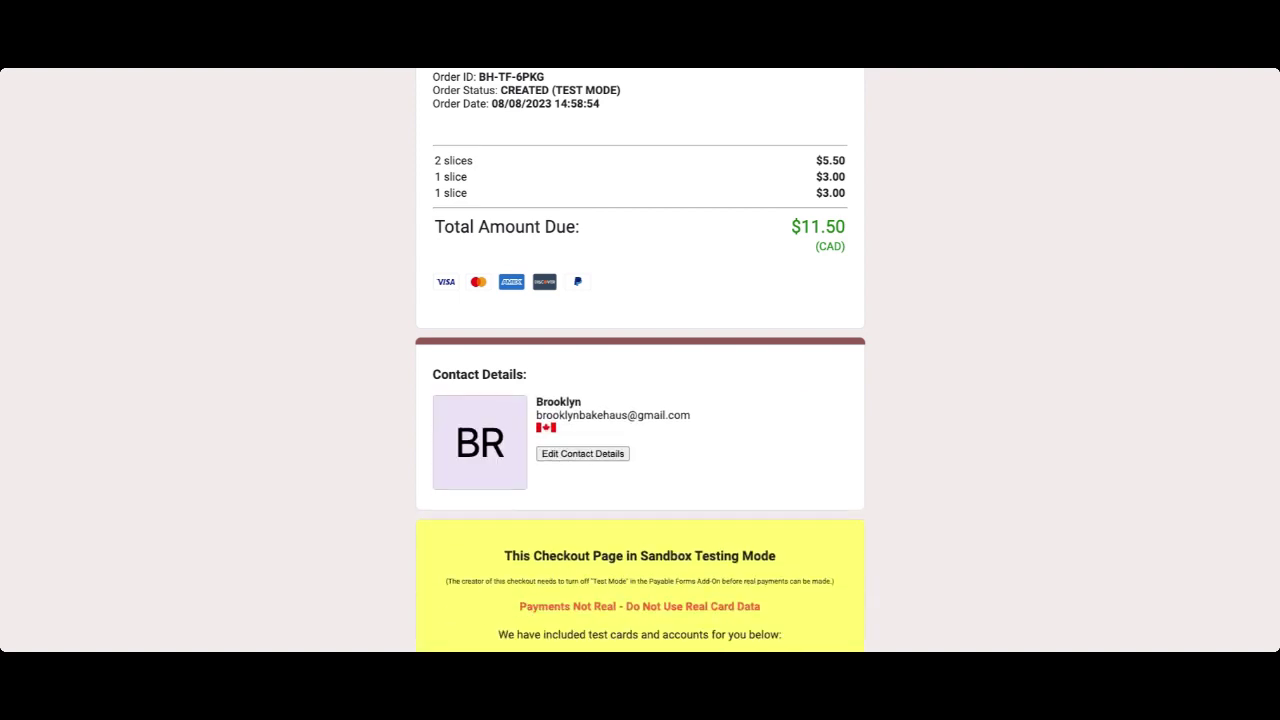
Scroll down to the test cards and the empty card payment fields.
scroll(564, 300, down, 4)
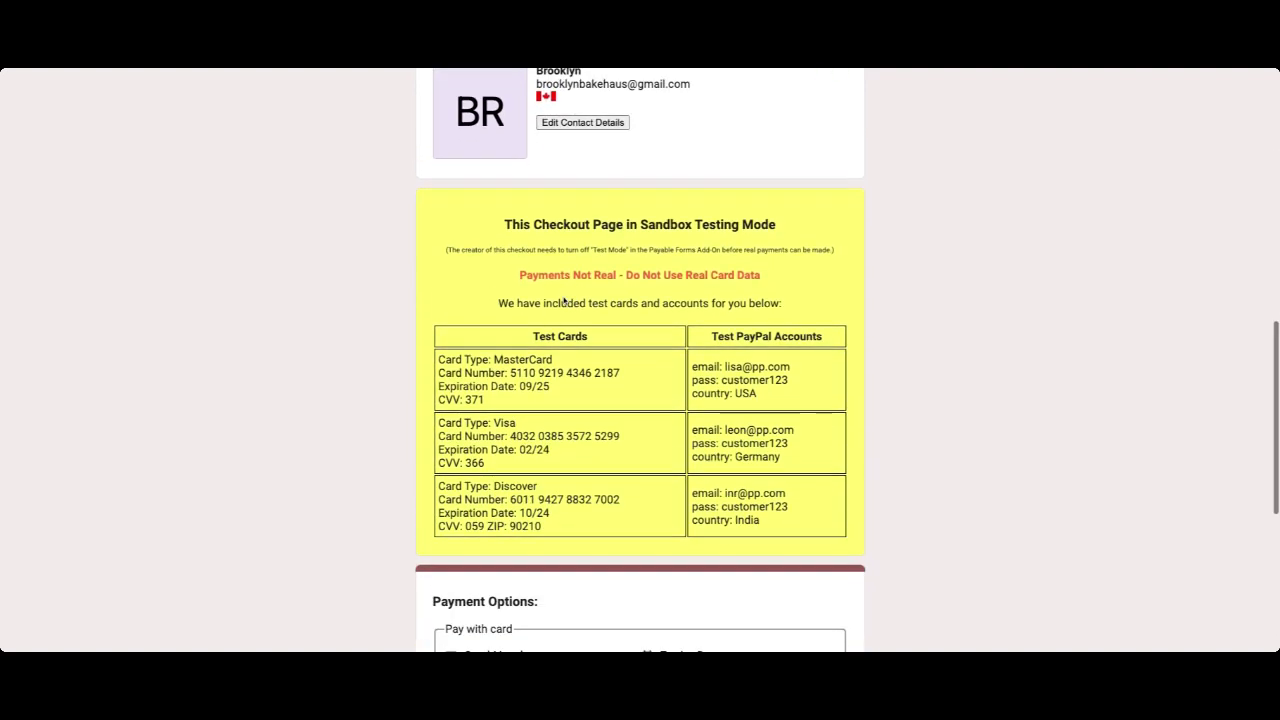
scroll(564, 300, down, 1)
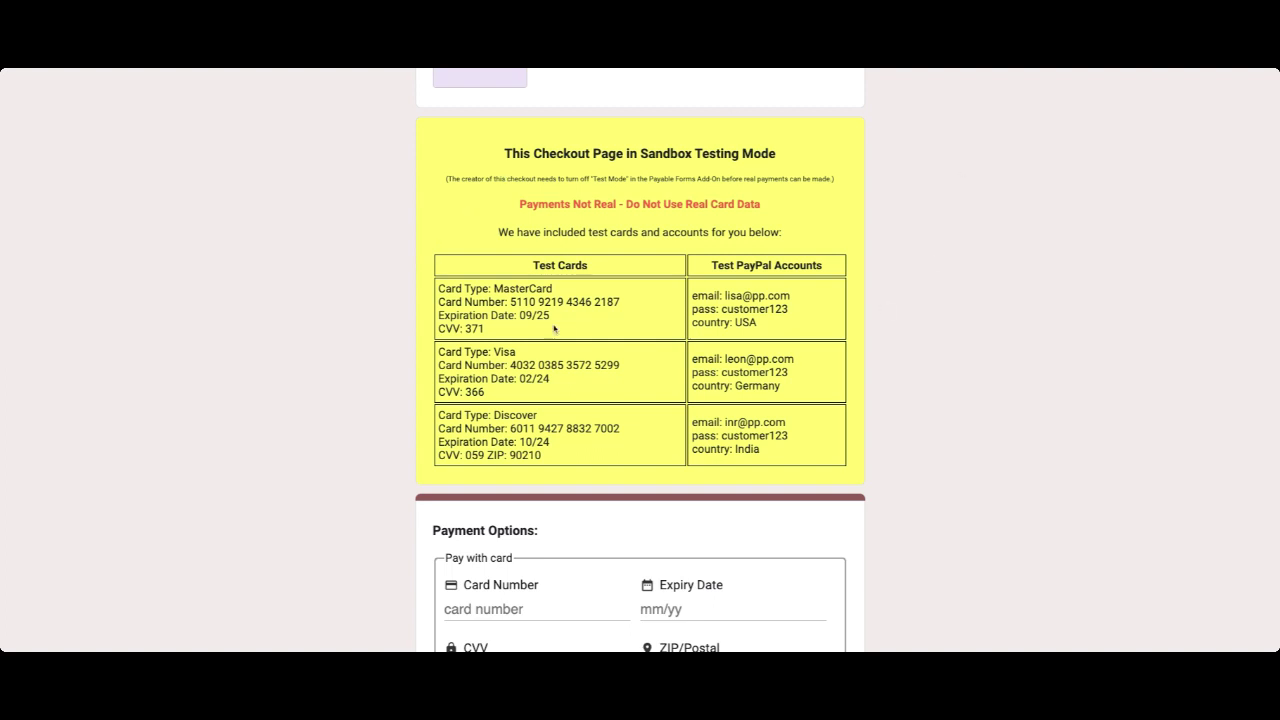
scroll(554, 329, down, 1)
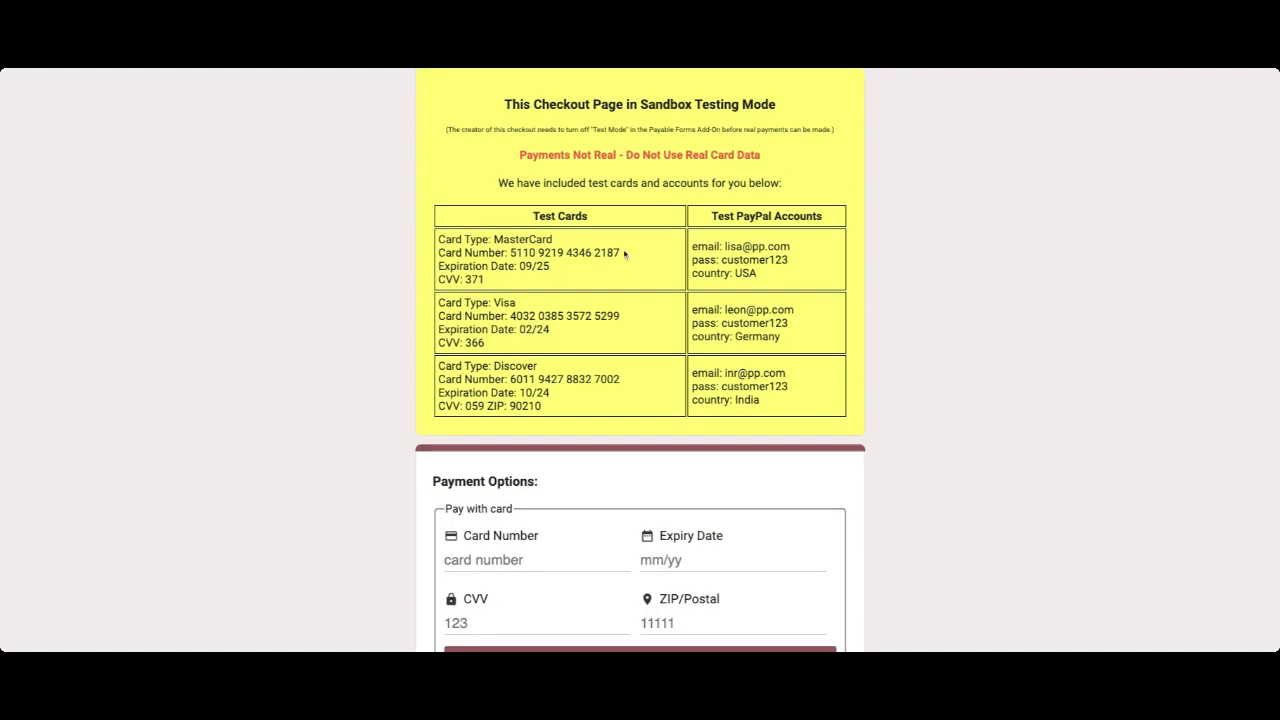
Pay with the copied test Mastercard number plus its expiry, CVV and ZIP.
drag(621, 253, 517, 253)
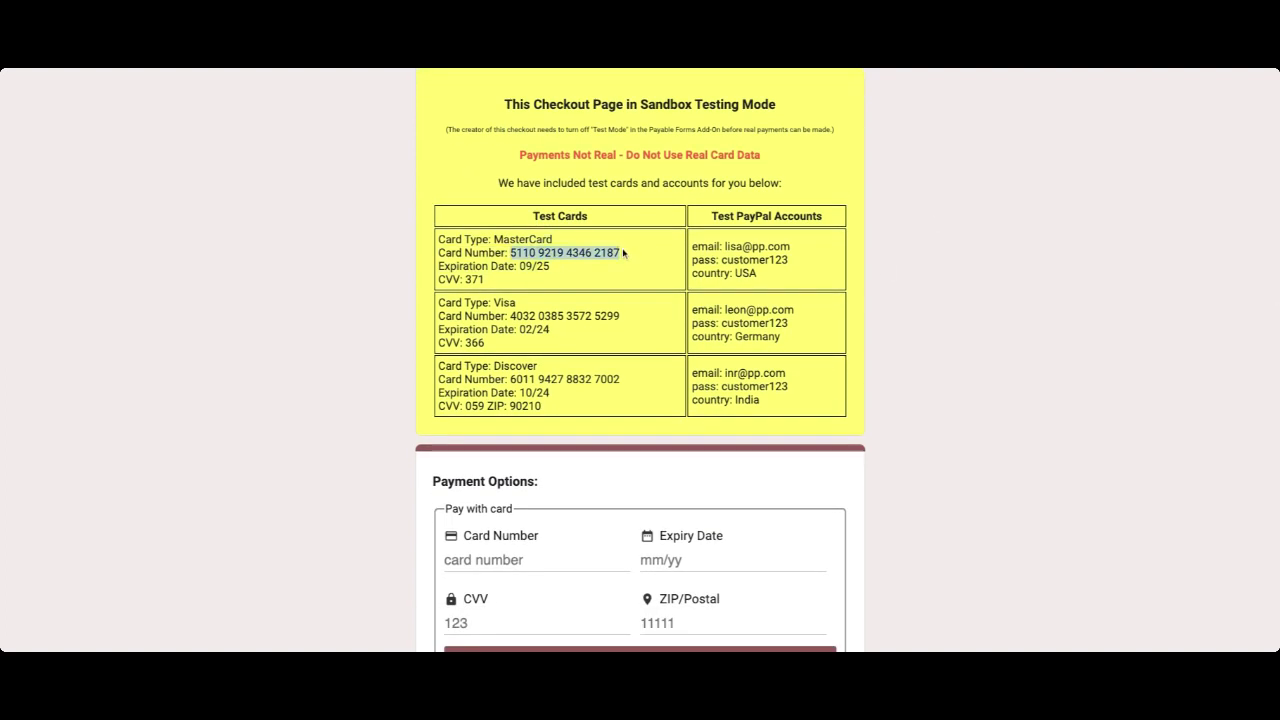
click(481, 557)
key(ctrl+v)
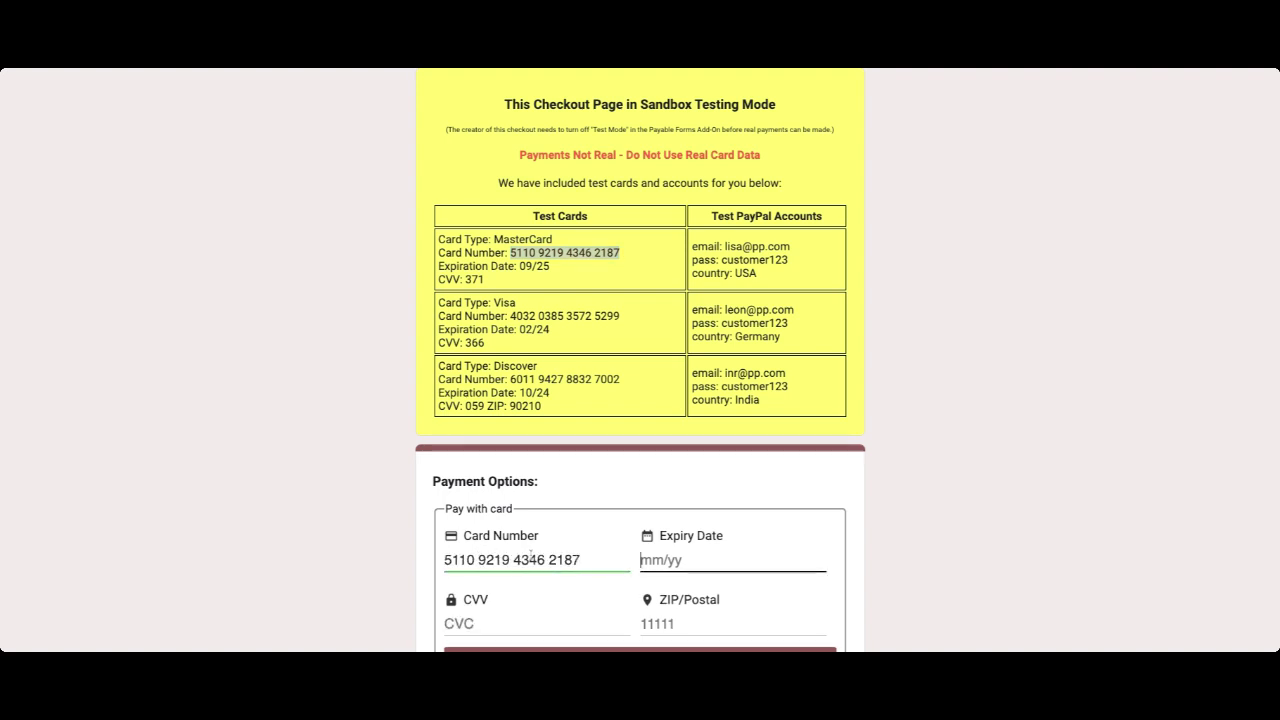
text(0925)
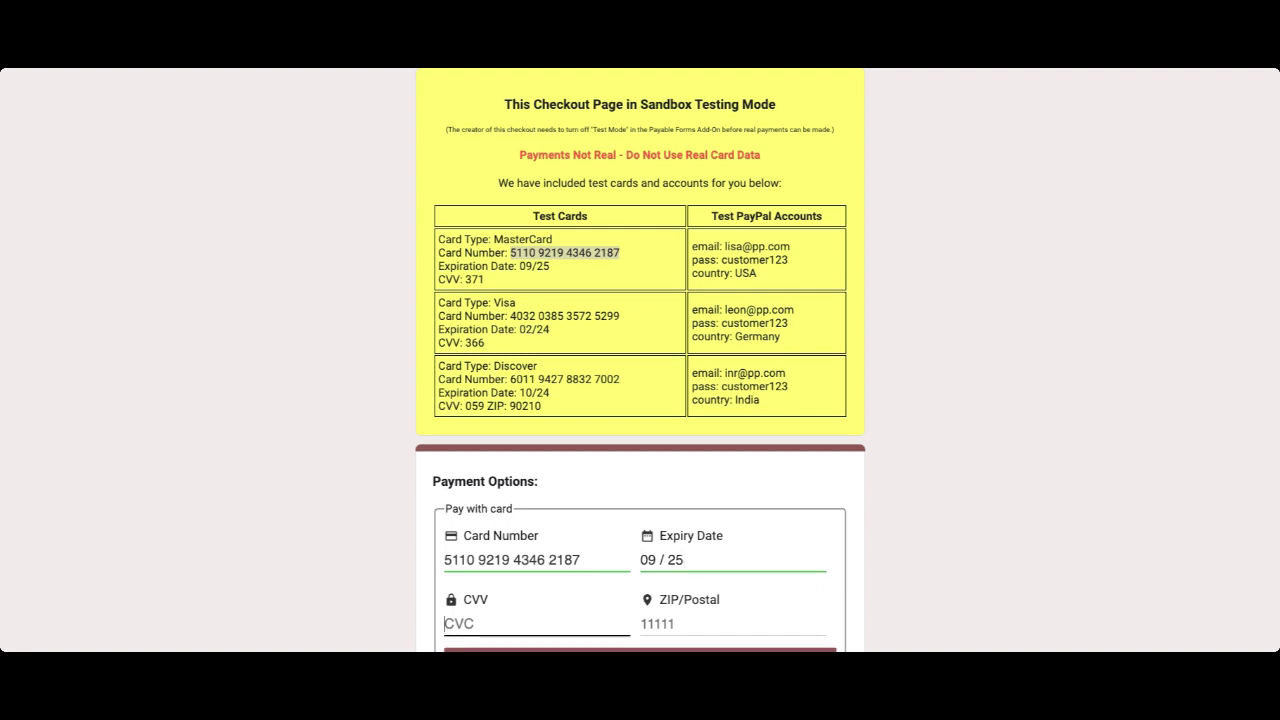
text(371)
text(902)
text(10)
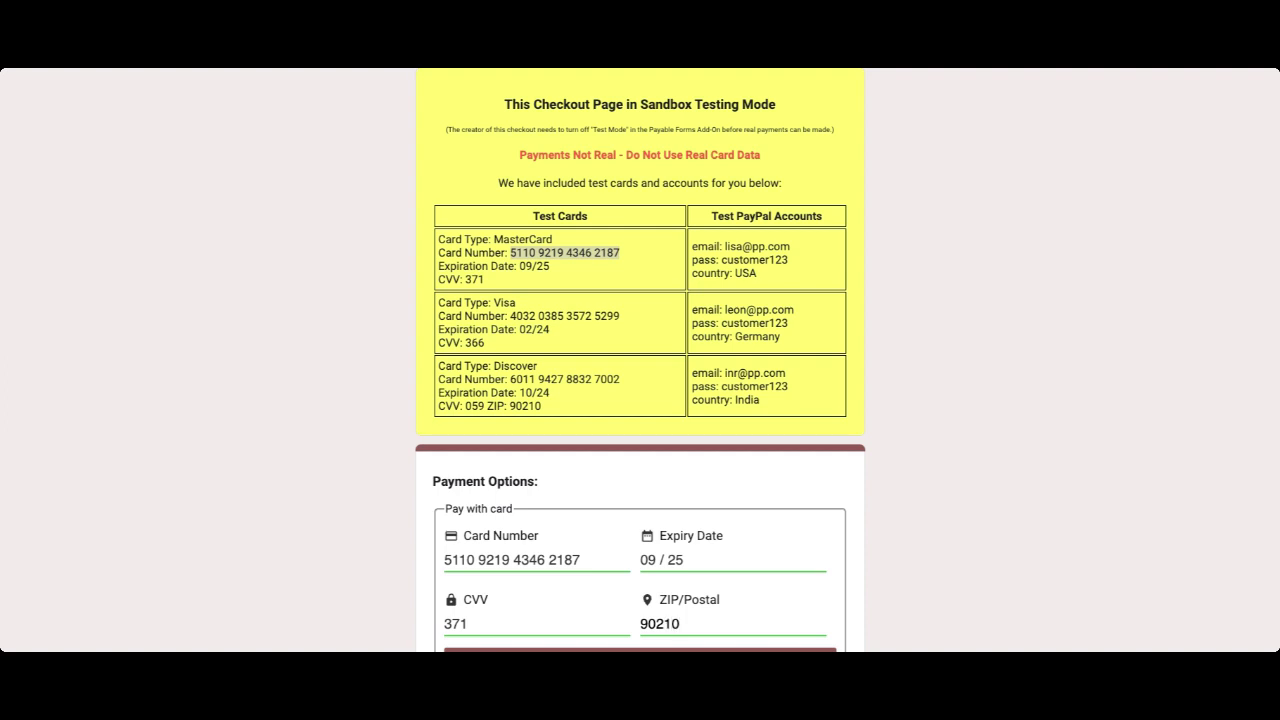
scroll(719, 452, down, 3)
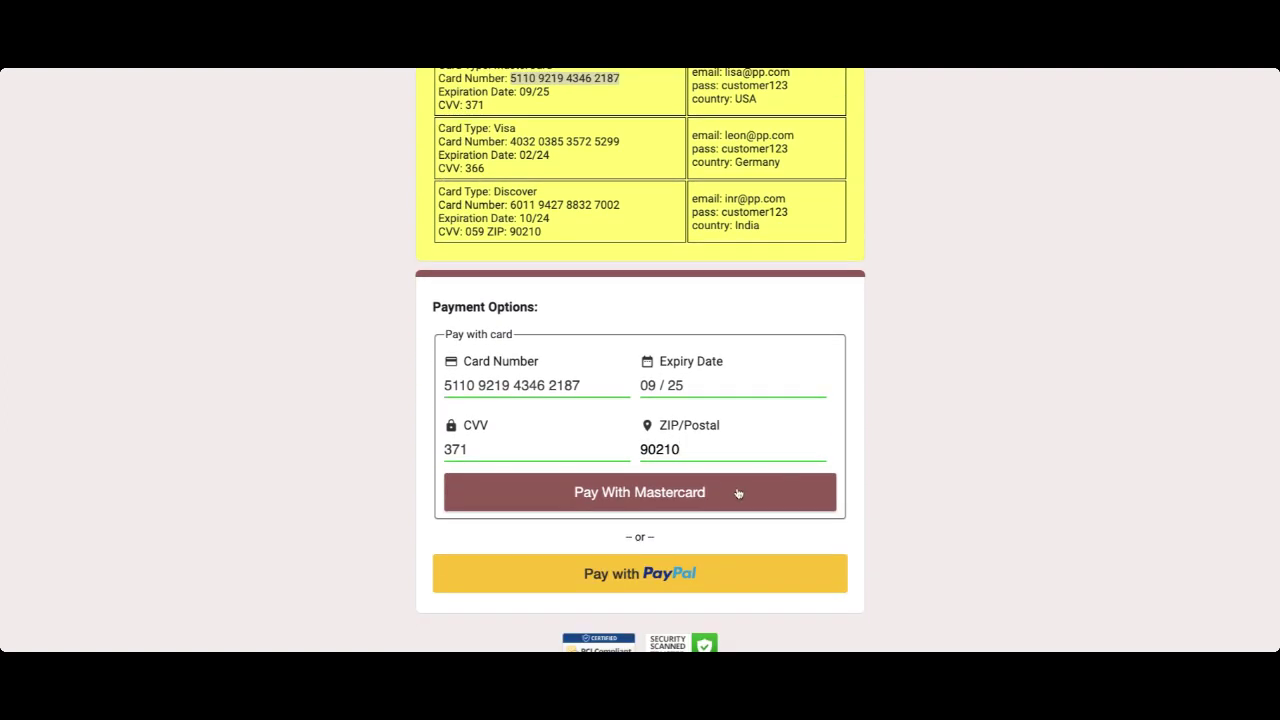
click(732, 496)
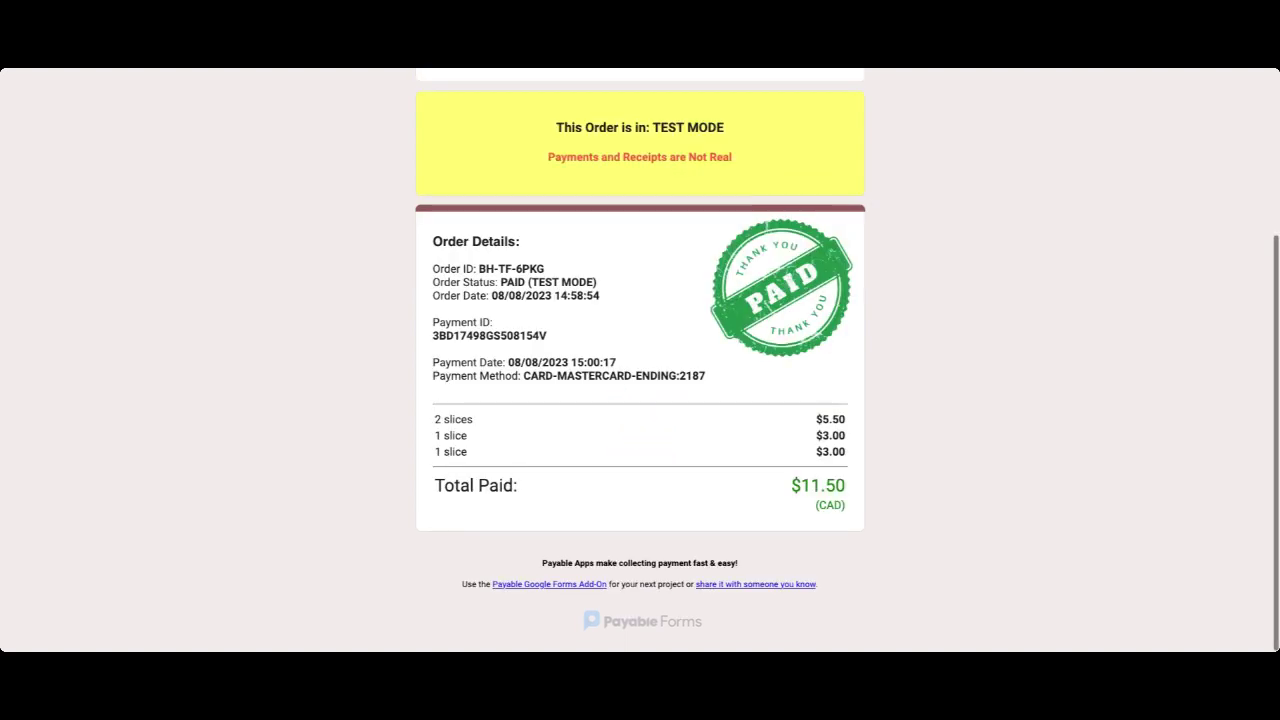
Scroll the receipt to review the PAID (TEST MODE) $11.50 order details.
scroll(640, 360, up, 3)
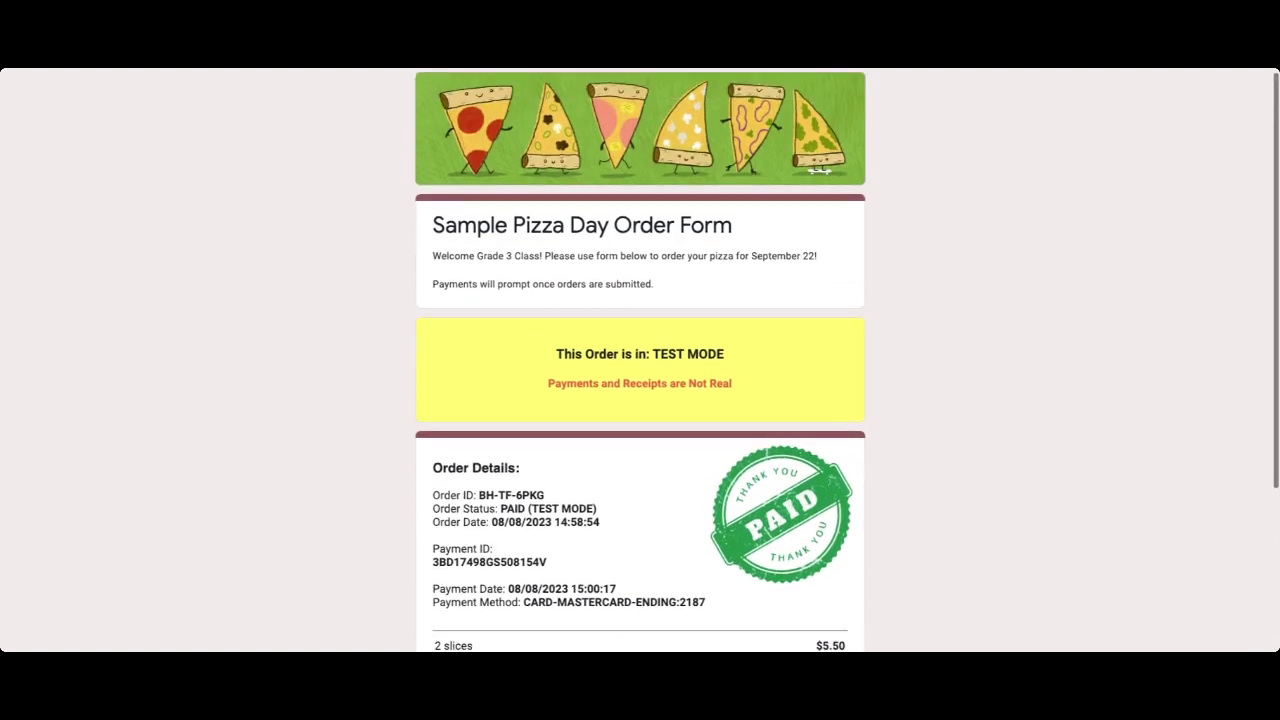
scroll(931, 294, down, 3)
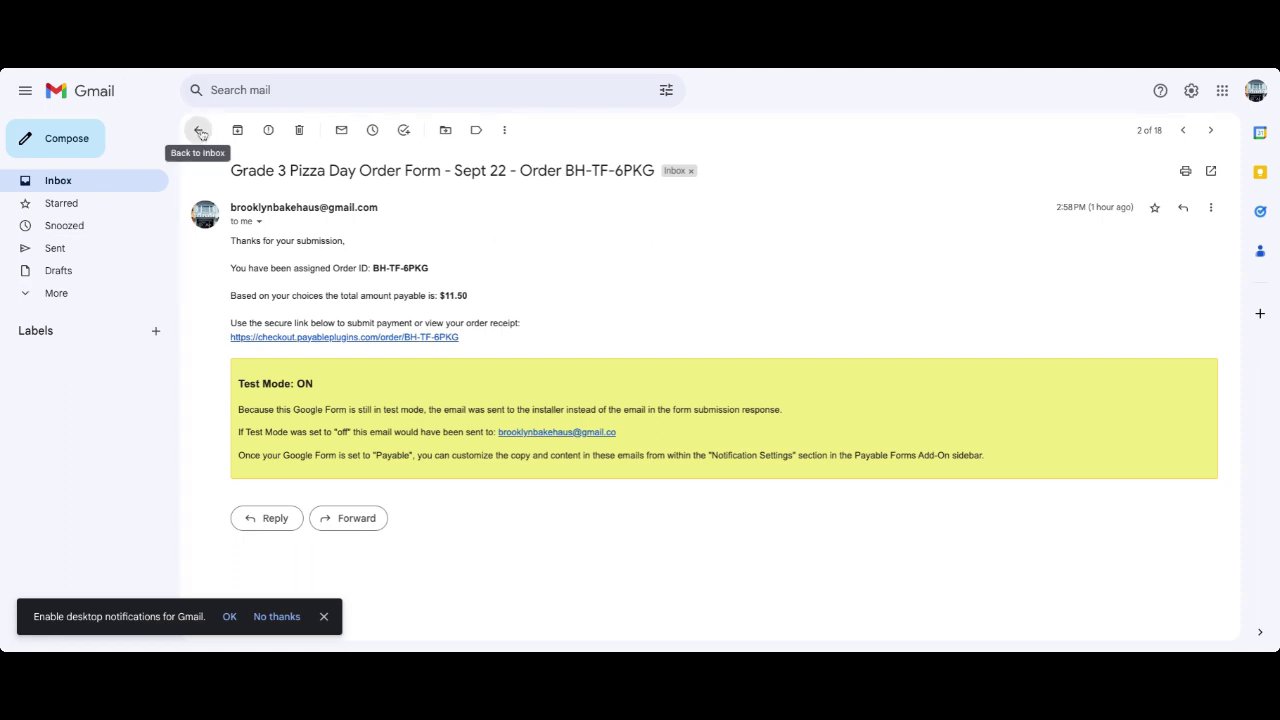
Return to the inbox and open the 'Grade 3 Pizza Day Order Form - Sept 22' notification.
click(200, 133)
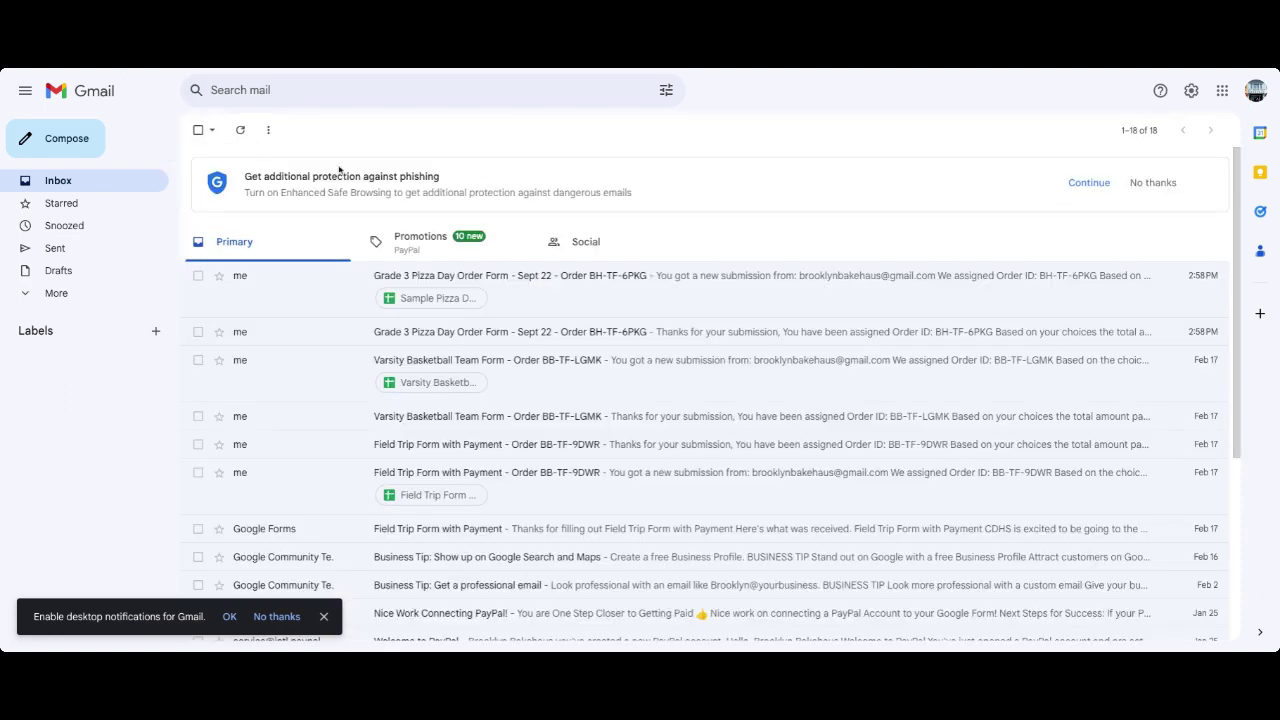
click(551, 284)
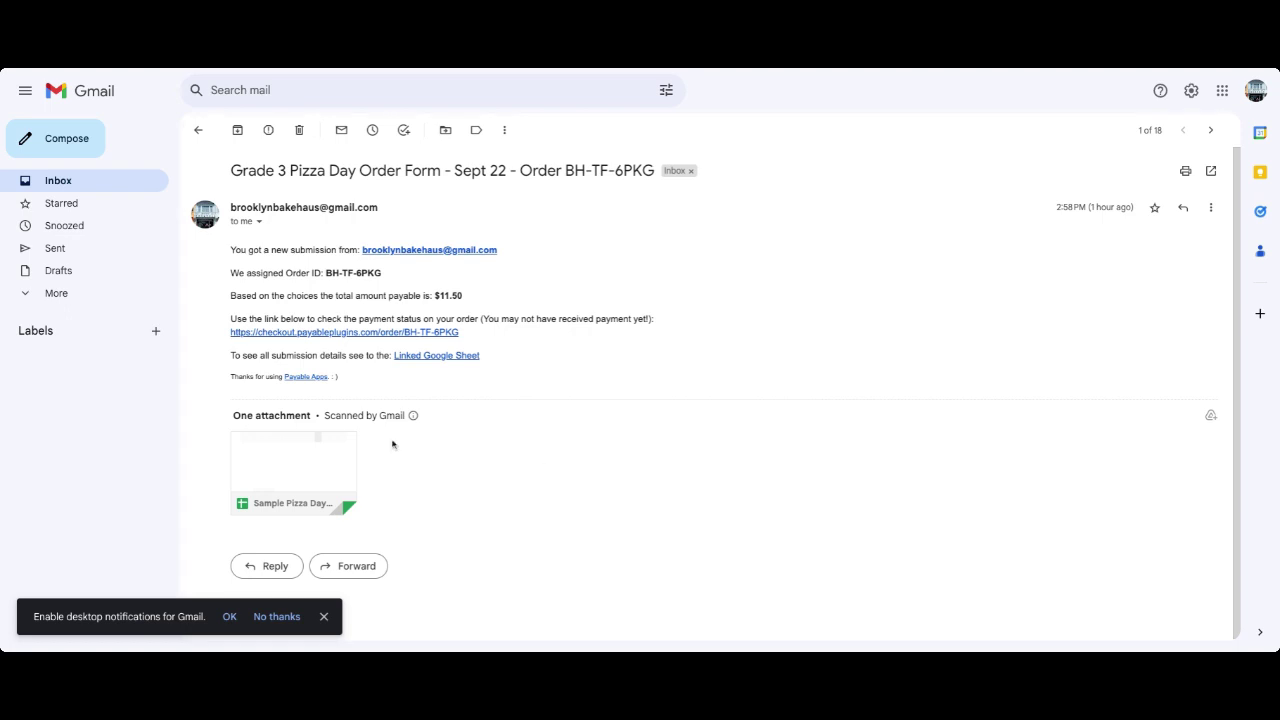
mouse_move(335, 488)
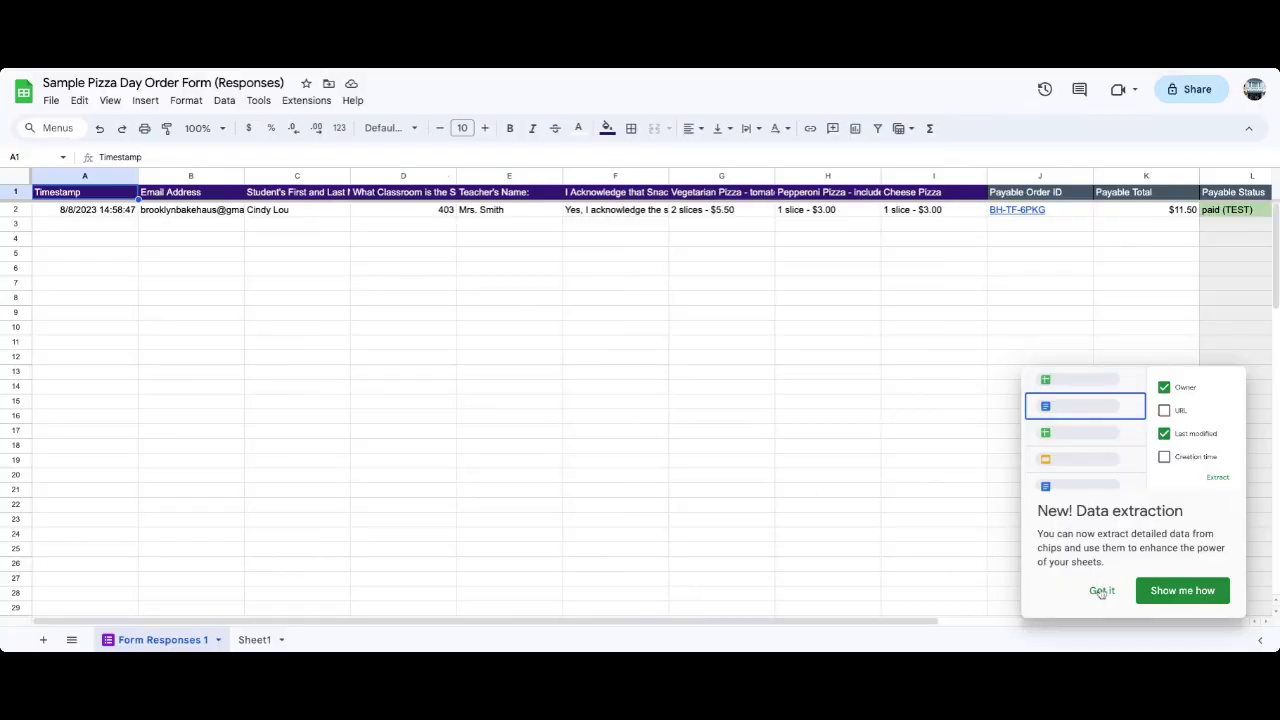
Dismiss the Data extraction popup and check the order details recorded in A2 through H2.
click(1101, 590)
click(163, 240)
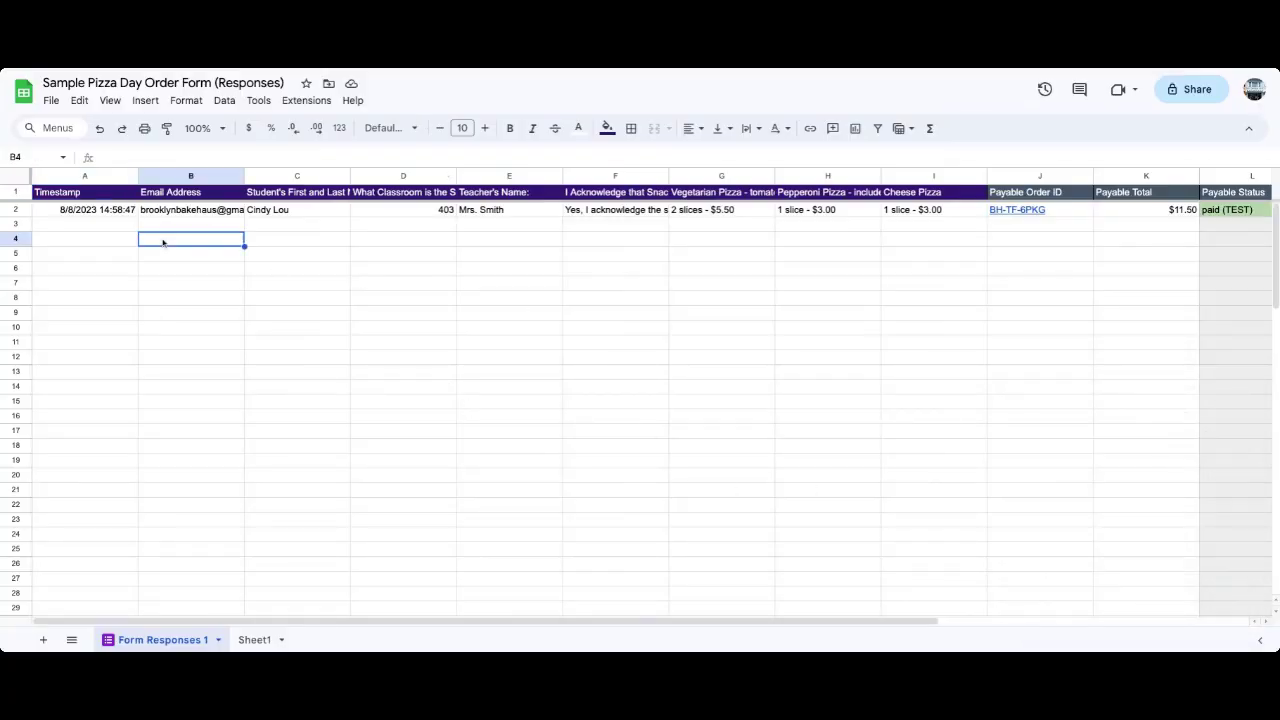
click(85, 212)
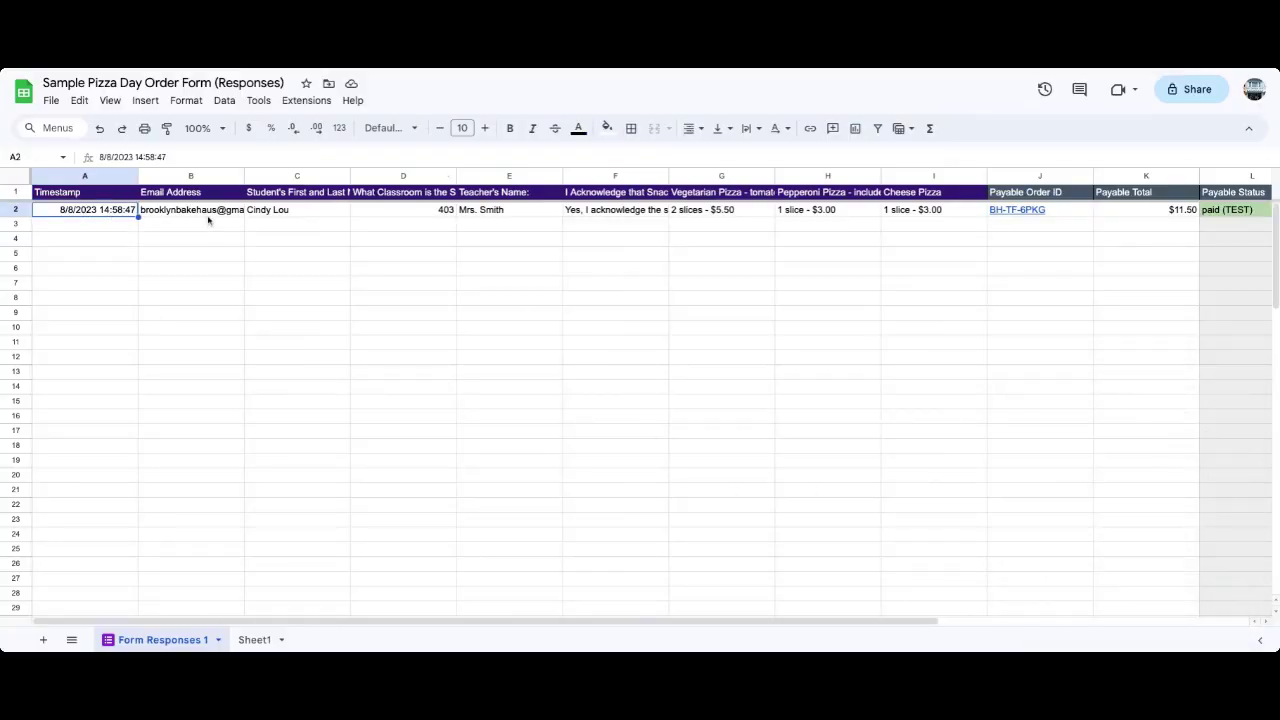
click(208, 218)
click(306, 216)
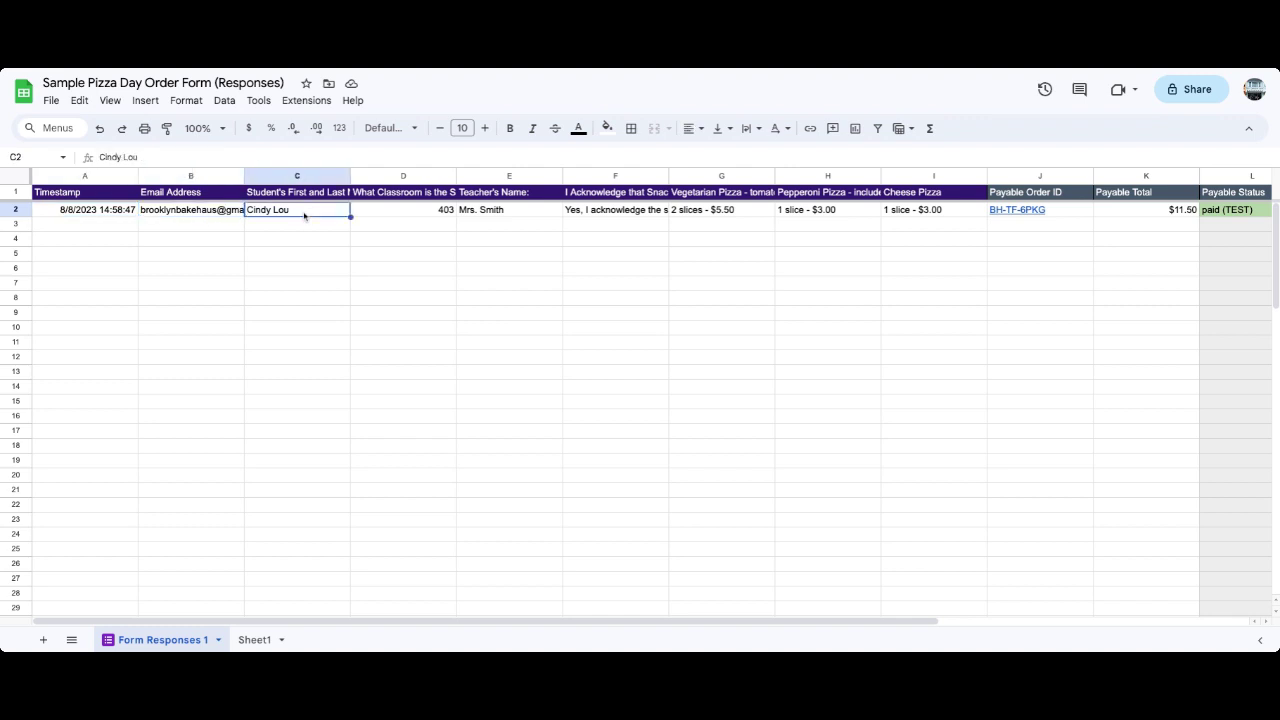
click(442, 210)
click(534, 212)
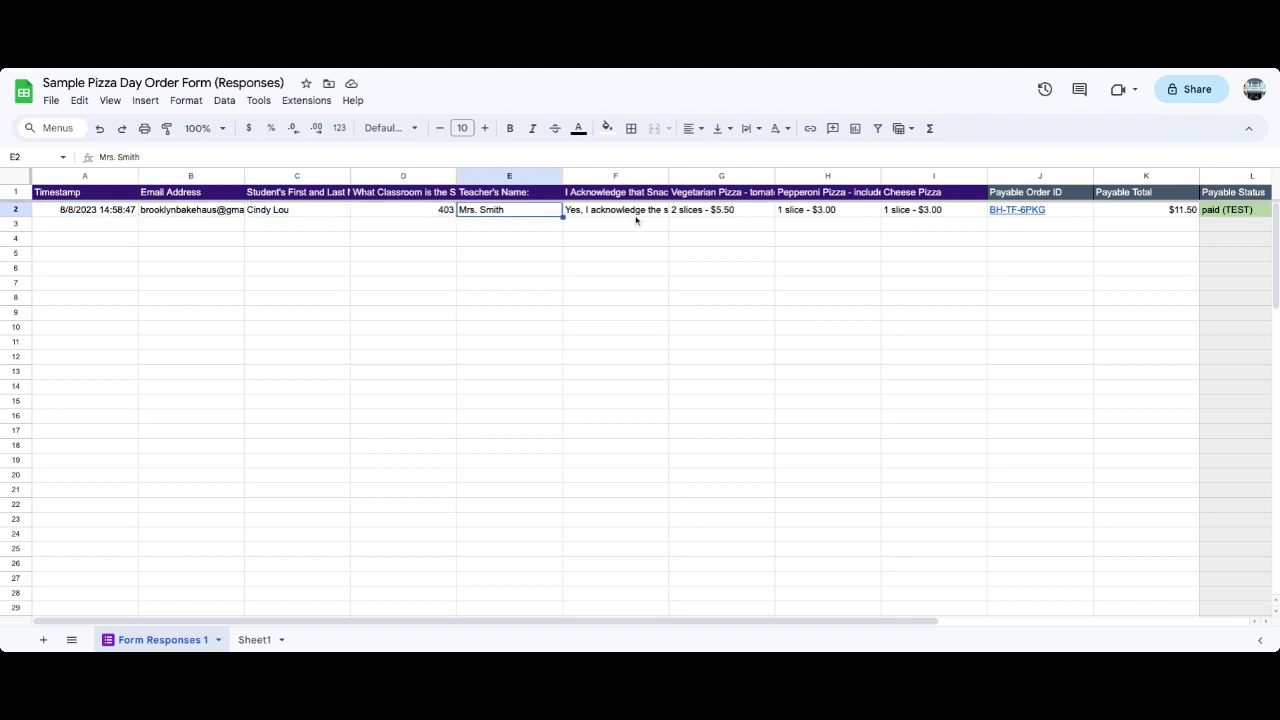
click(779, 214)
click(738, 214)
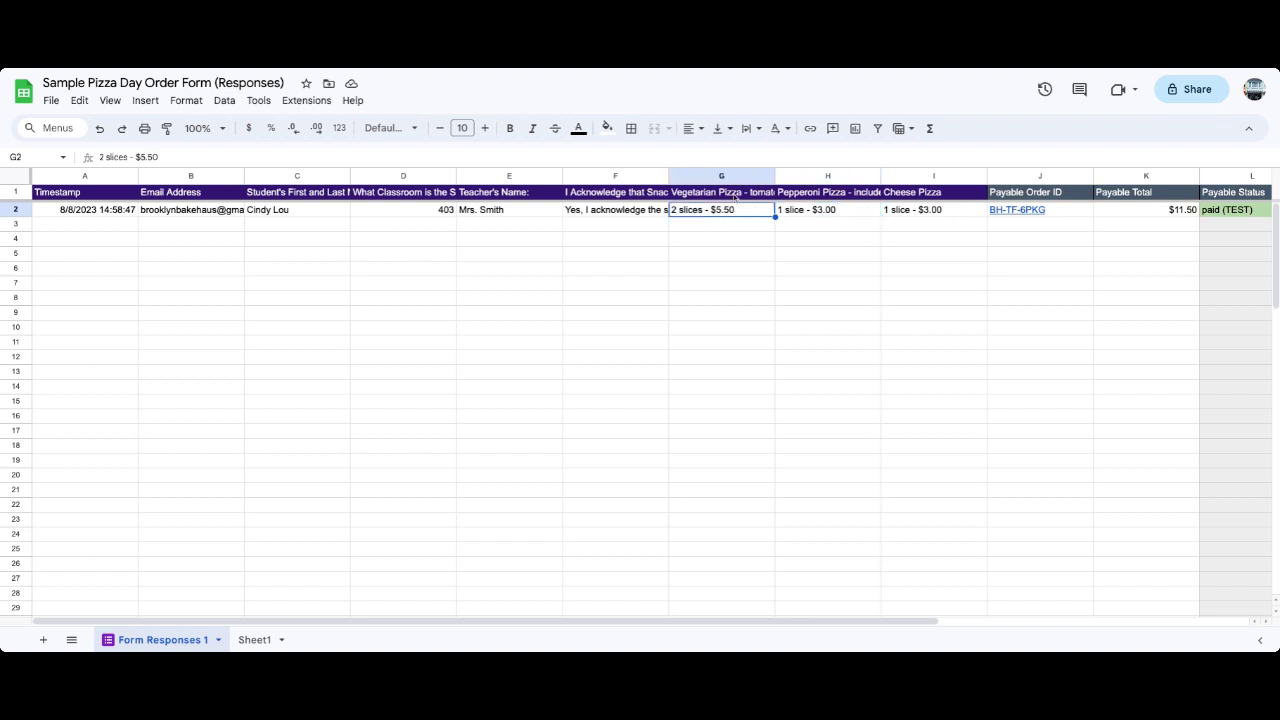
click(843, 197)
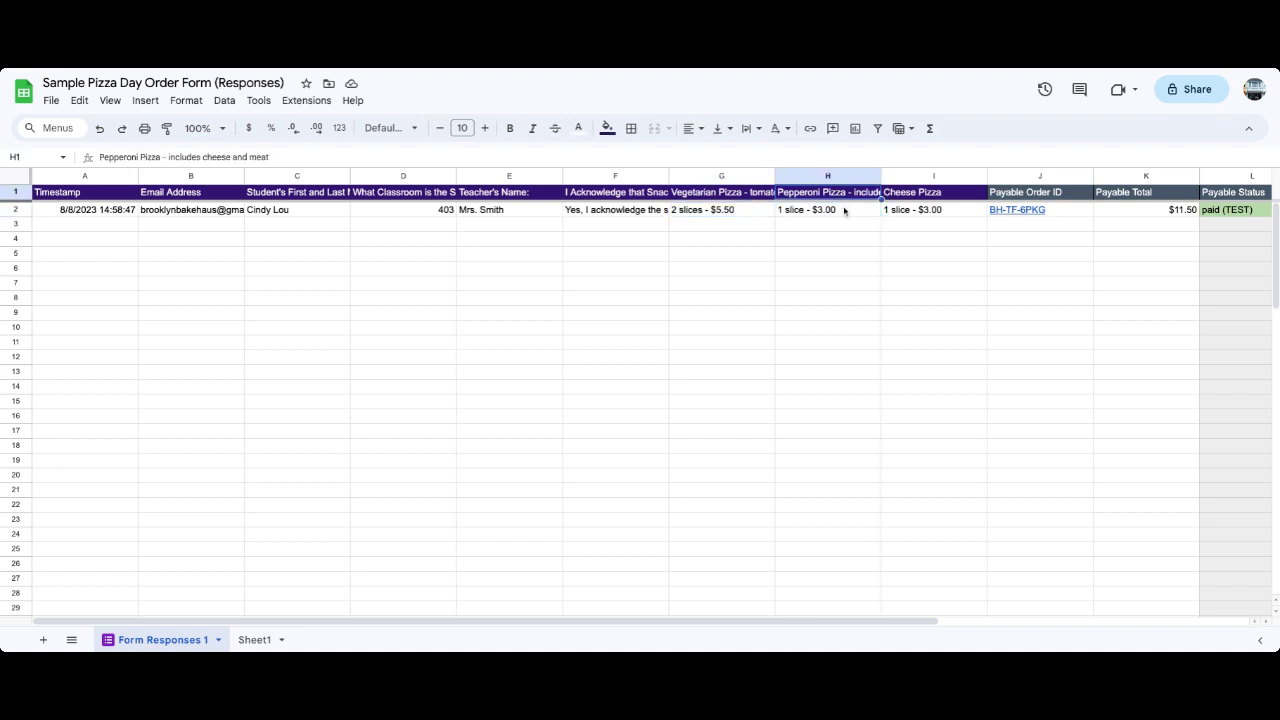
click(1078, 212)
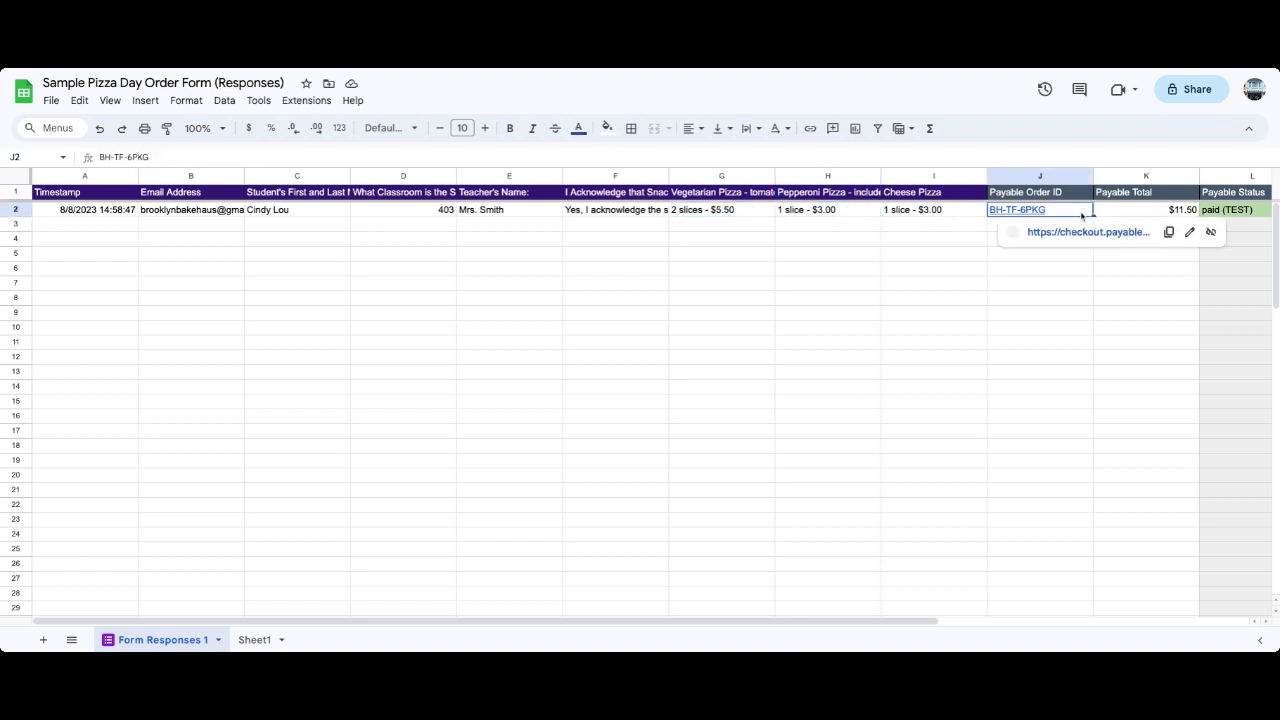
Verify payment columns K2–O2: $11.50 total, paid (TEST), Mastercard, transaction ID, update time.
key(Right)
key(Right)
key(Right)
key(Right)
key(Right)
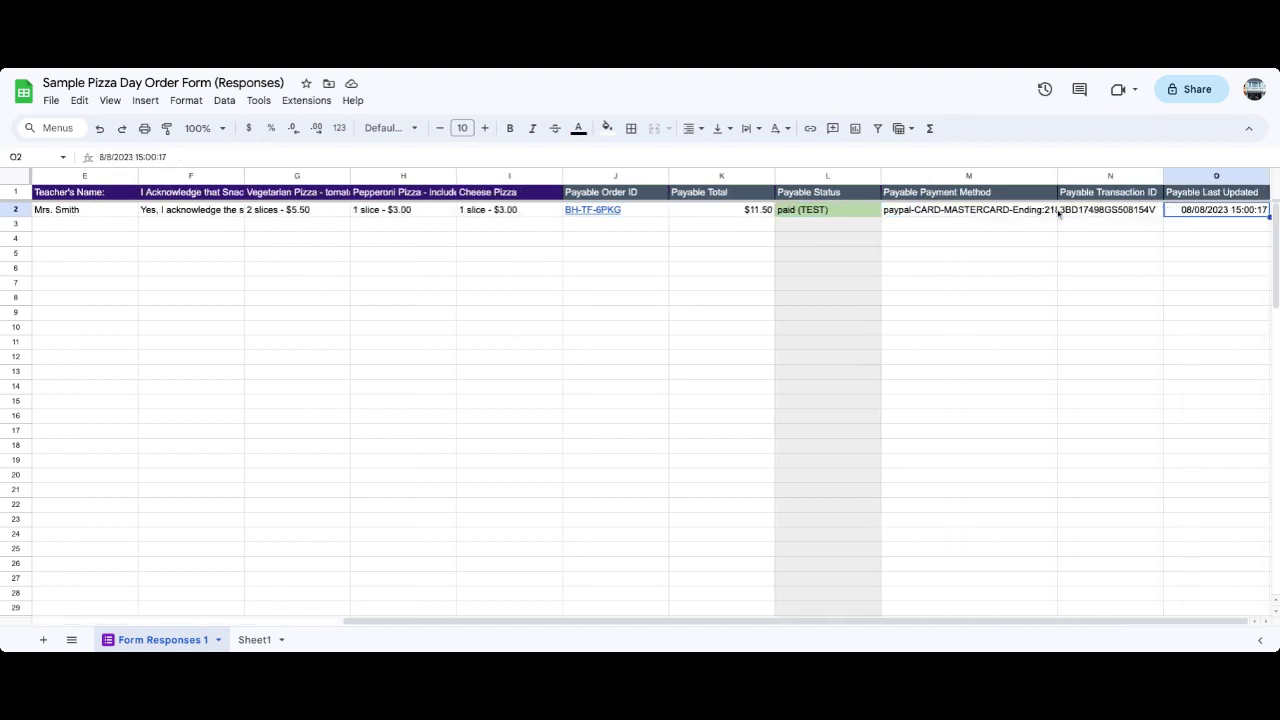
click(733, 218)
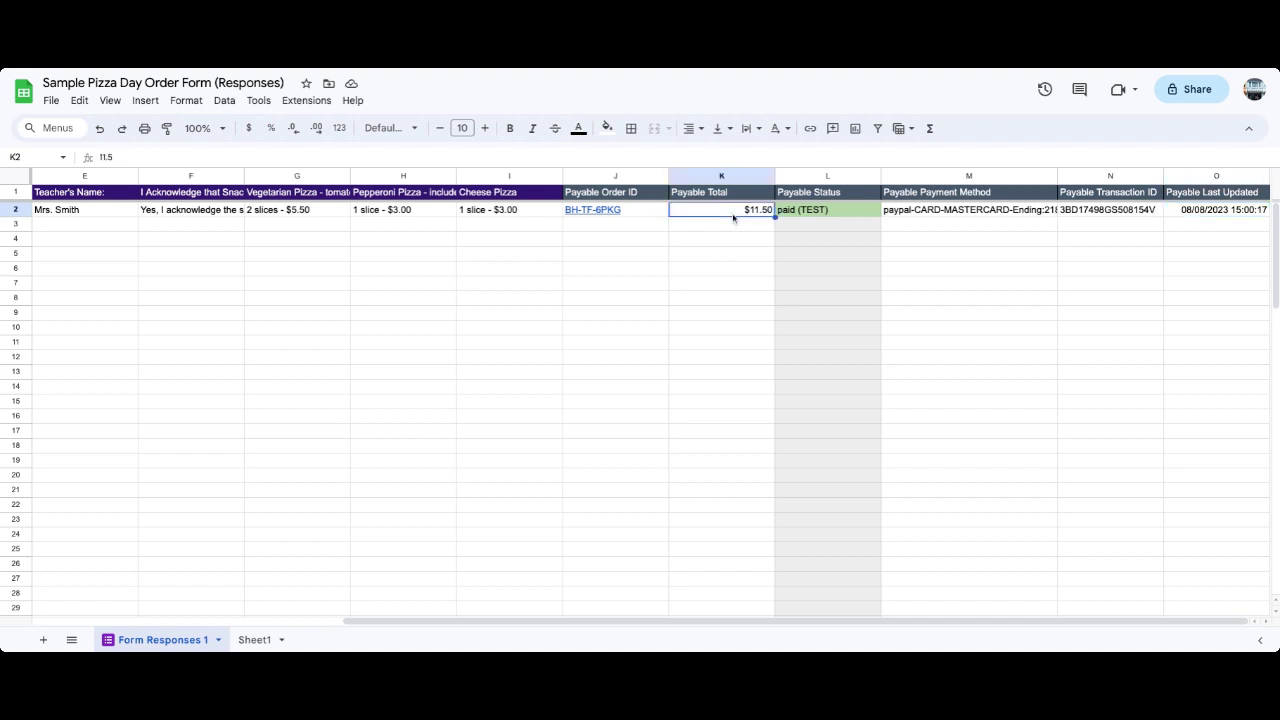
click(855, 218)
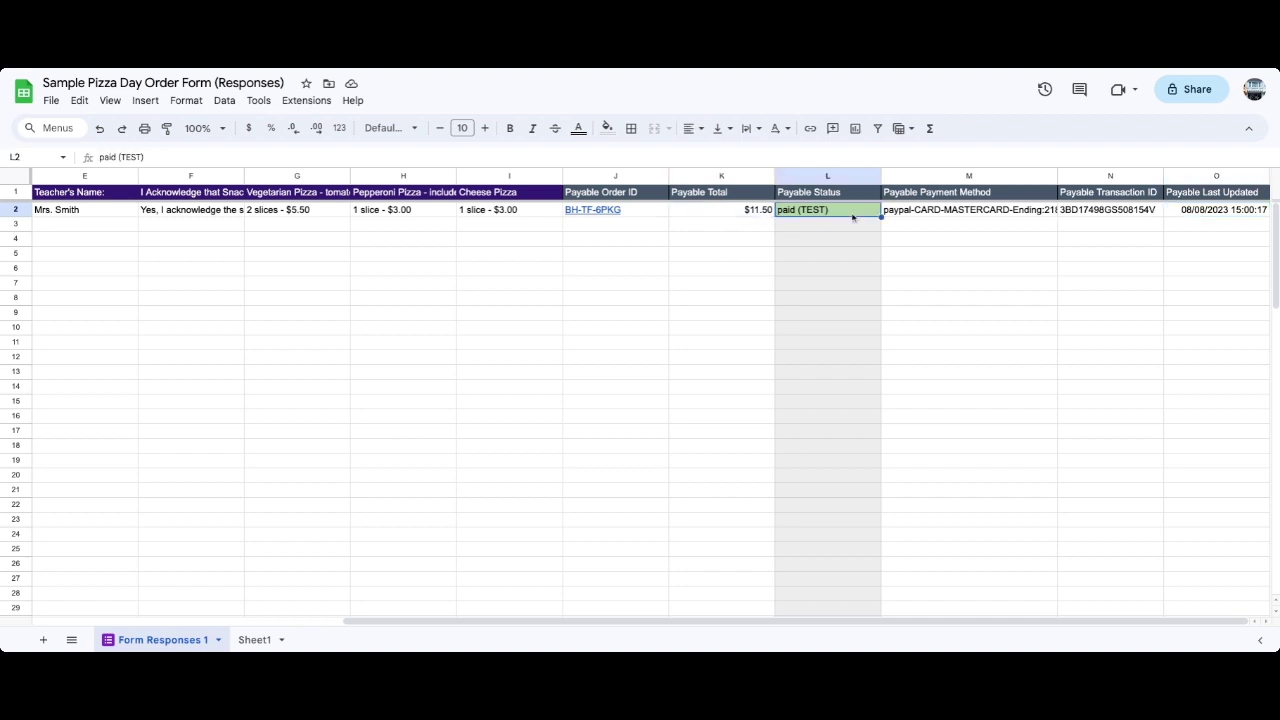
click(1030, 218)
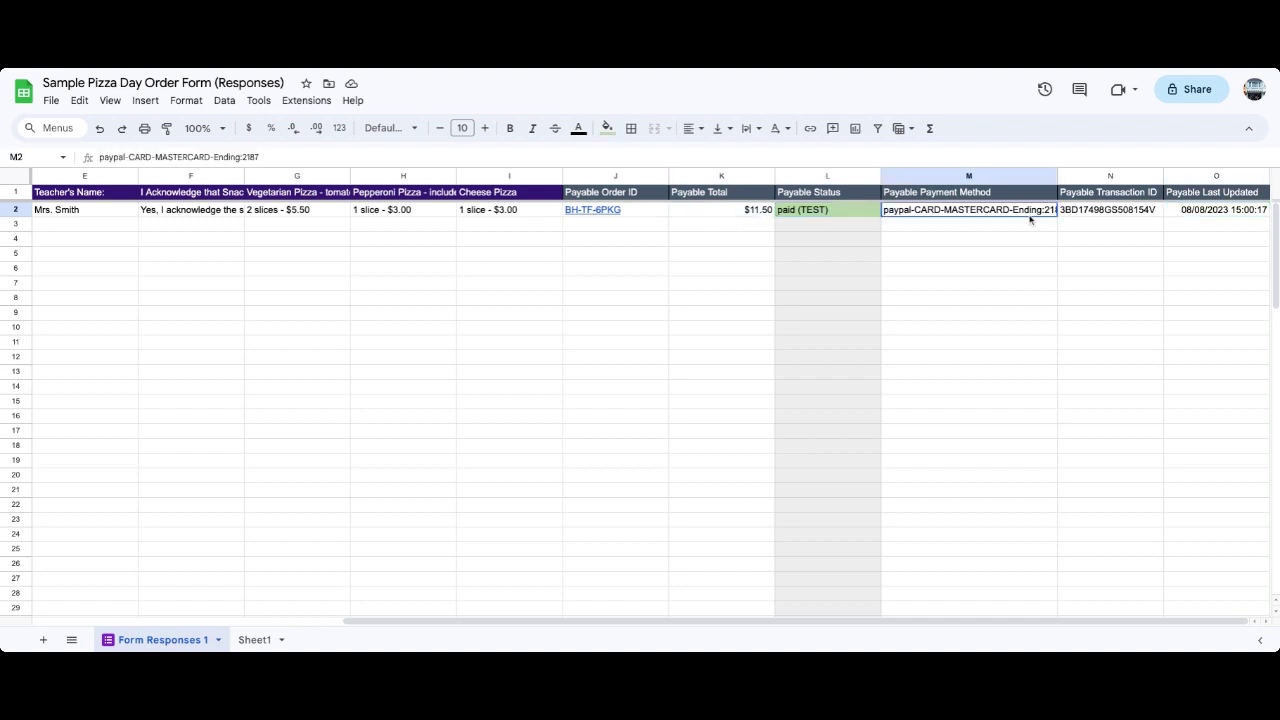
click(1134, 216)
click(1212, 216)
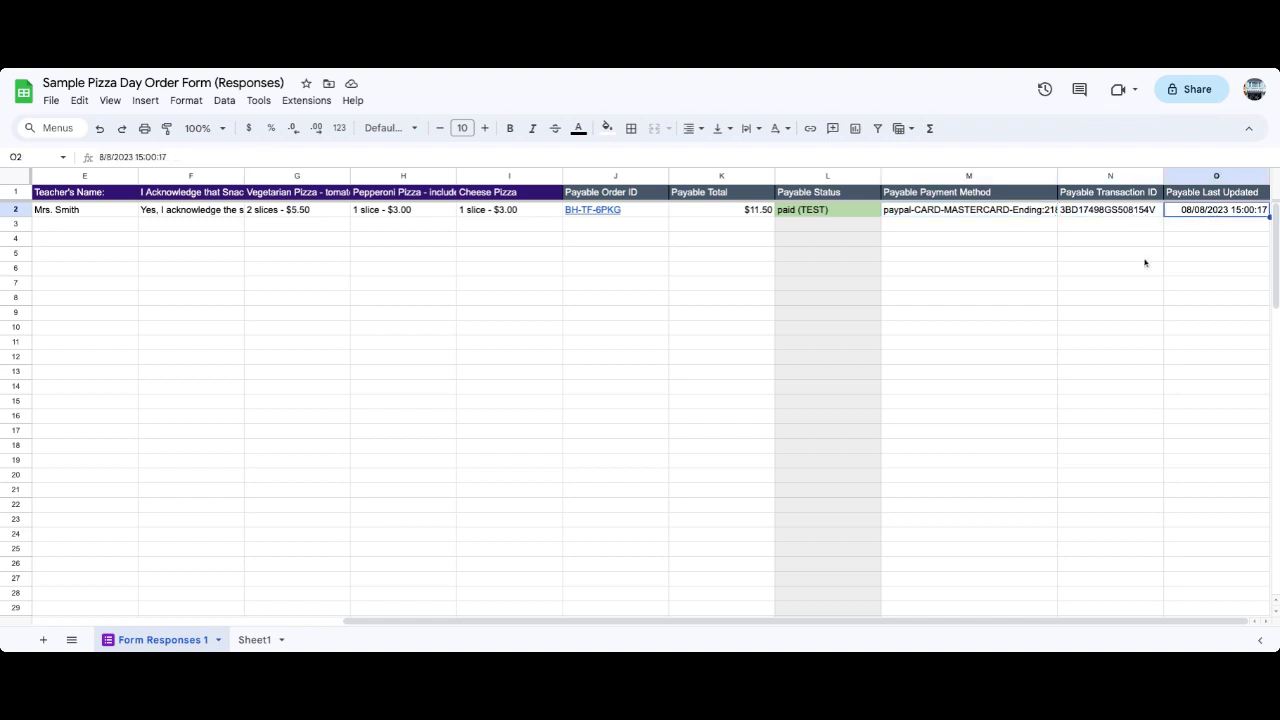
scroll(548, 345, left, 3)
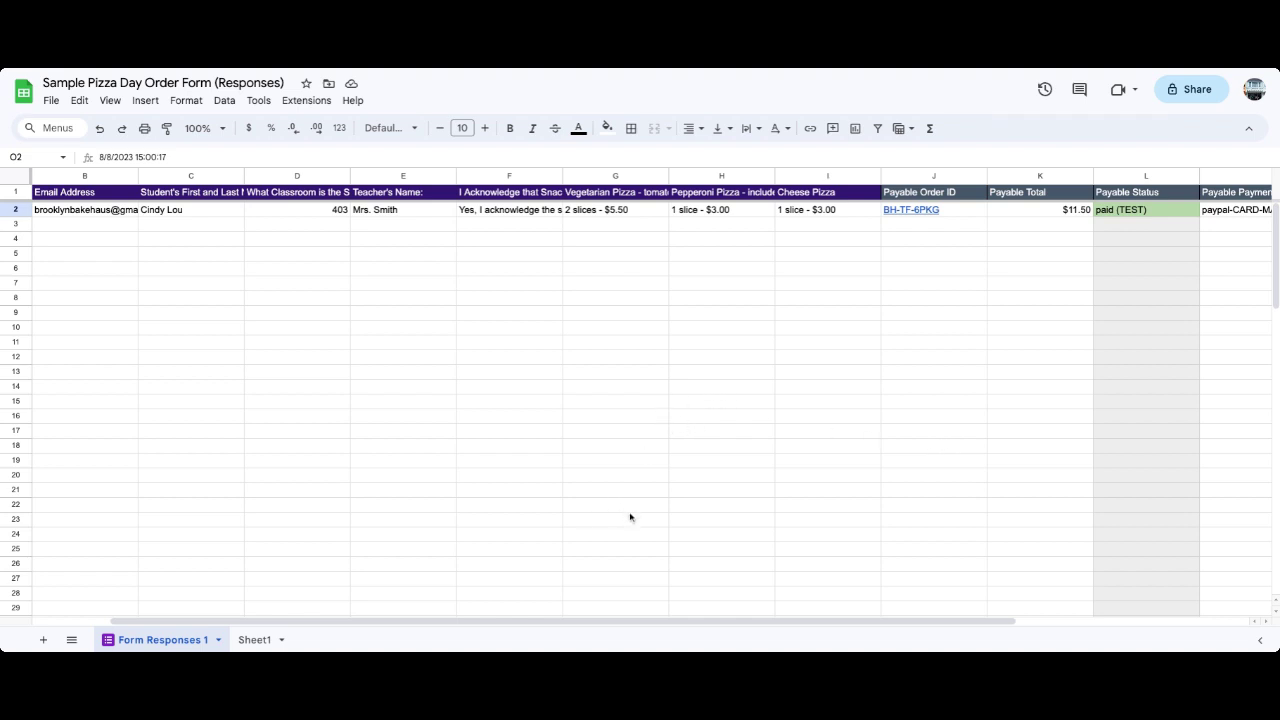
Set the Payable Forms Testing Mode dropdown to 'Off - Real Money'.
click(183, 63)
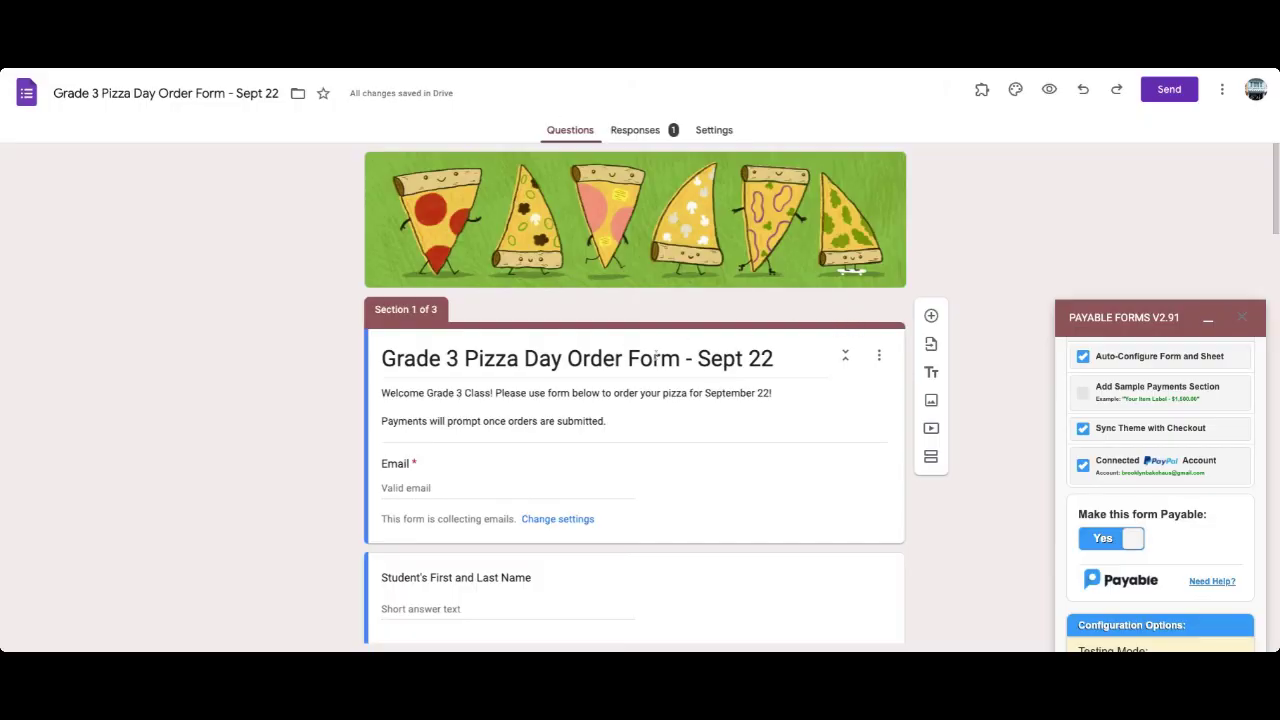
scroll(1149, 474, down, 3)
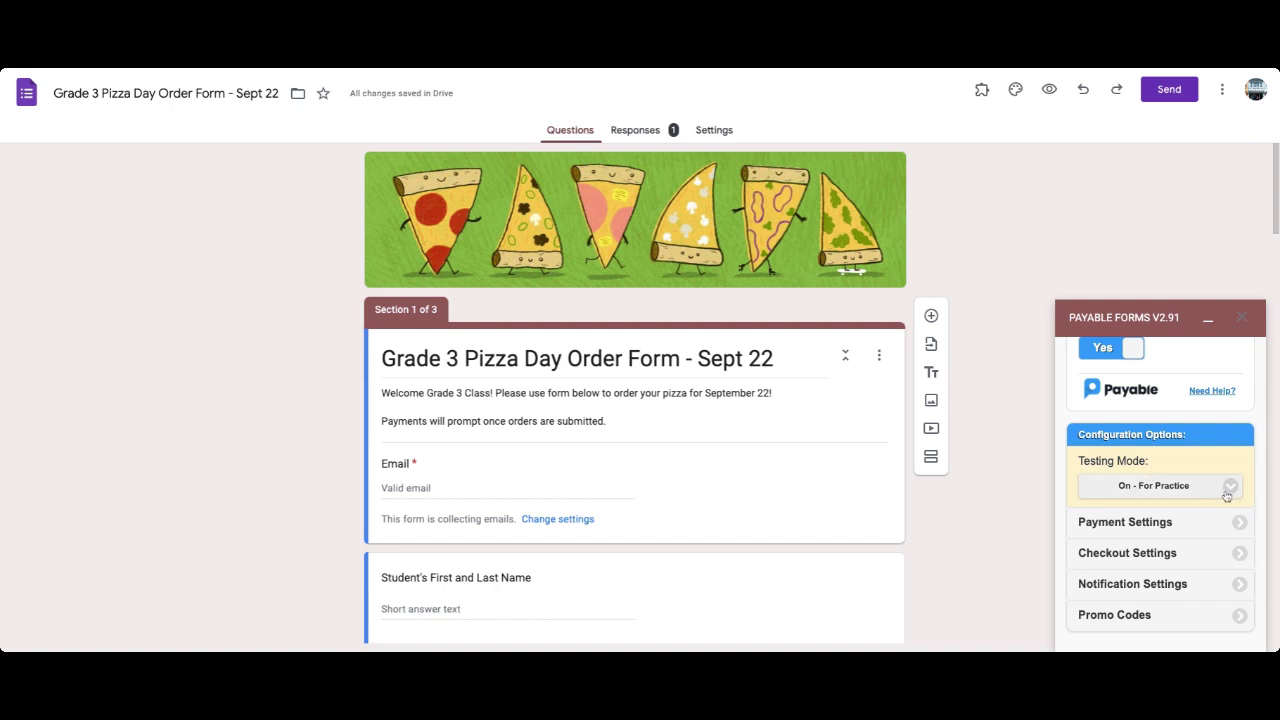
click(1227, 494)
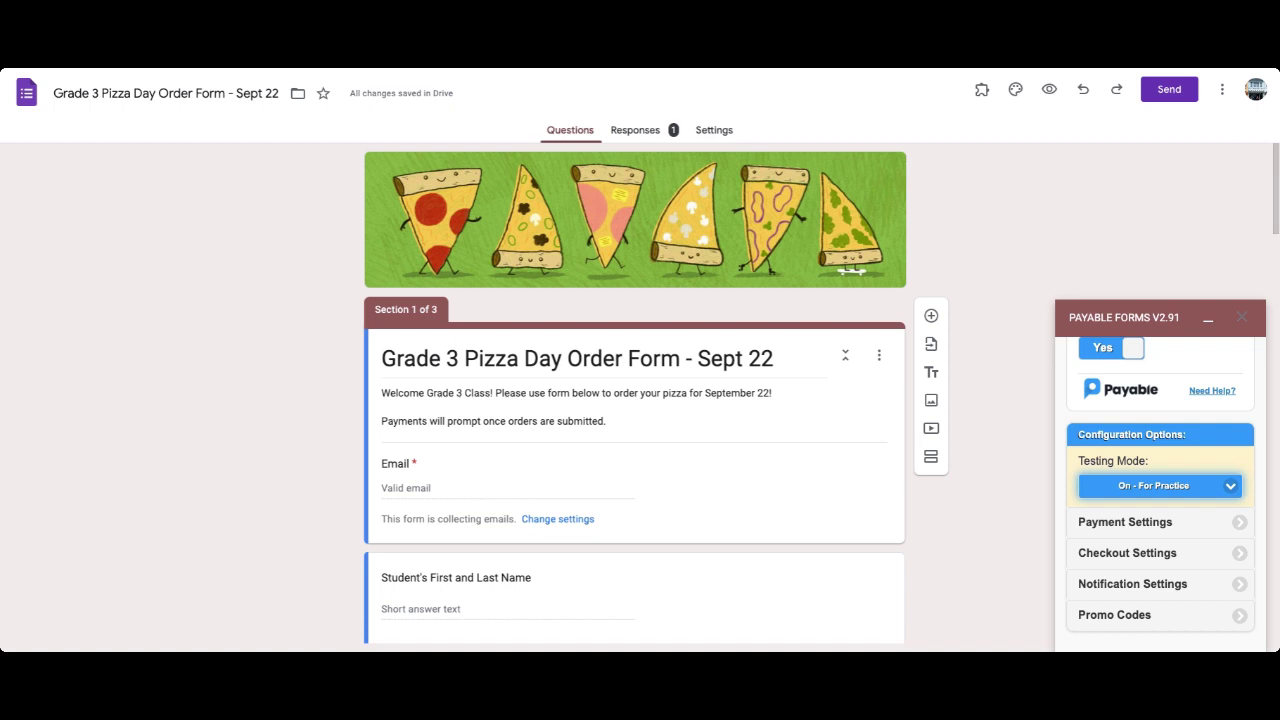
key(Down)
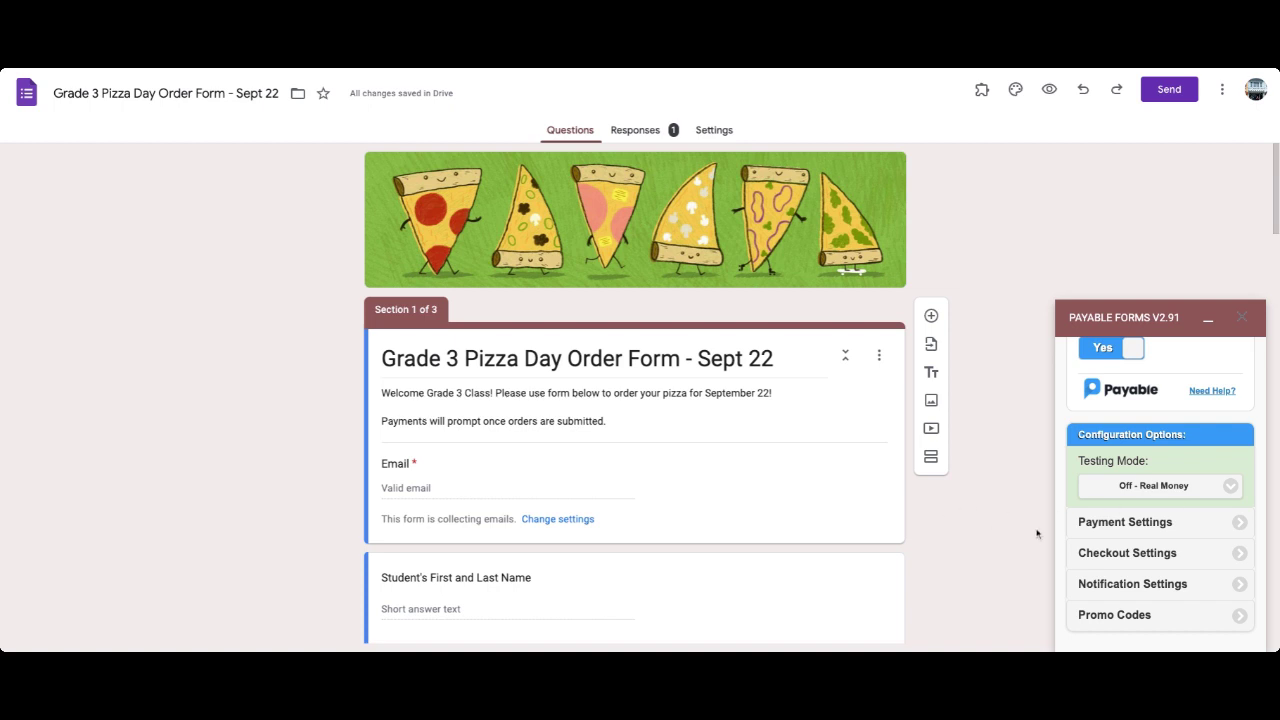
click(1206, 533)
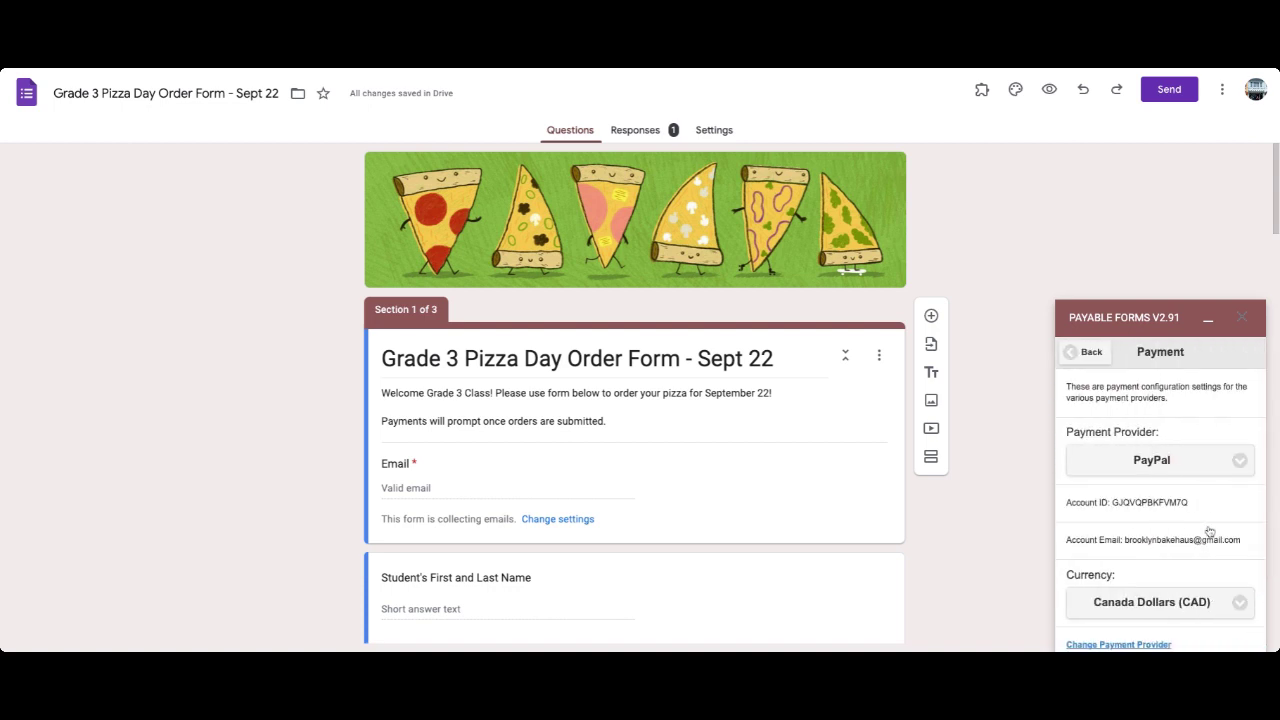
scroll(1209, 531, down, 1)
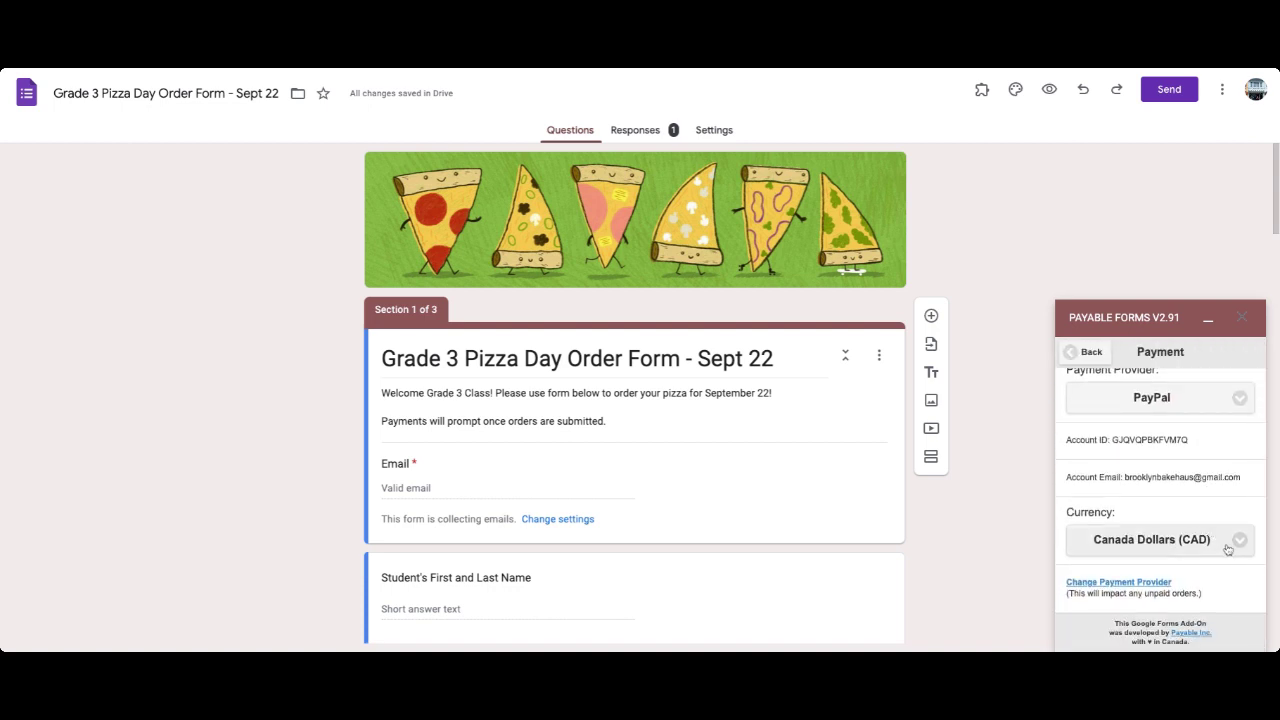
click(1075, 350)
scroll(1166, 420, down, 5)
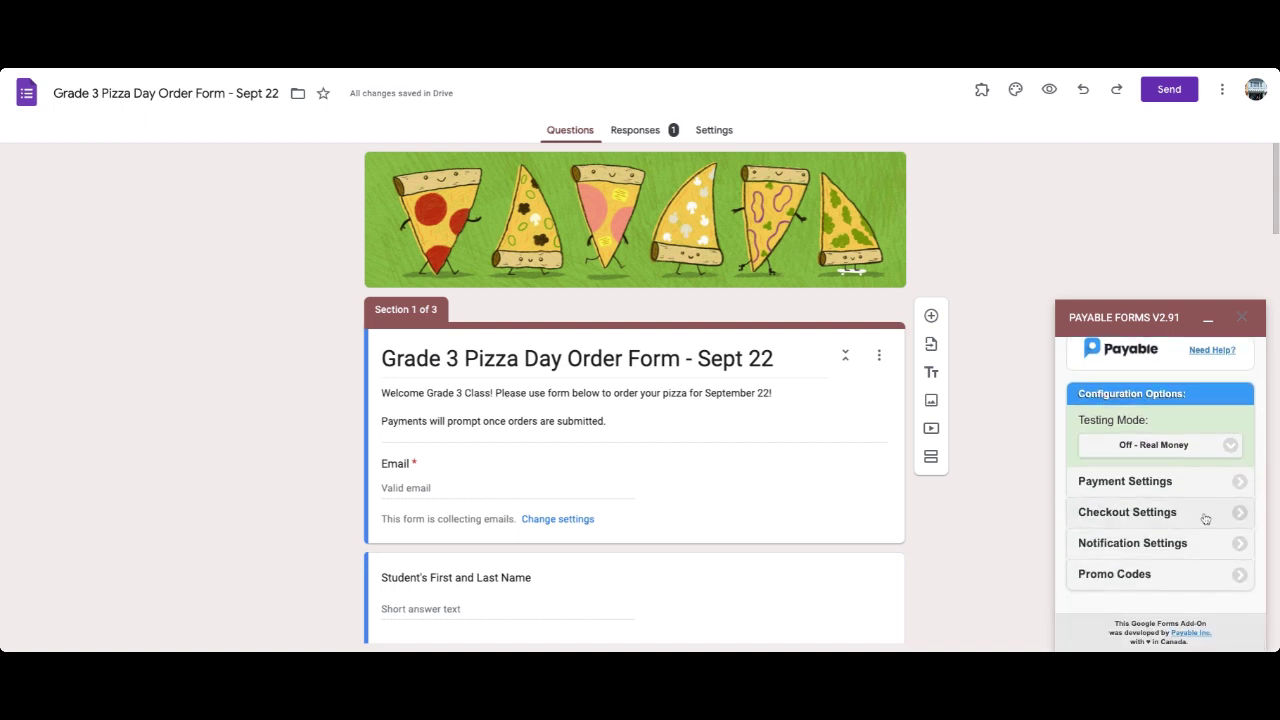
click(1205, 519)
scroll(1211, 534, down, 1)
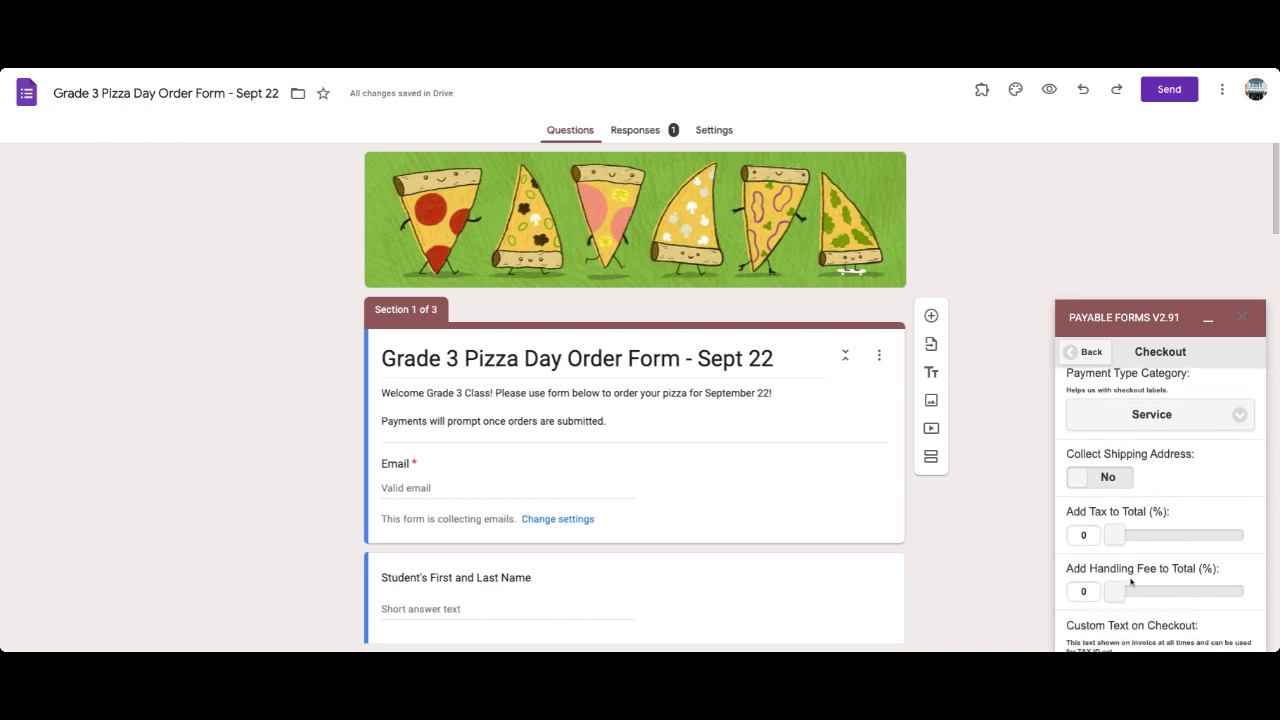
click(1077, 360)
scroll(1205, 524, down, 3)
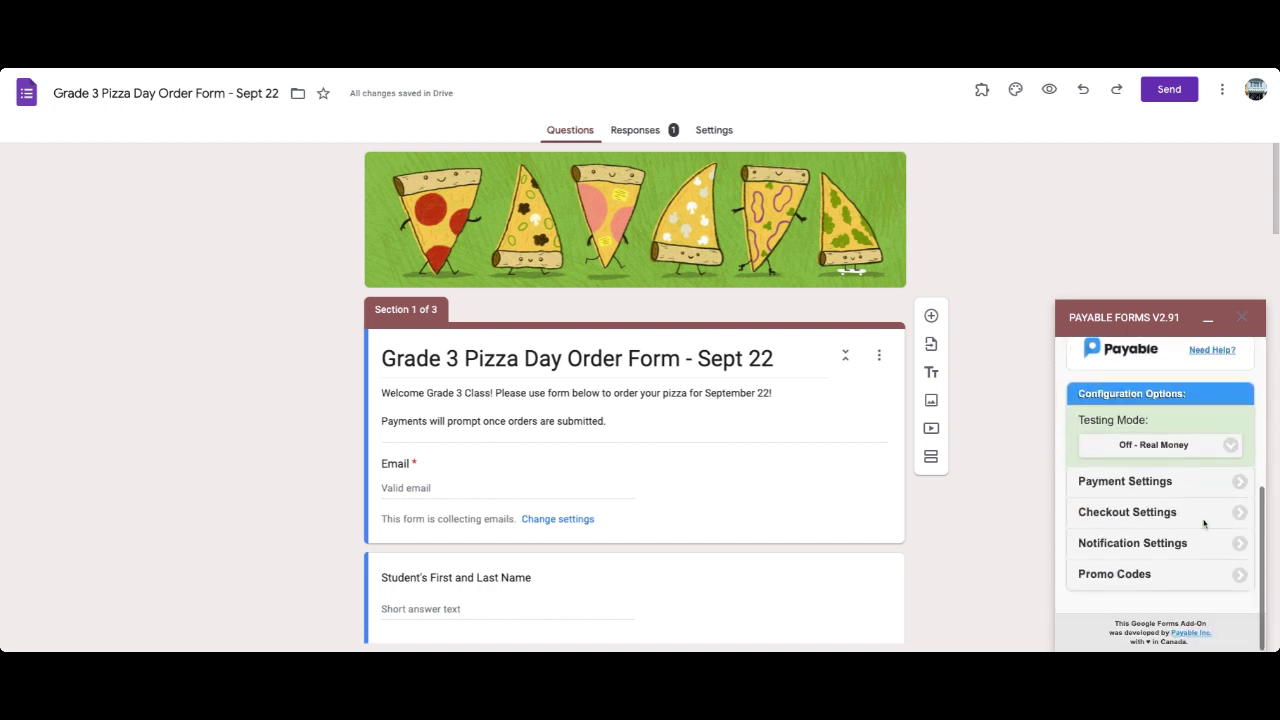
Review the three empty promo codes in the Payable sidebar, then go back to the main options.
click(1186, 575)
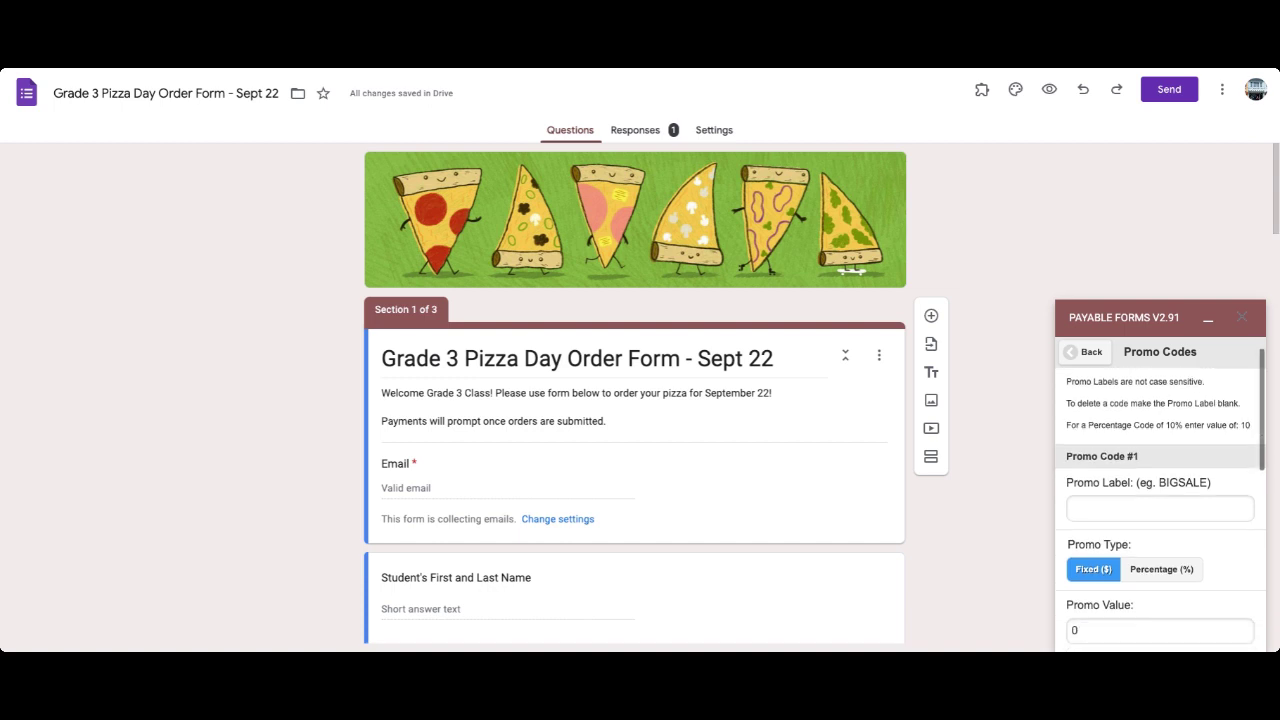
scroll(1160, 500, down, 5)
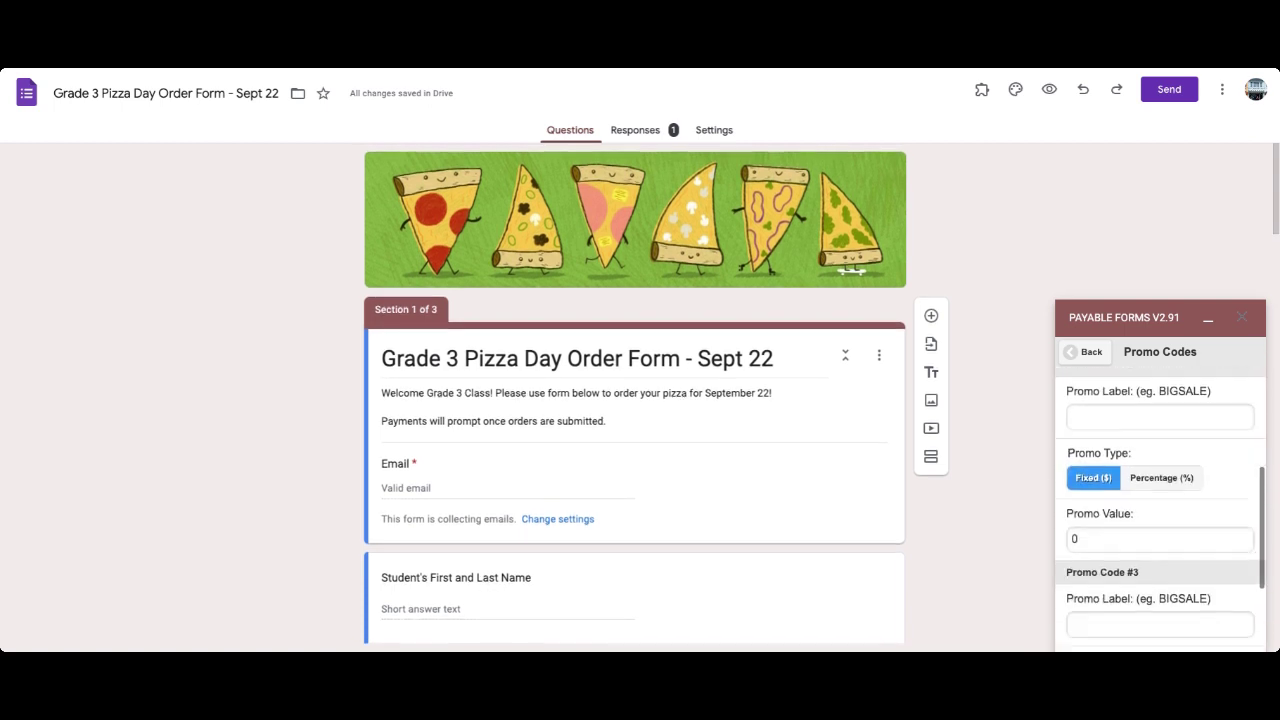
scroll(1160, 510, down, 1)
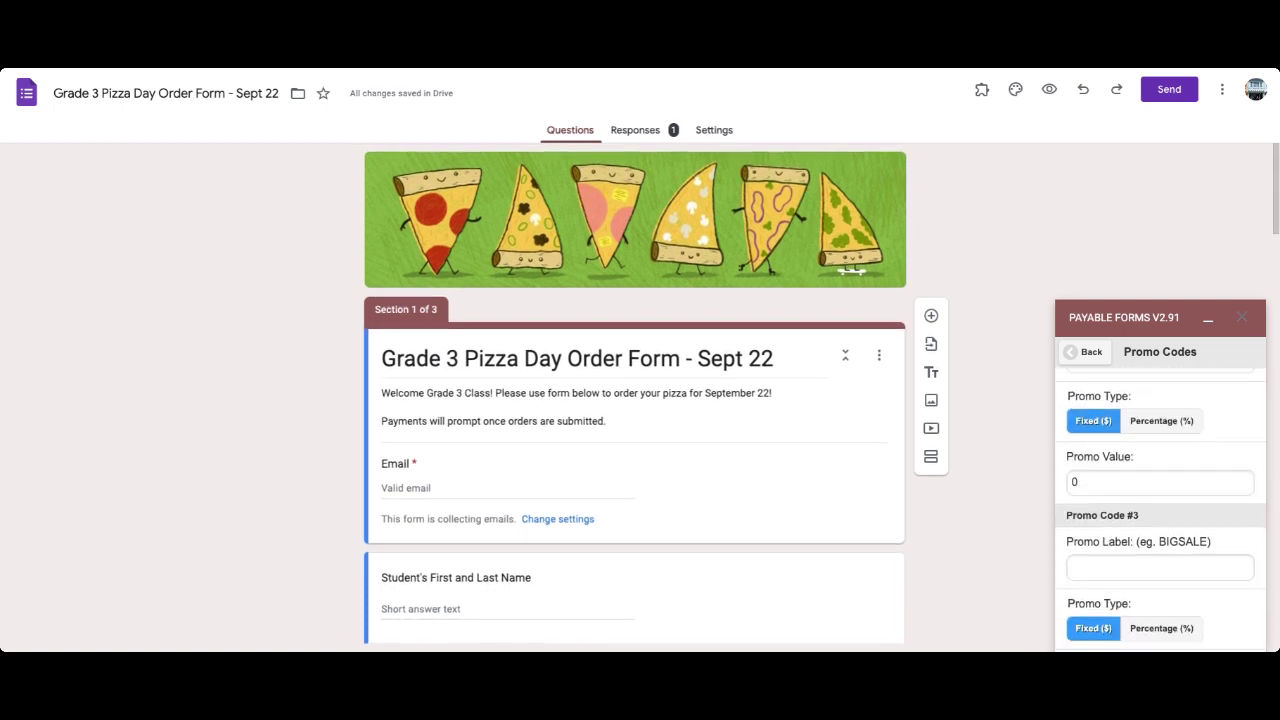
scroll(1160, 510, down, 1)
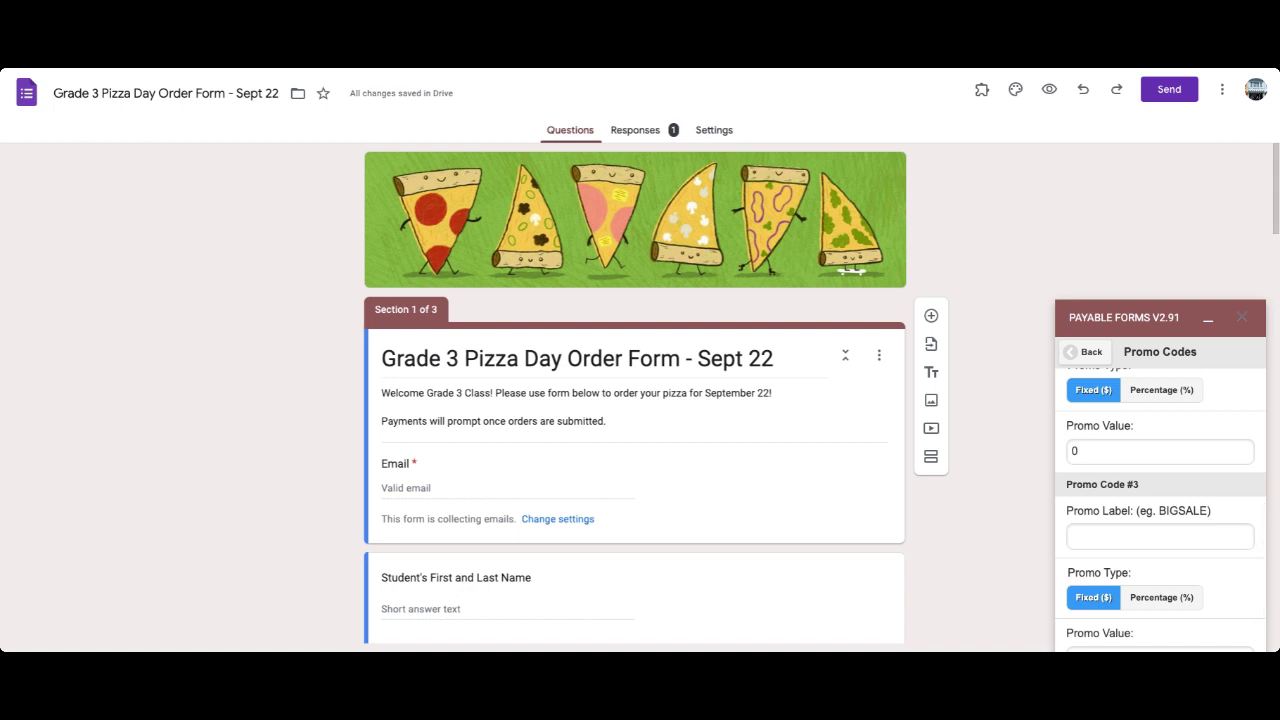
scroll(1160, 510, down, 1)
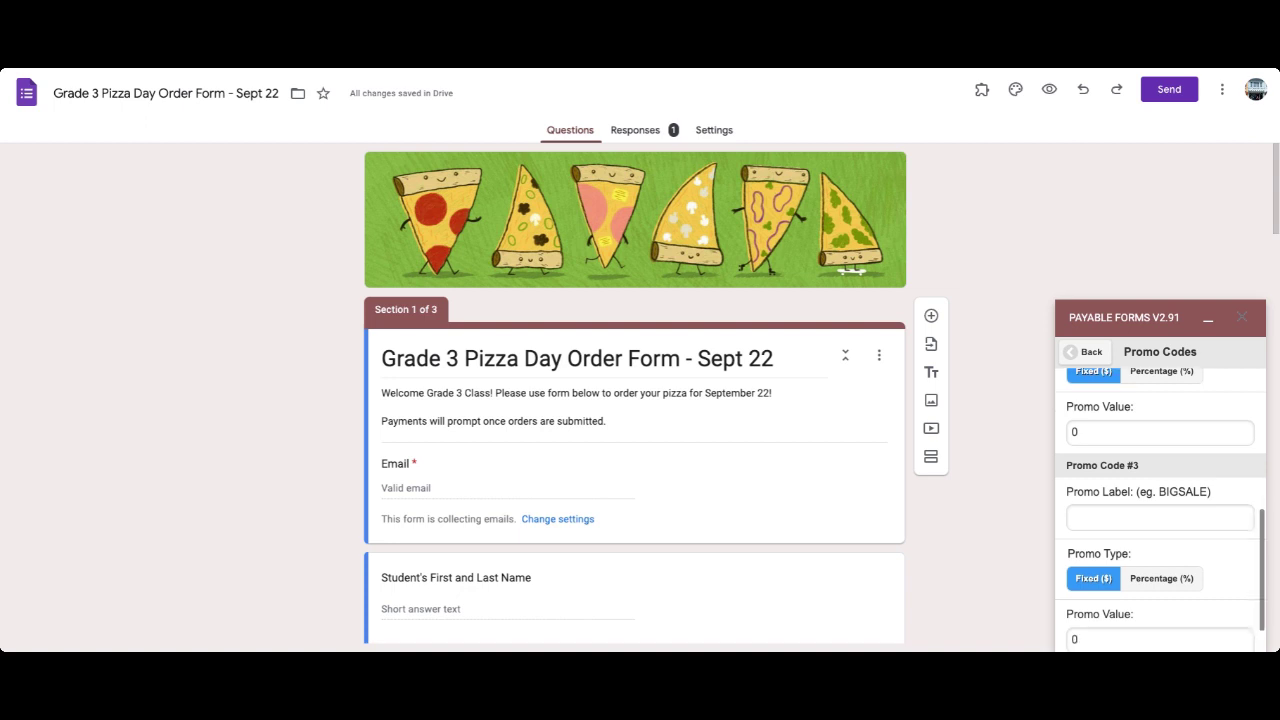
scroll(1186, 542, up, 5)
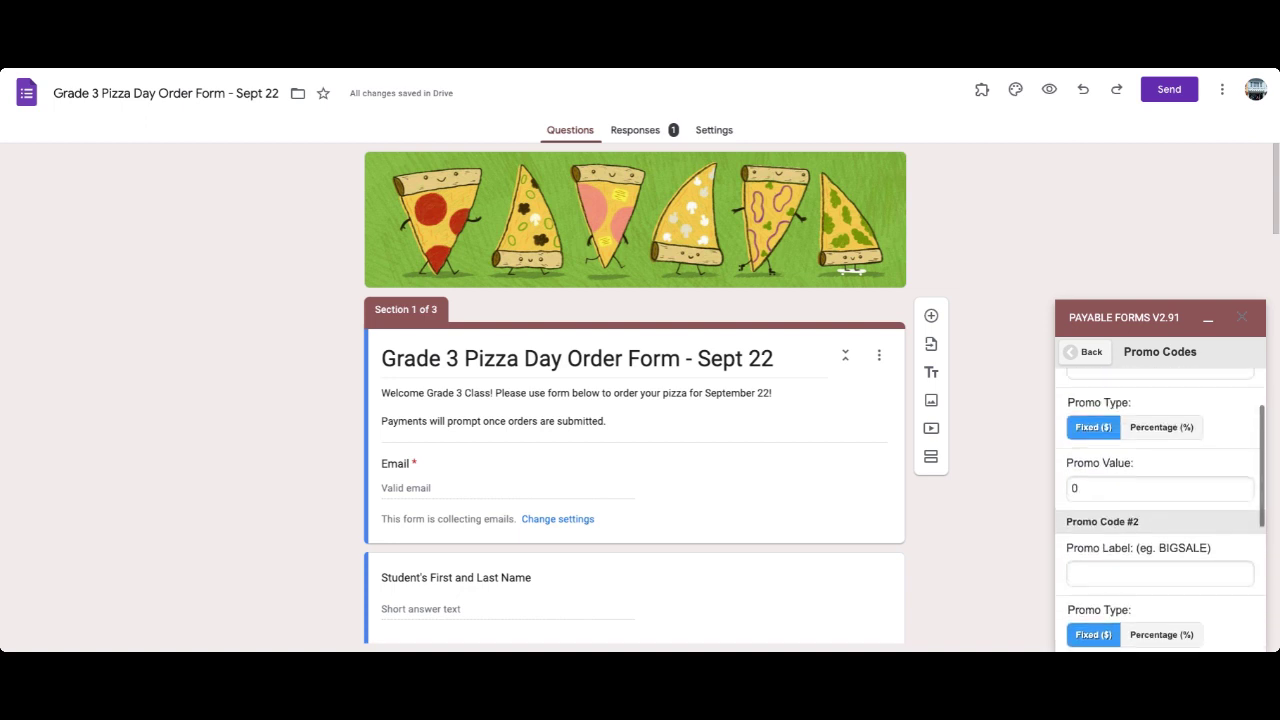
scroll(1186, 542, up, 3)
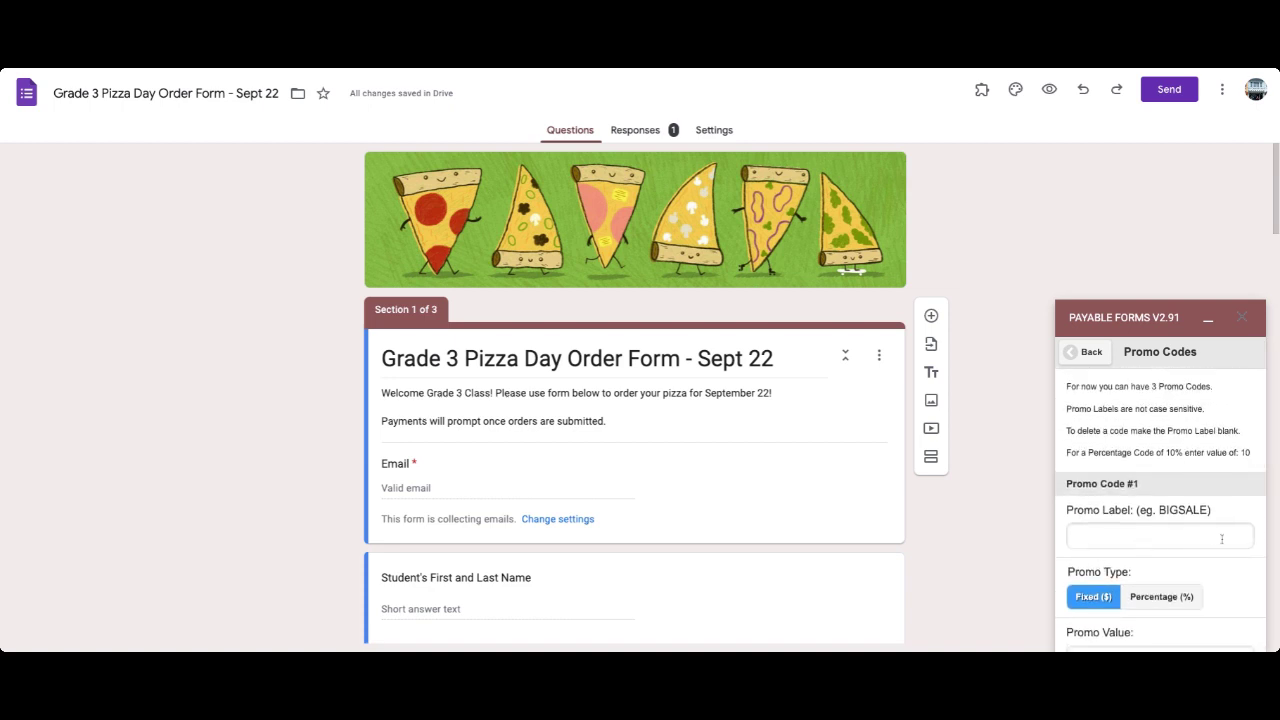
scroll(1168, 535, down, 5)
scroll(1168, 535, down, 3)
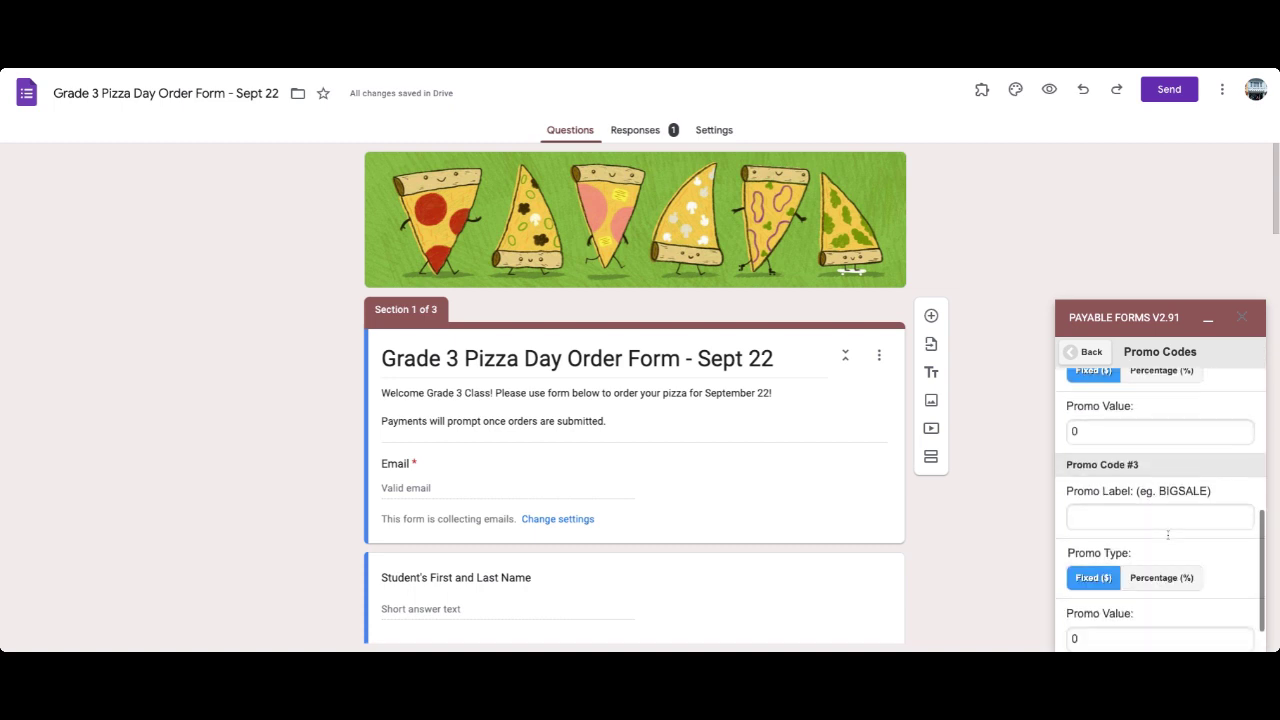
click(1090, 352)
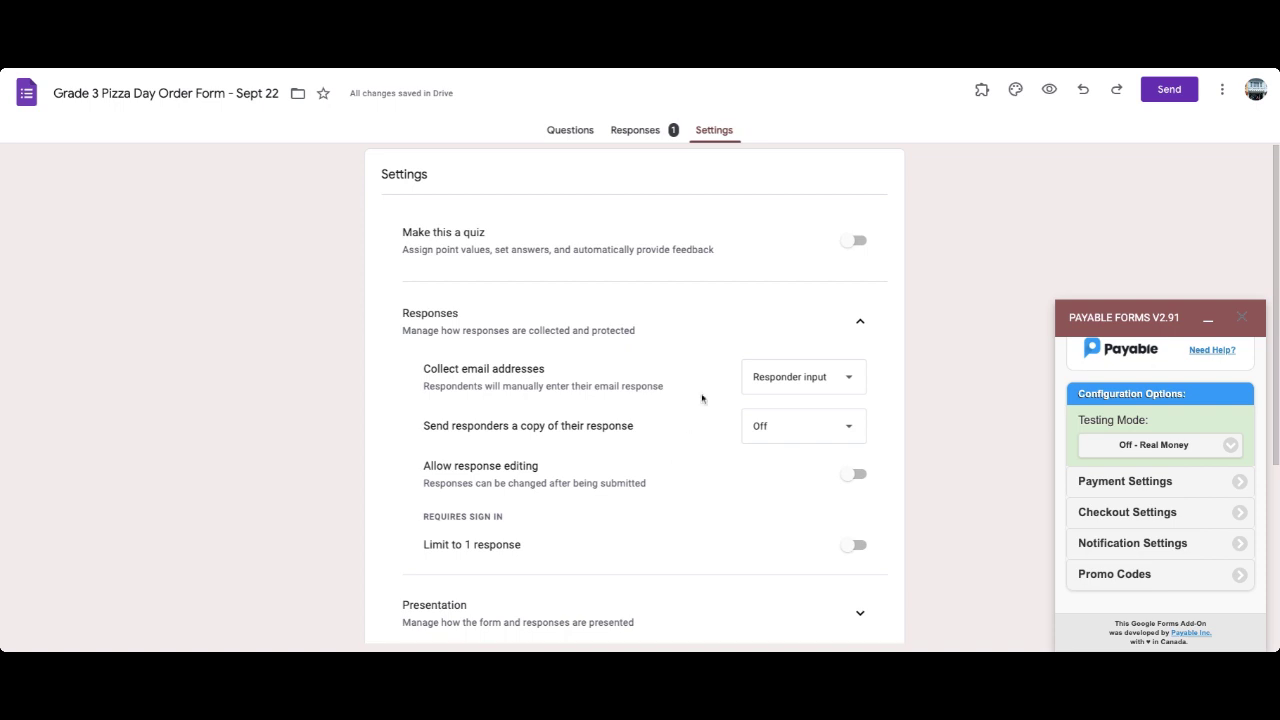
scroll(628, 447, down, 3)
scroll(628, 447, up, 2)
scroll(980, 240, up, 1)
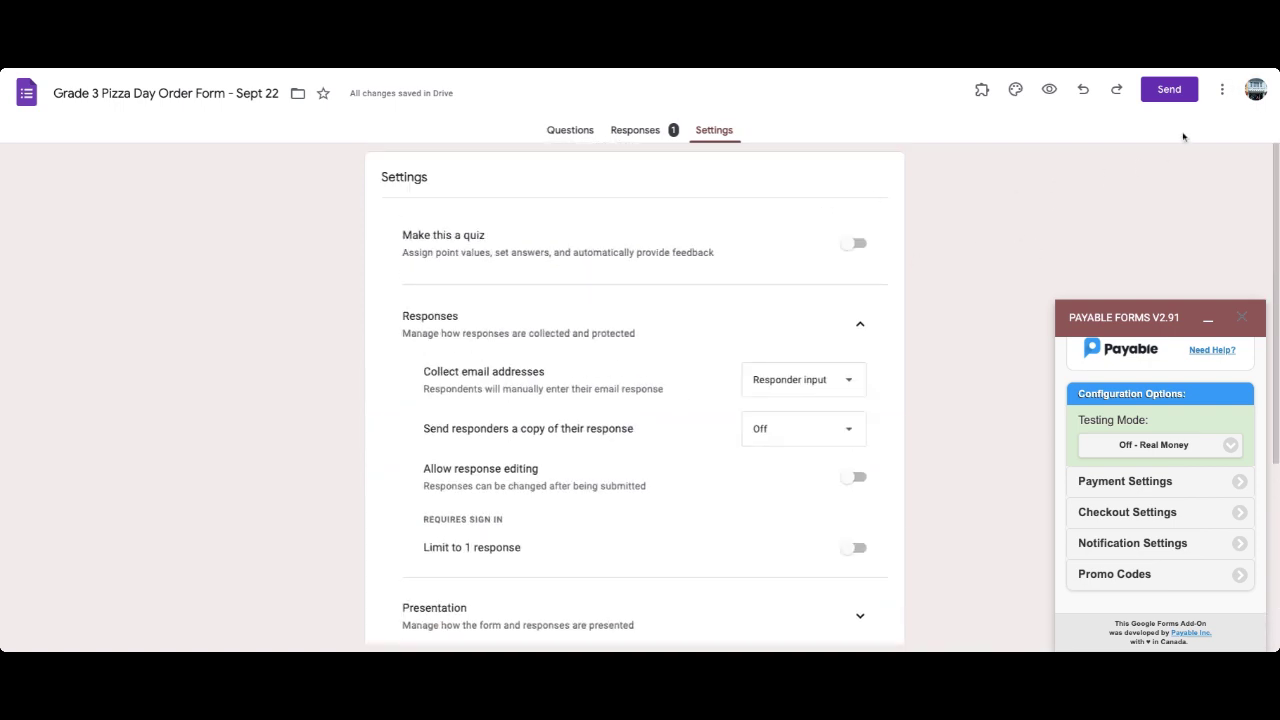
Copy the pizza order form's shortened forms.gle link from the Send dialog's link tab.
click(1173, 94)
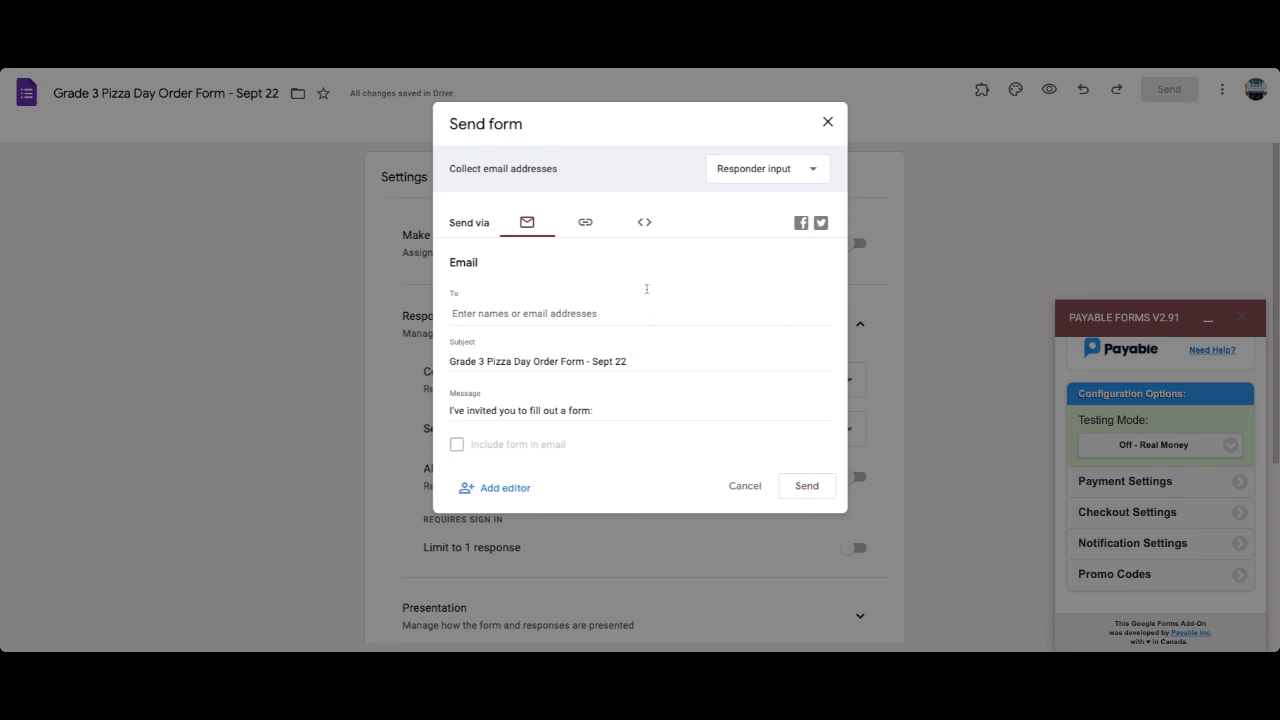
click(586, 221)
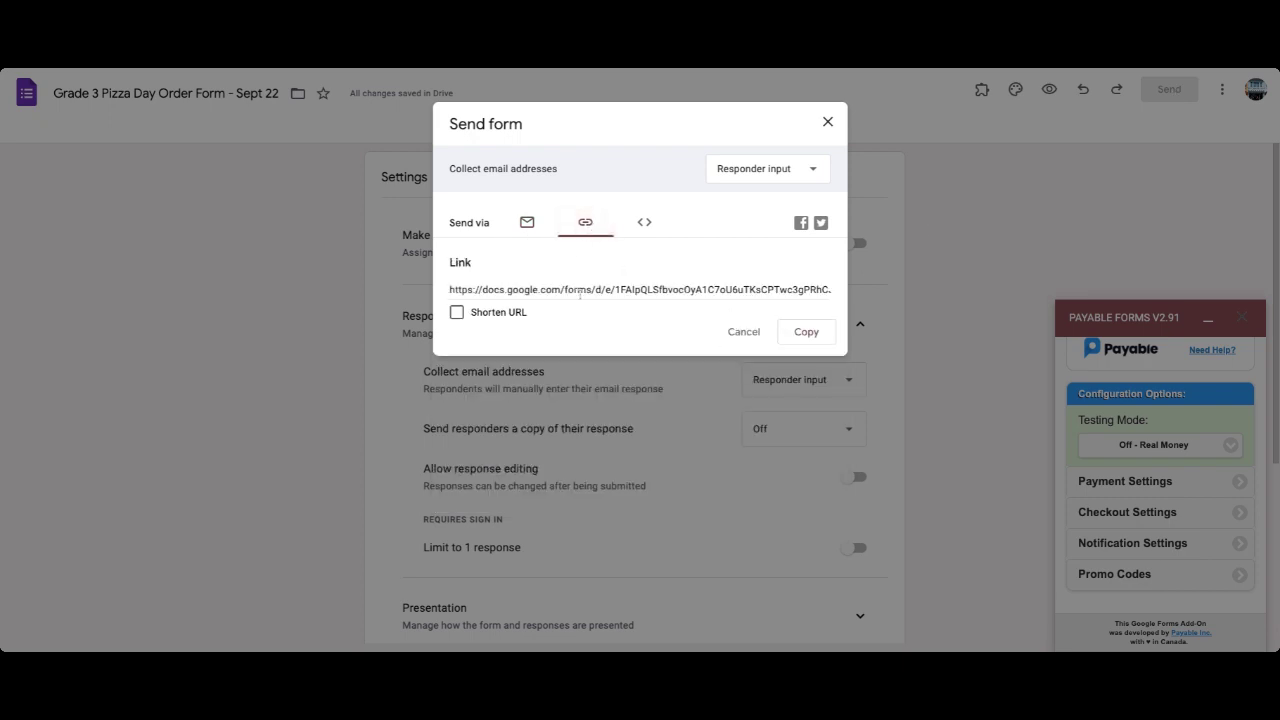
click(528, 223)
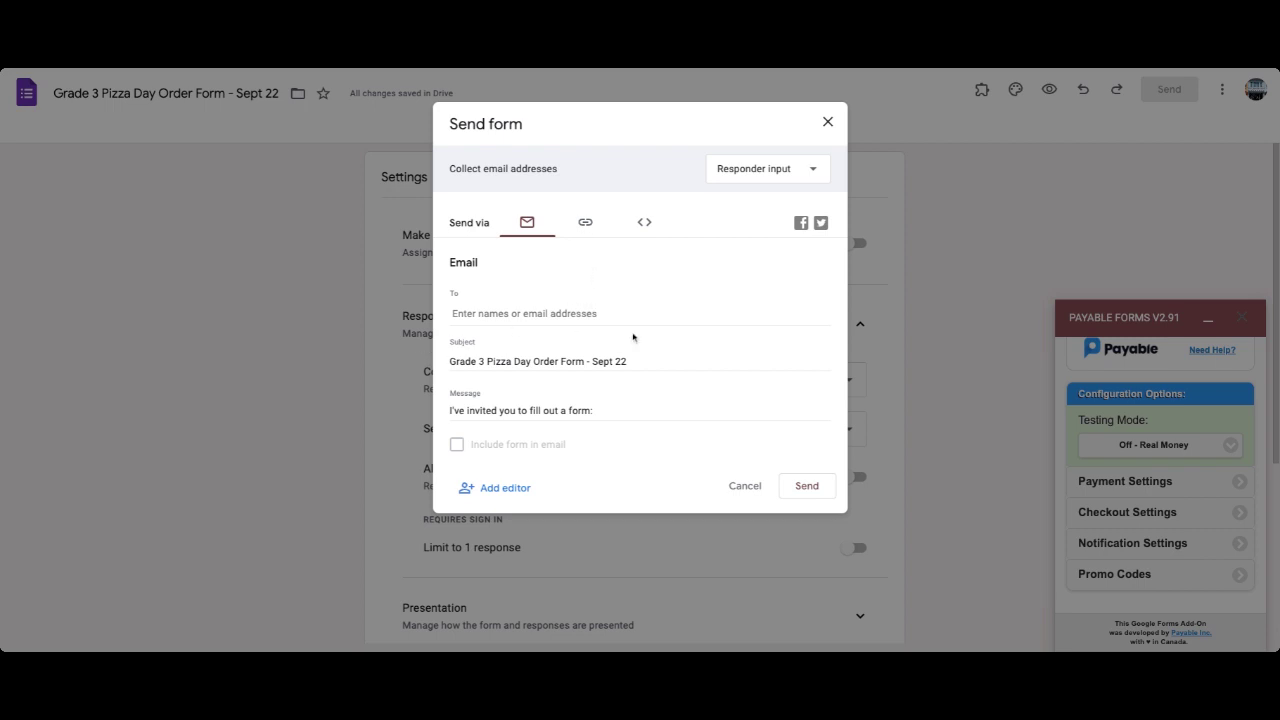
click(585, 222)
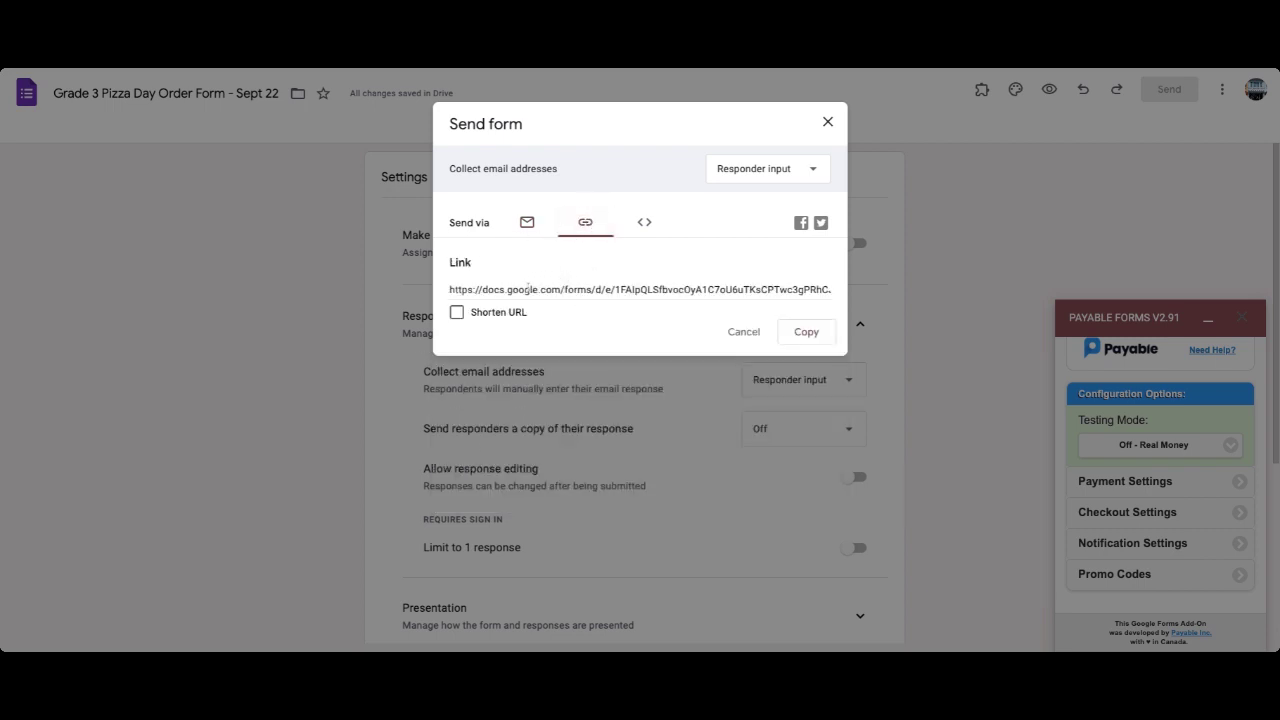
click(457, 312)
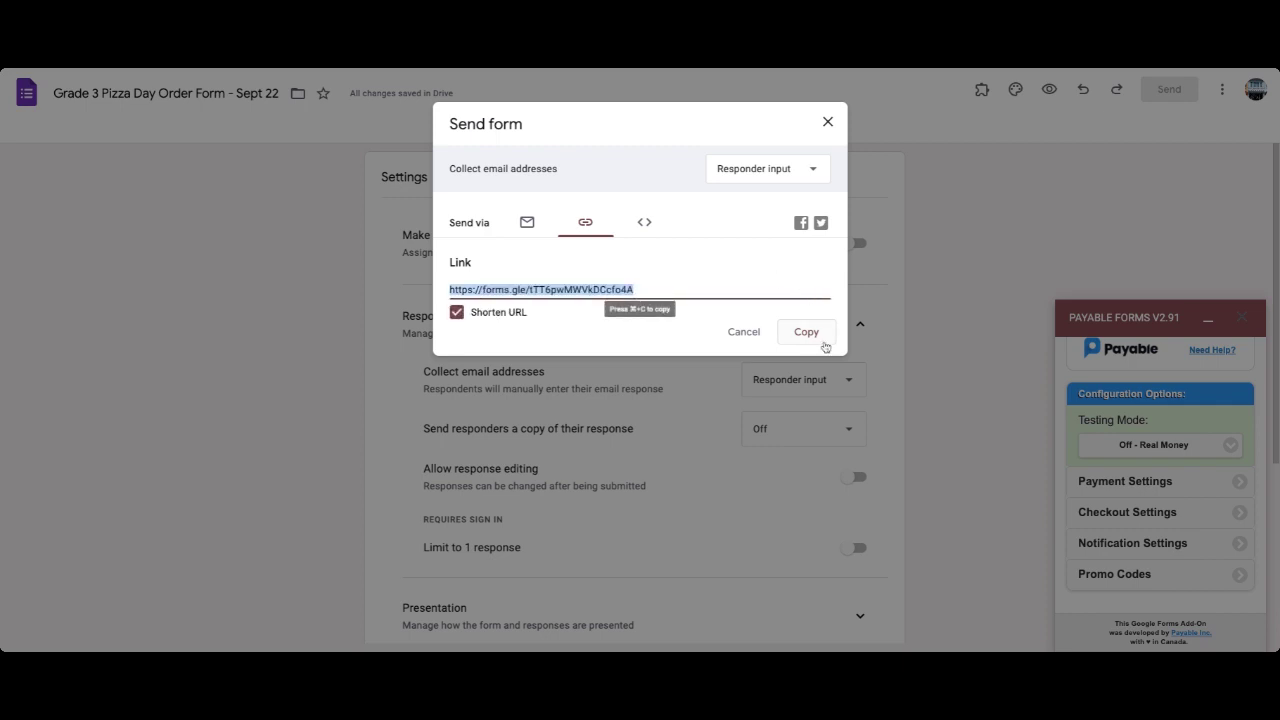
click(824, 343)
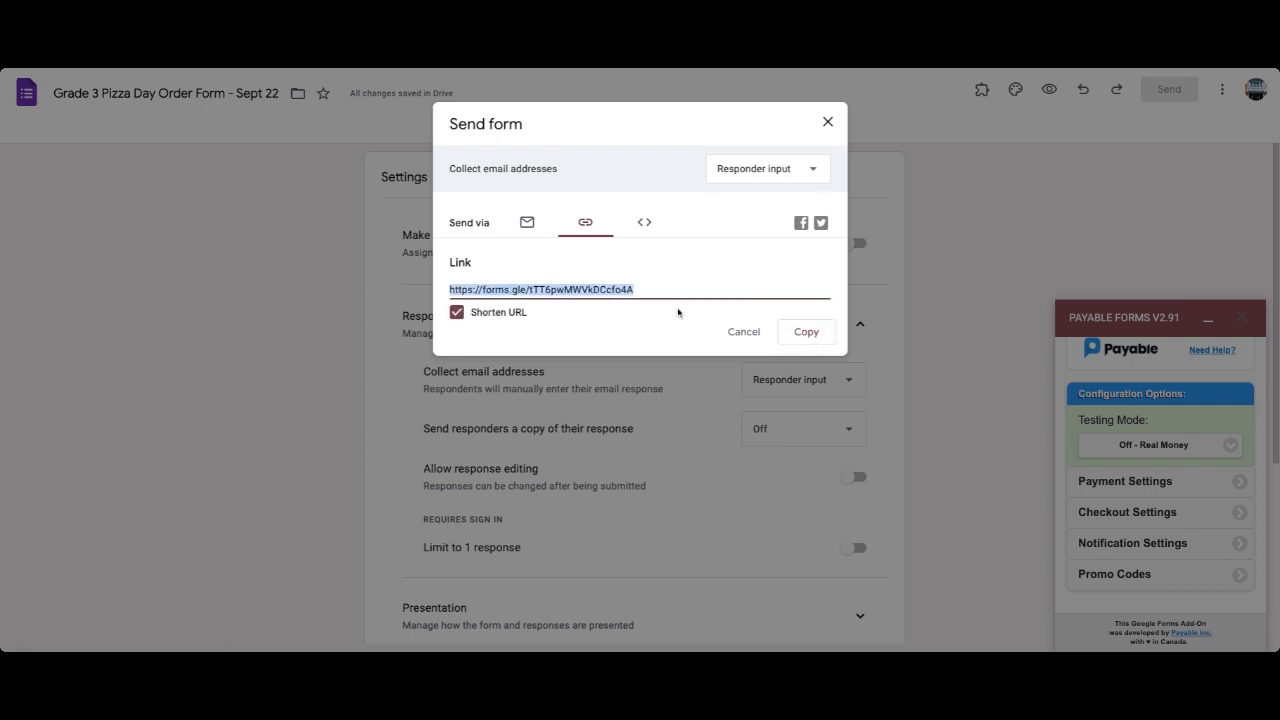
click(828, 122)
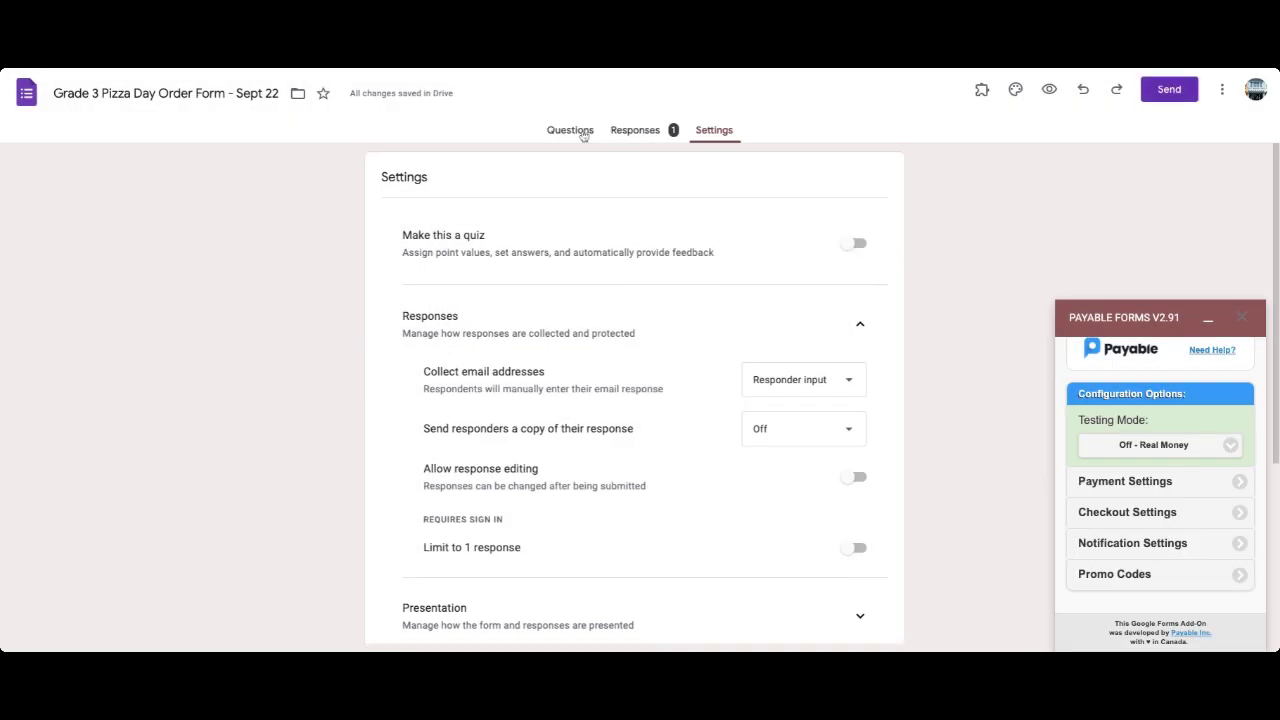
Review the form's questions down to Section 3's Vegetarian and Pepperoni Pizza slice options.
click(582, 136)
scroll(707, 451, down, 8)
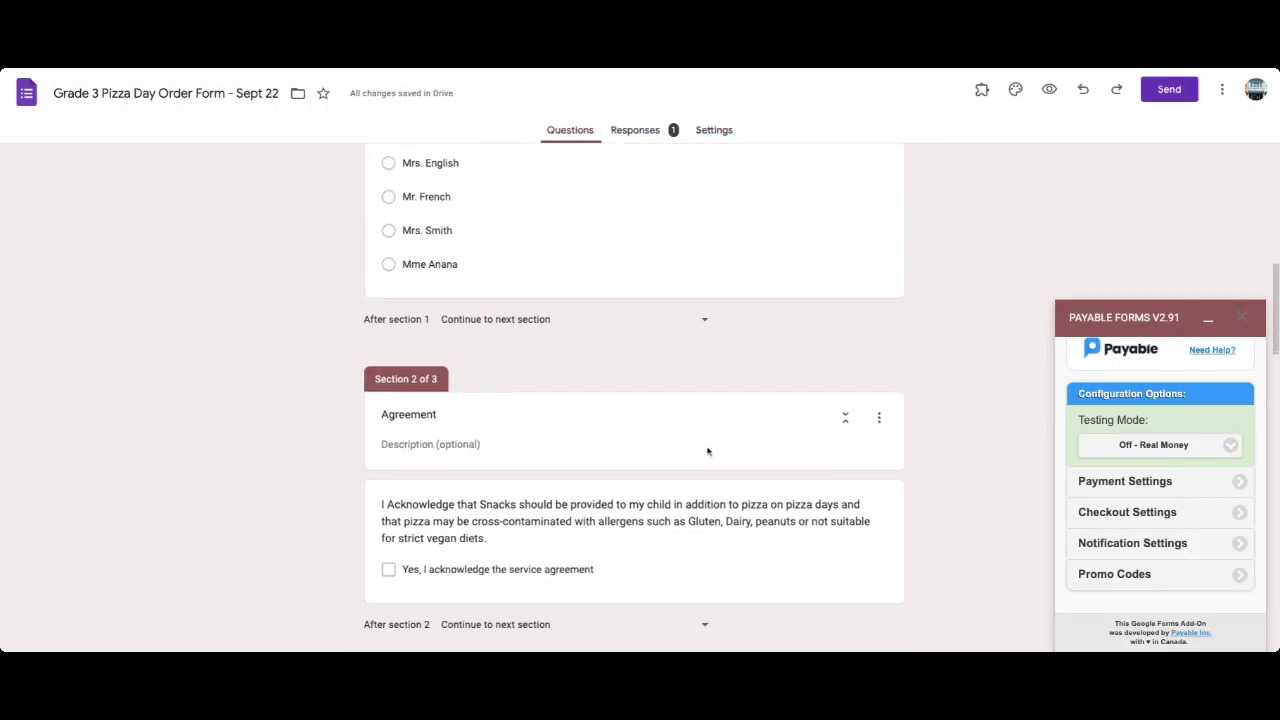
scroll(707, 451, down, 3)
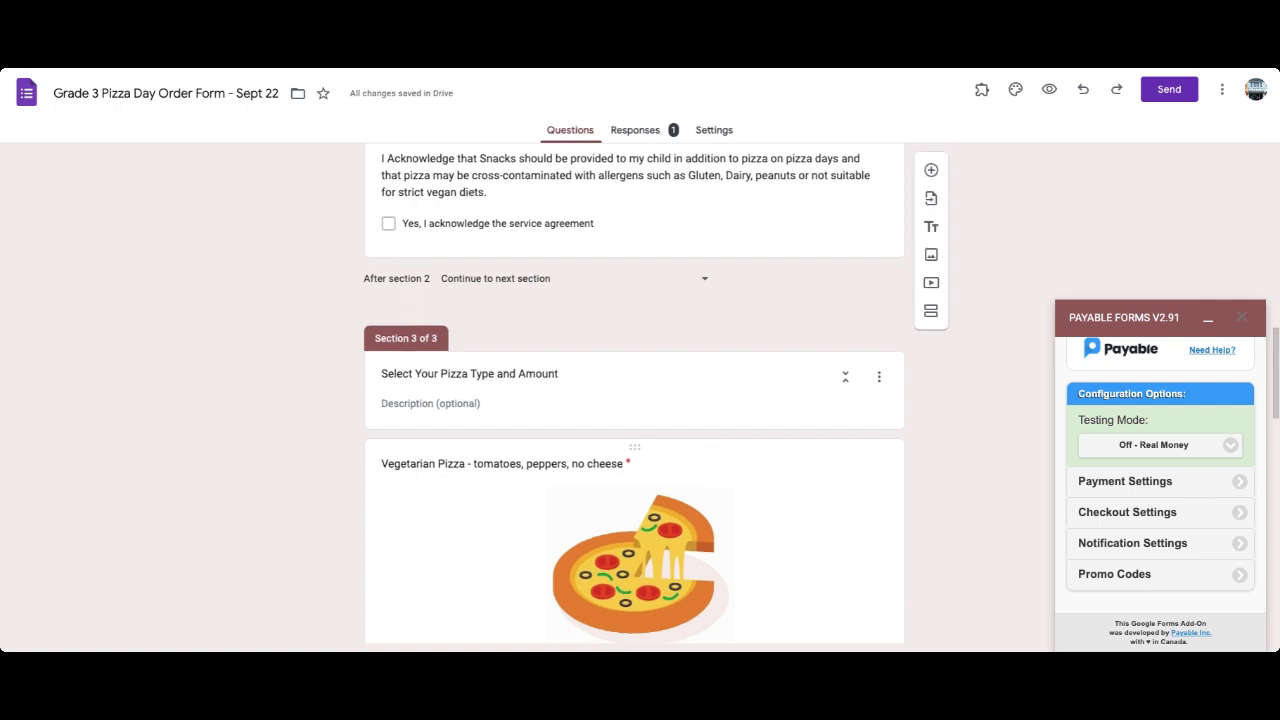
scroll(634, 393, down, 8)
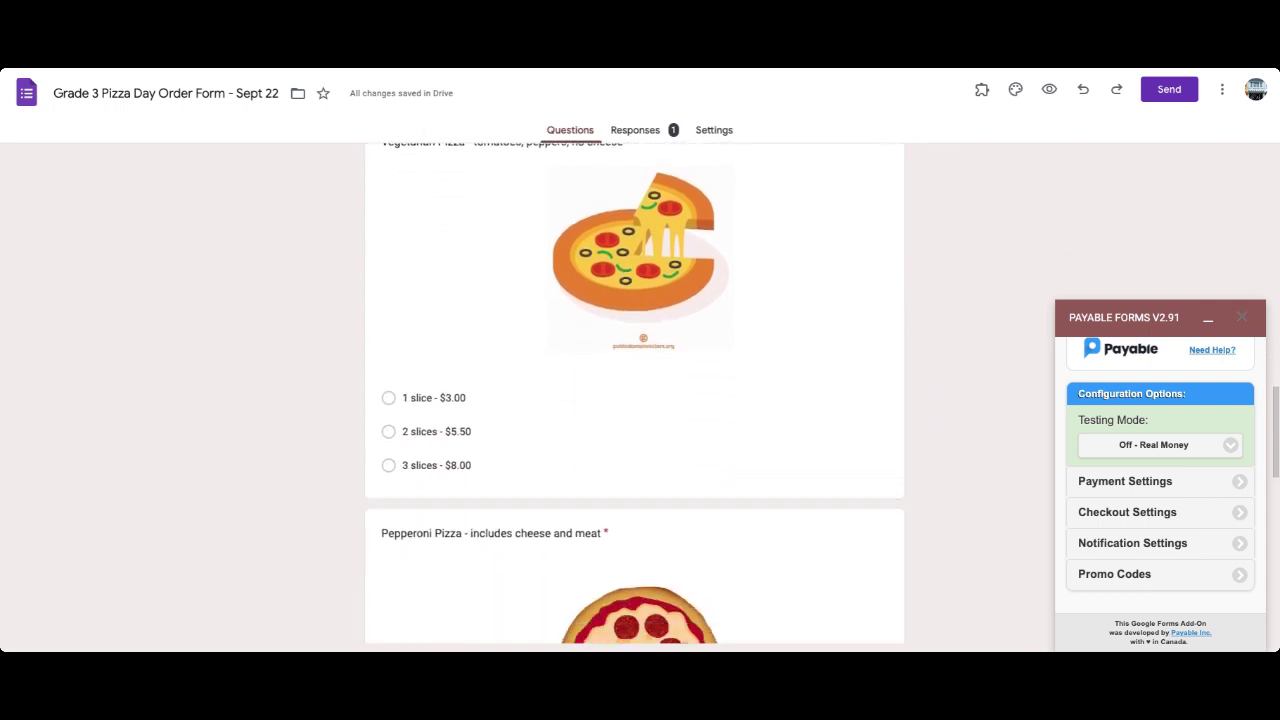
scroll(634, 393, up, 20)
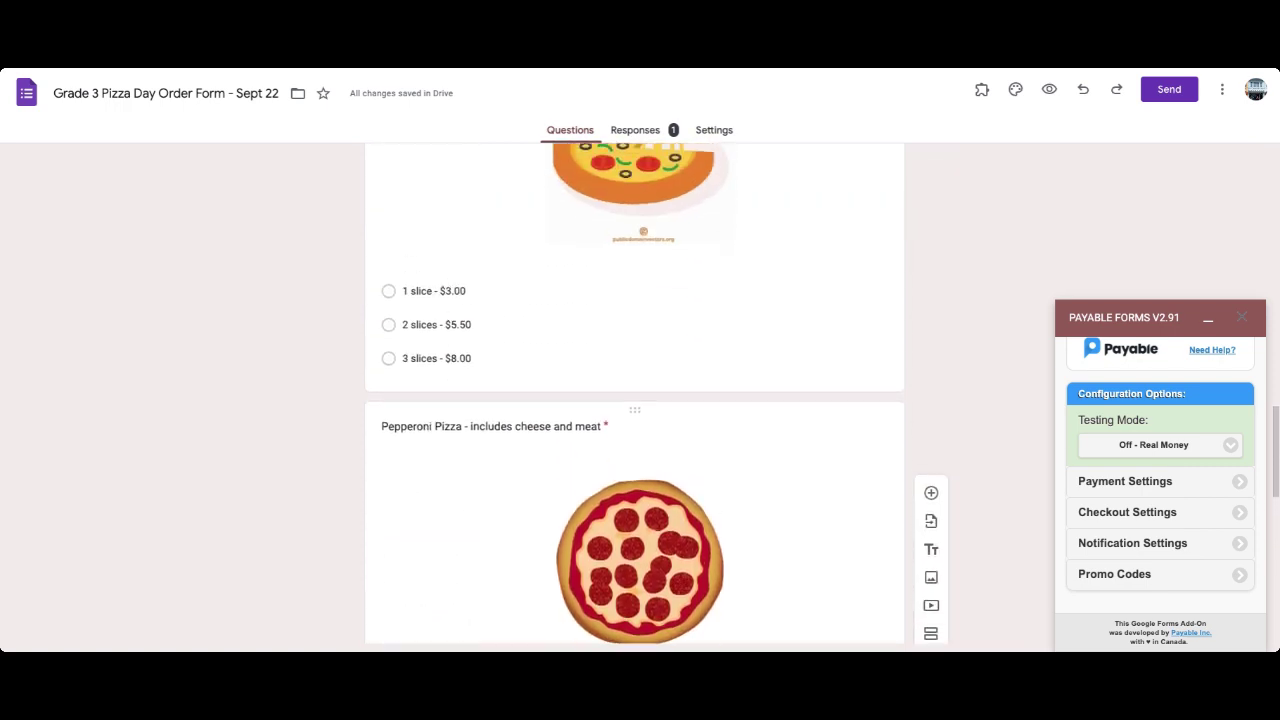